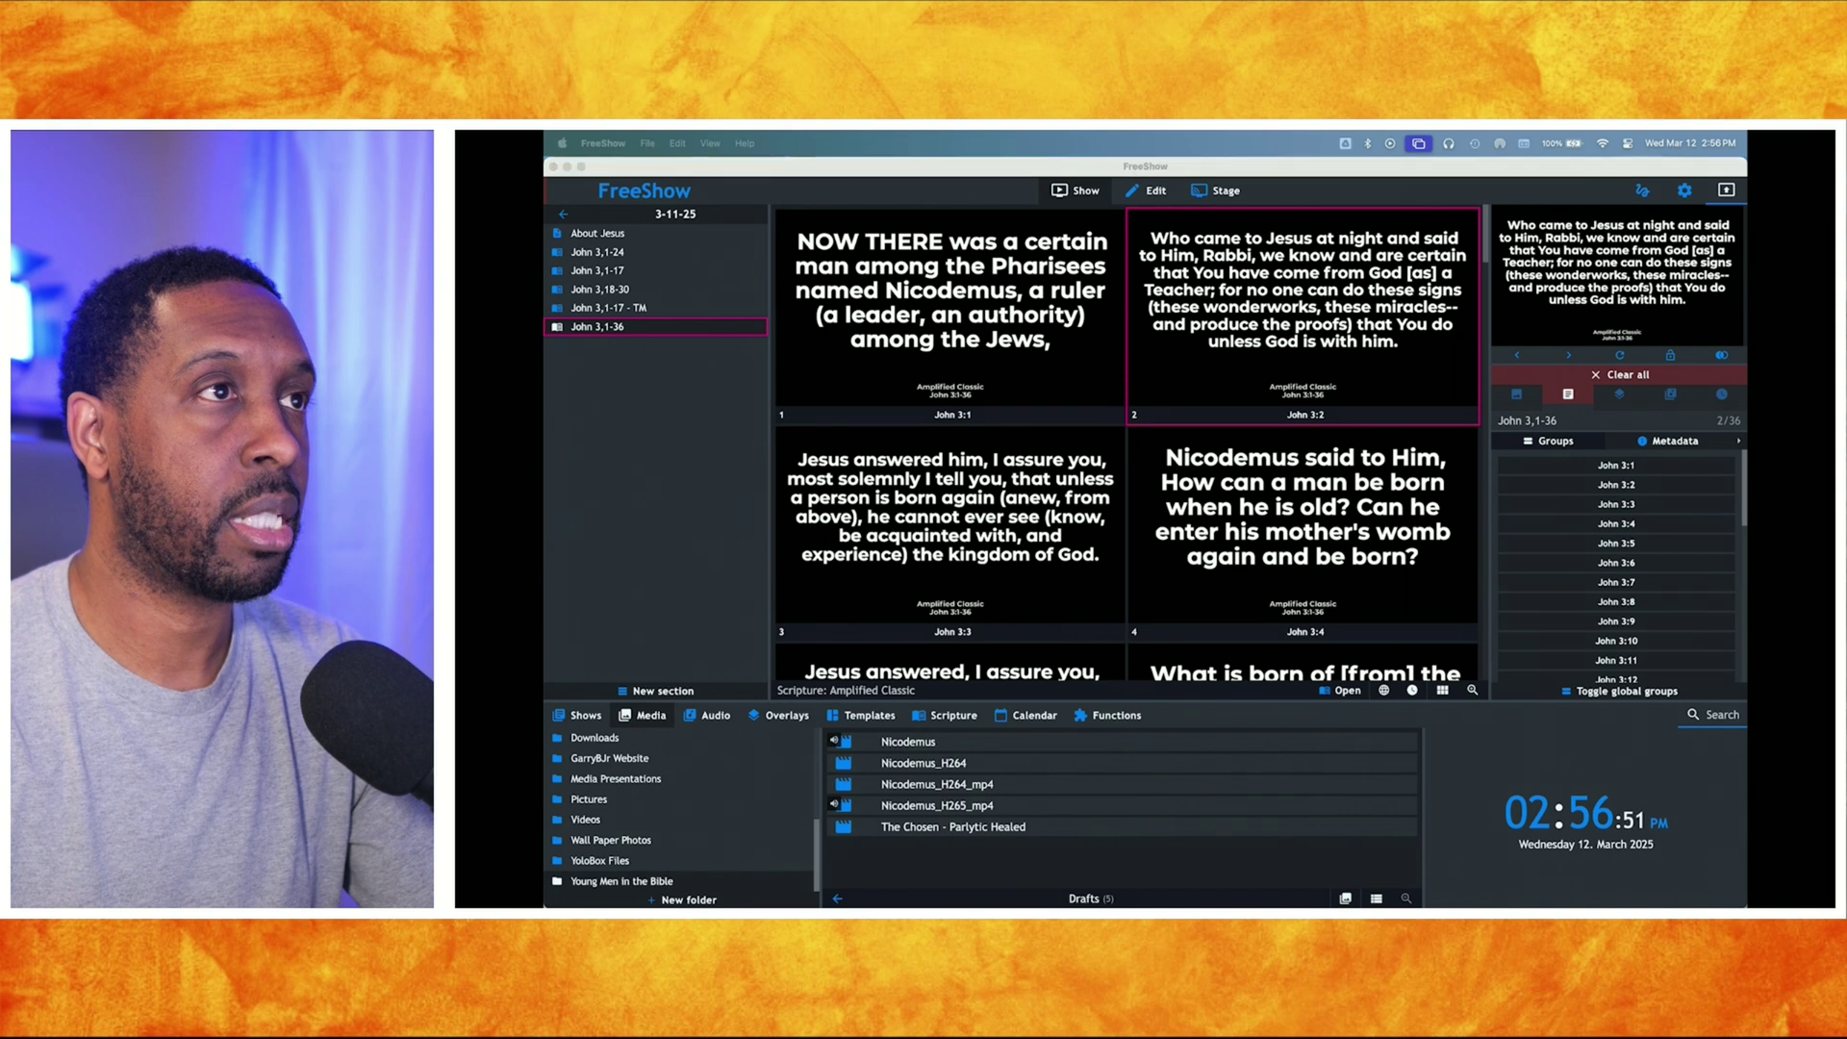
- Switch to Finder and compare the file details of Nicodemus_H265_mp4.mp4 and Nicodemus_H264_mp4.mp4 in the Drafts folder
key("super+Tab")
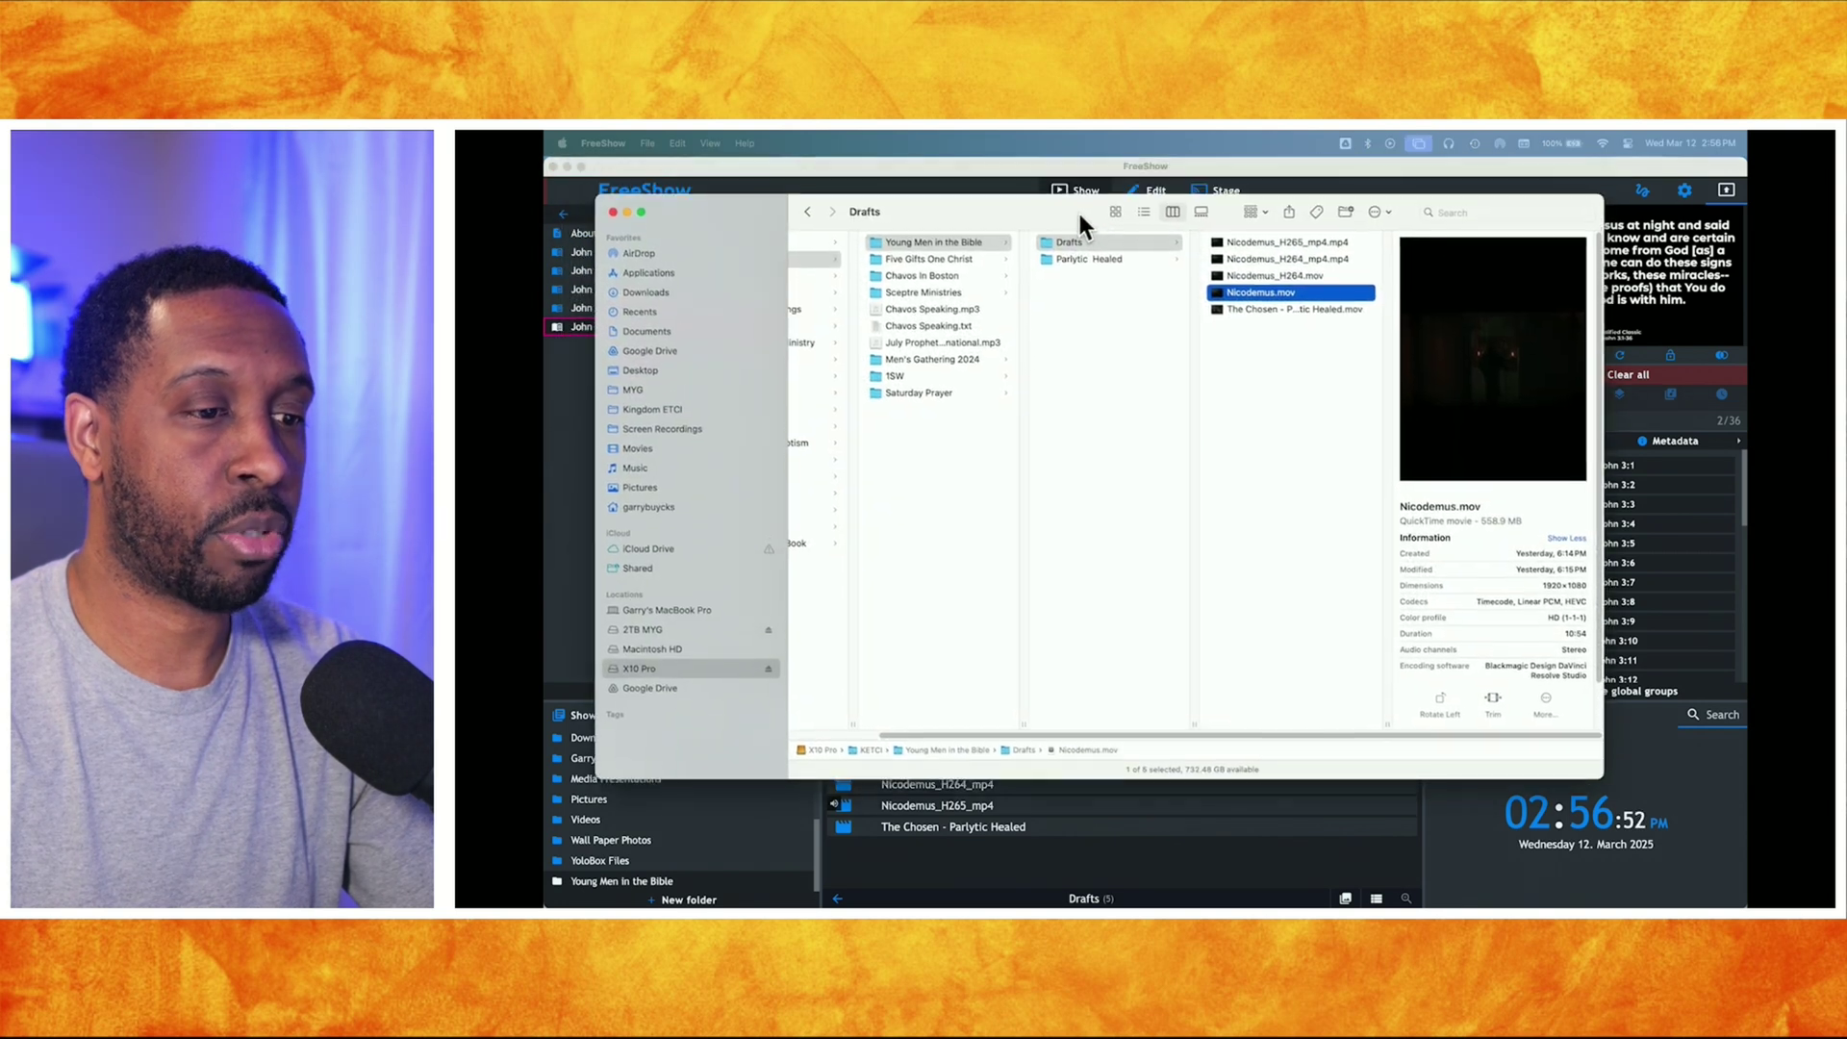
left_click_drag(1077, 209, 1058, 239)
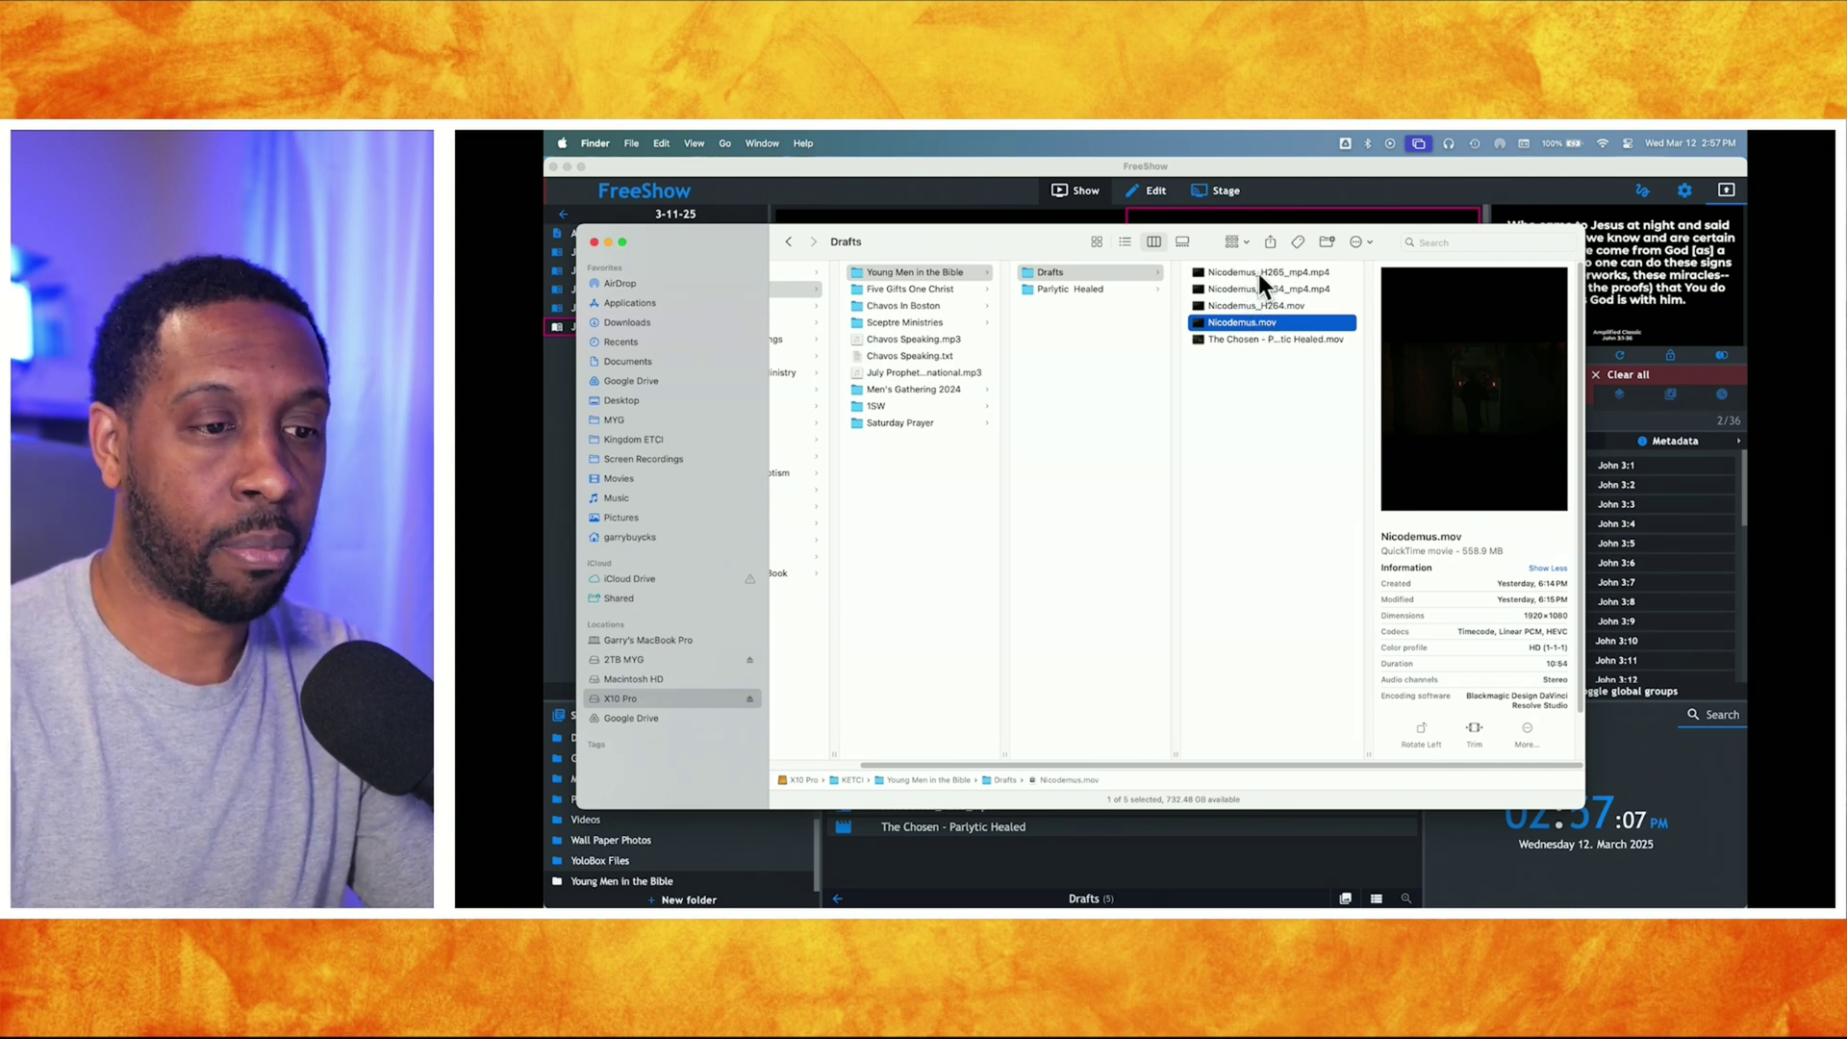
left_click(1256, 272)
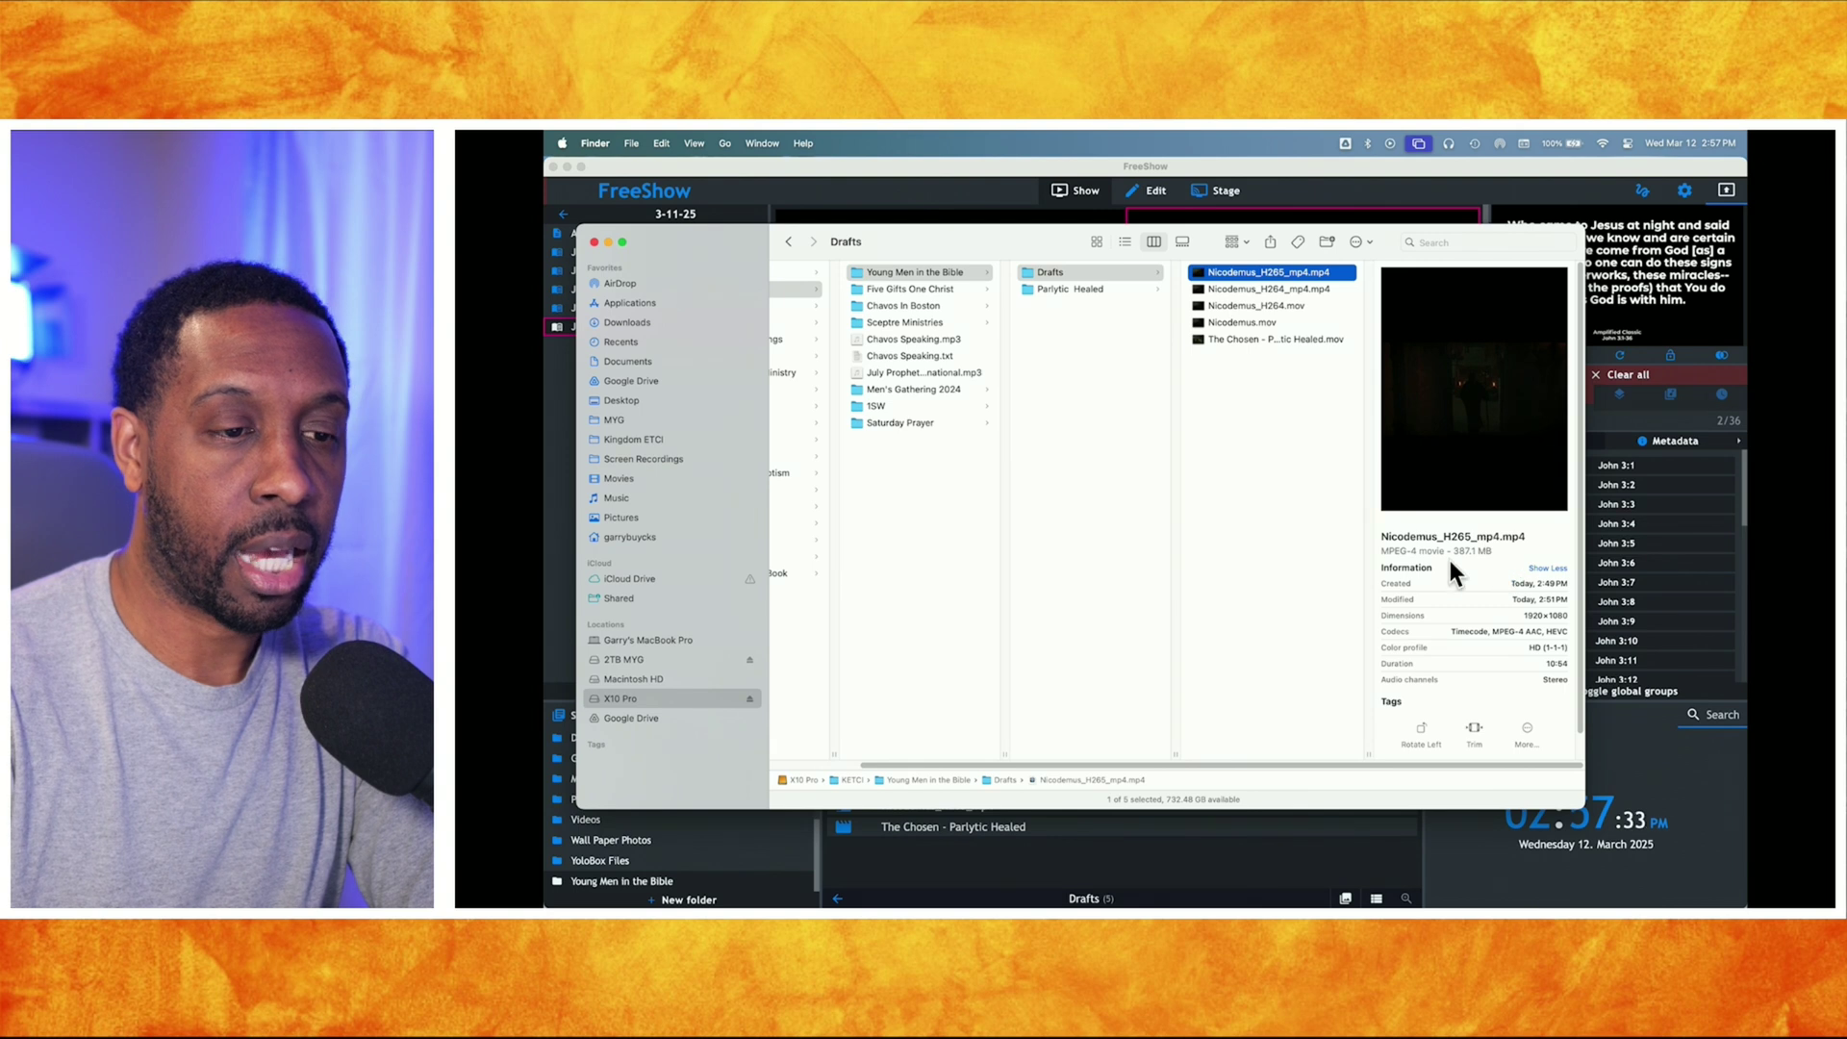
left_click(1283, 287)
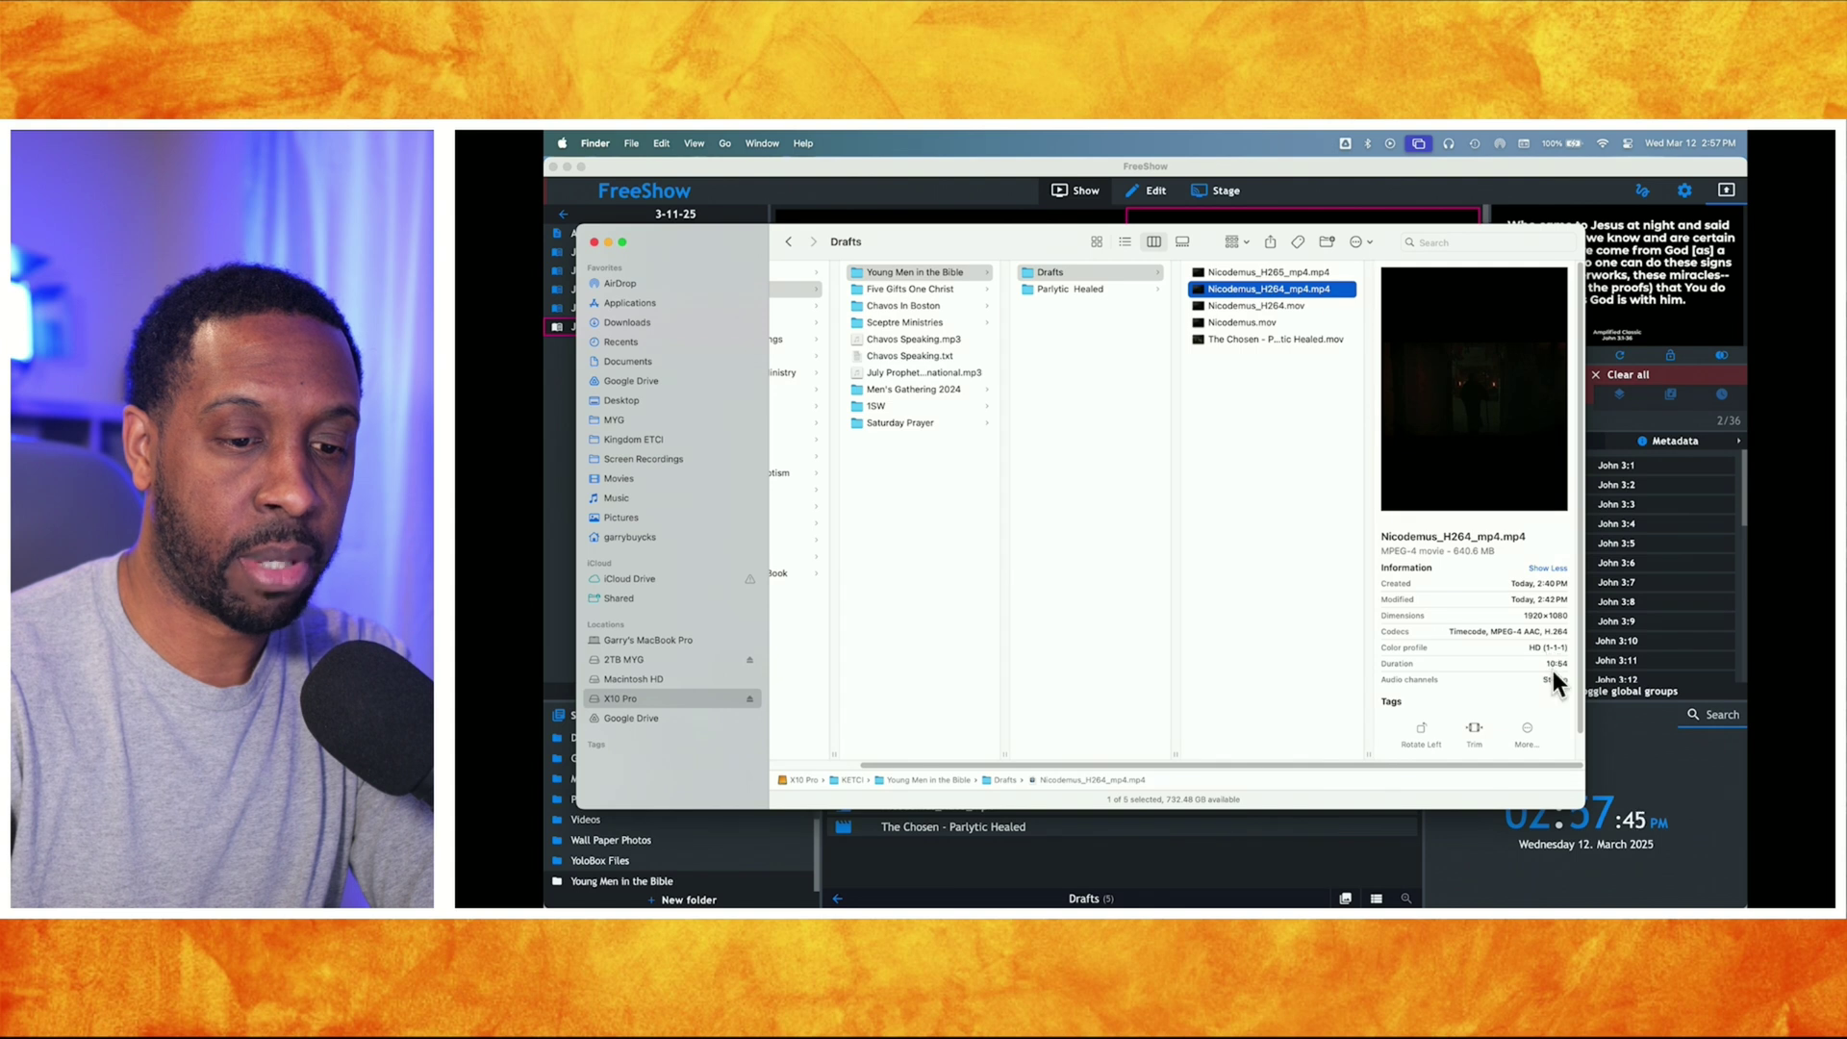
left_click(1249, 271)
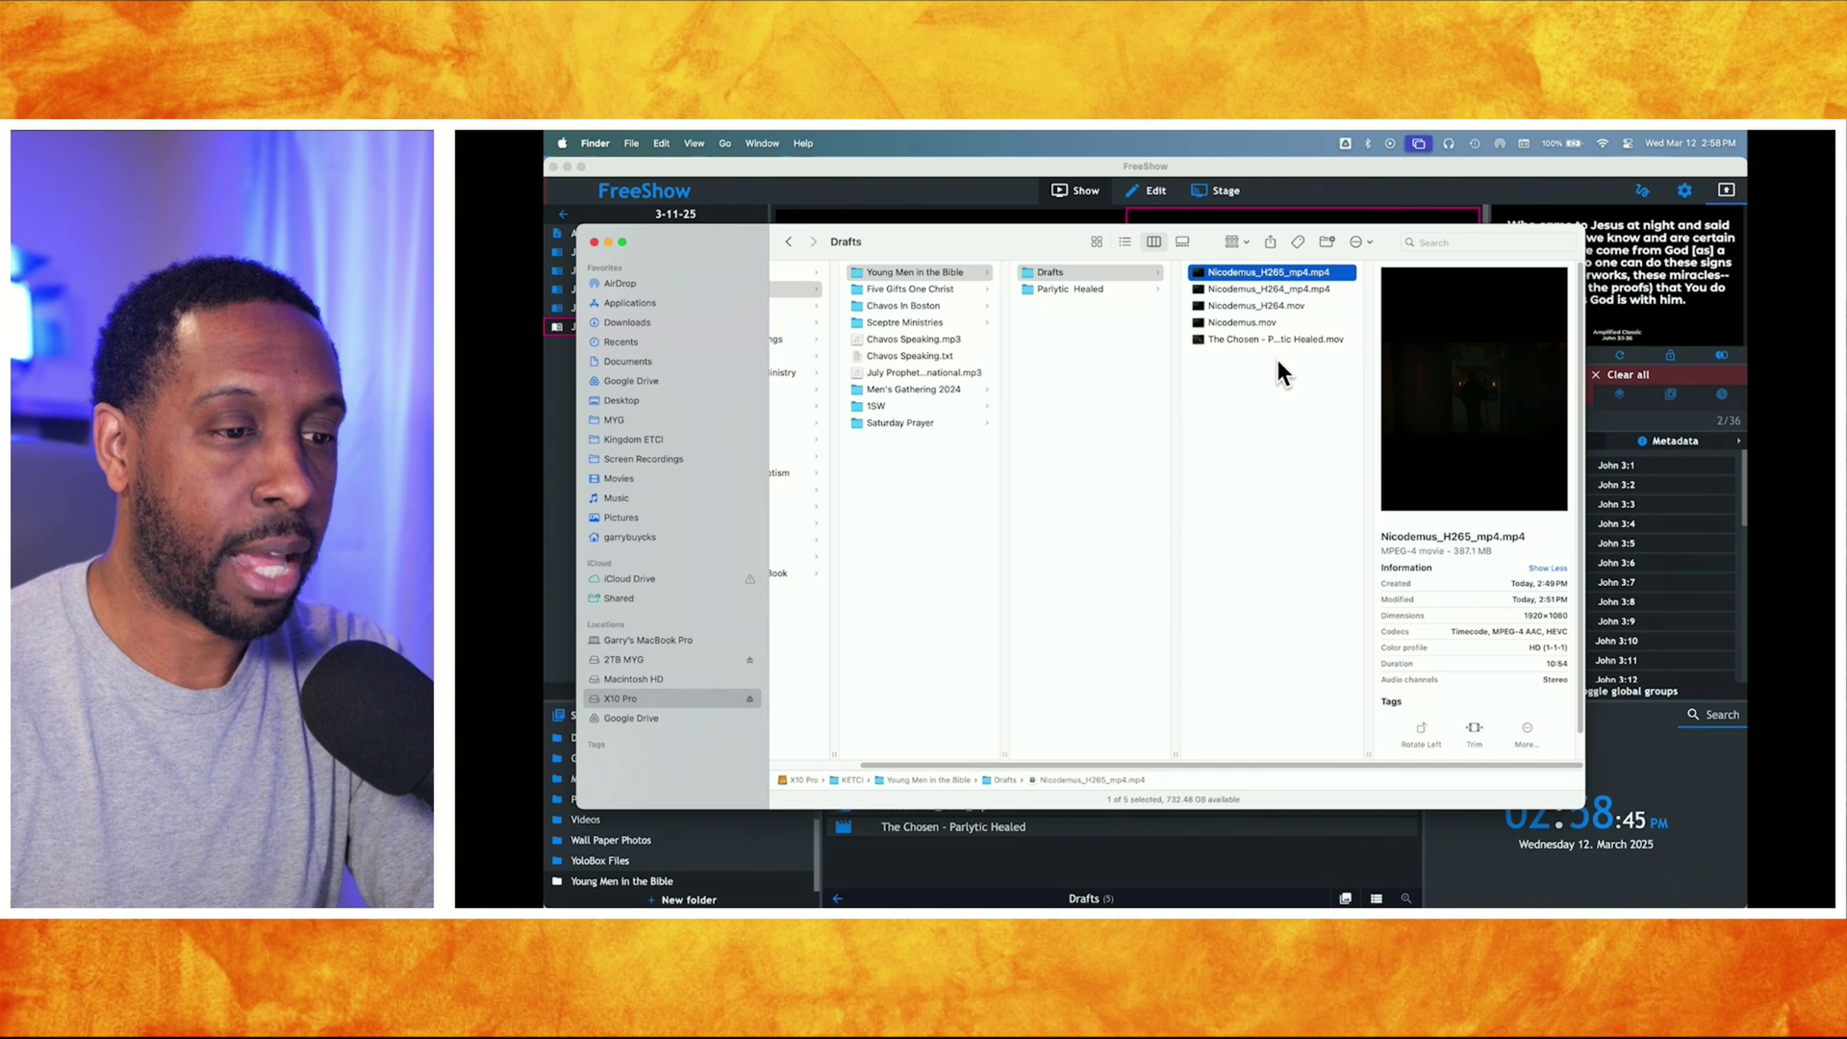
key("super+w")
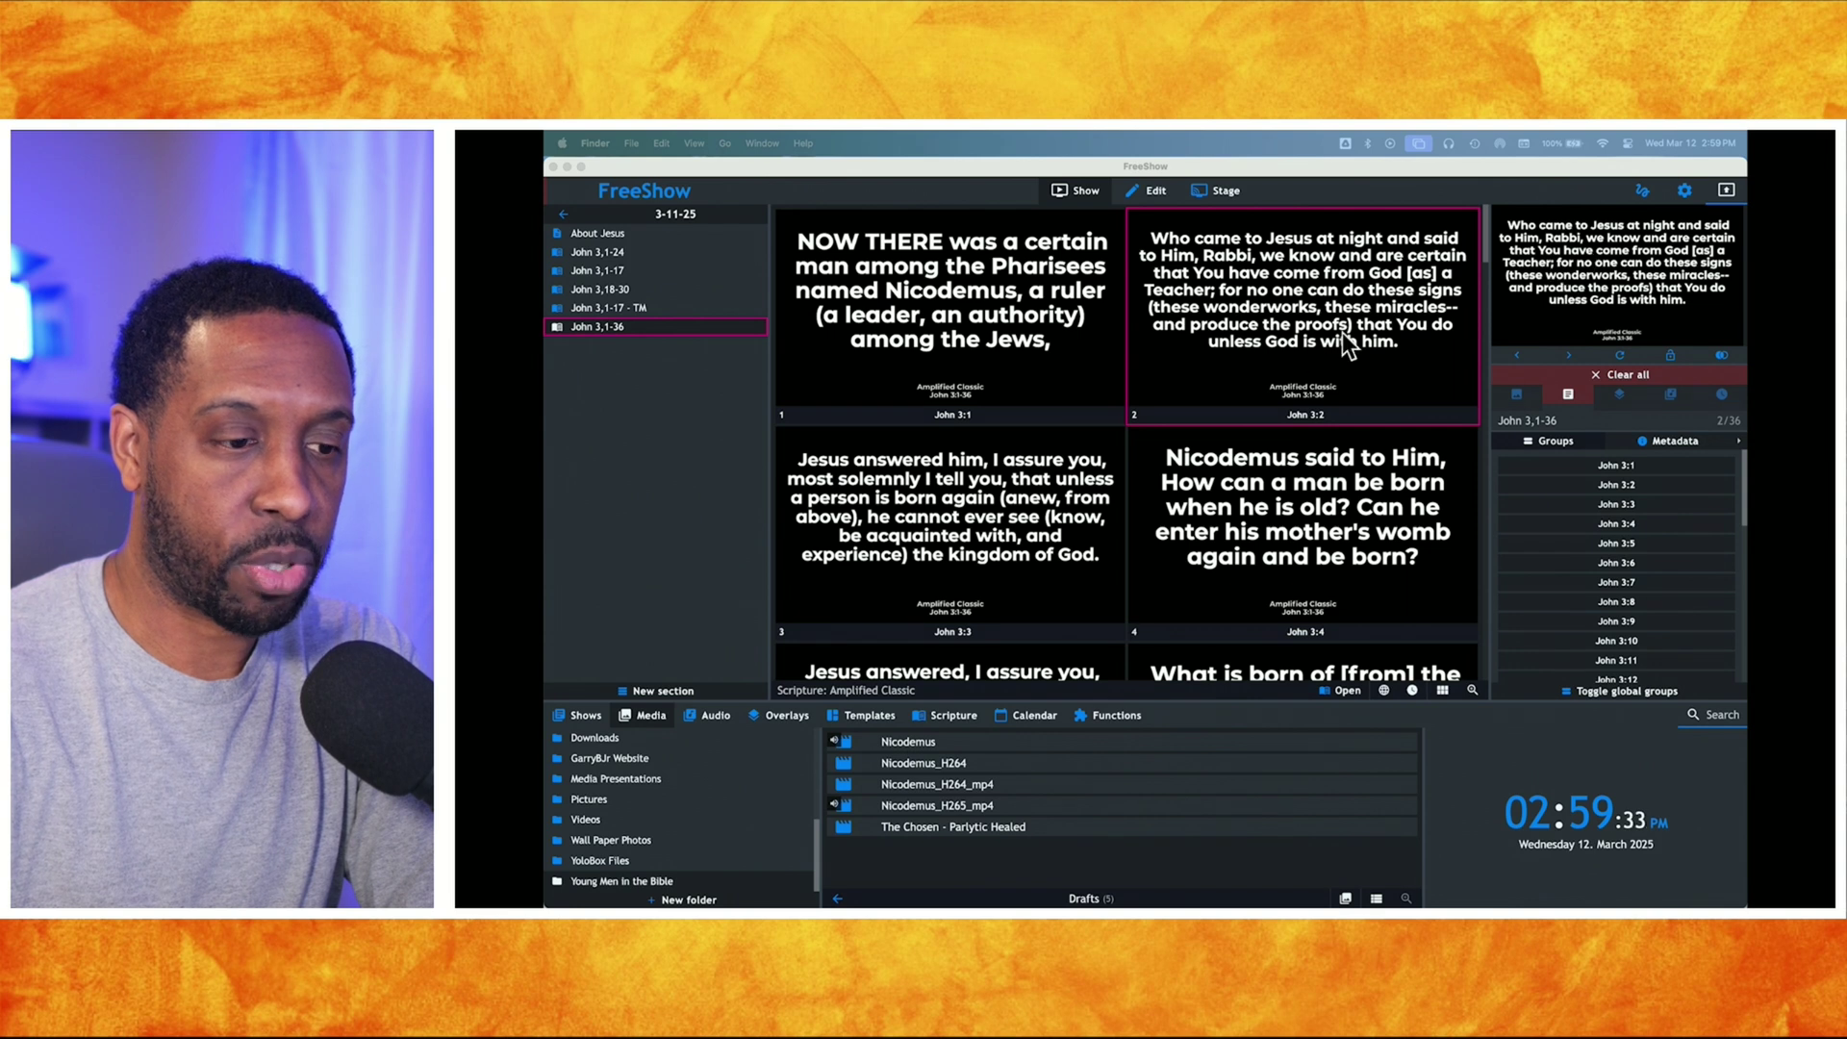
- Output the John 3:3 slide followed by the John 3:4 slide
left_click(1032, 494)
left_click(1037, 498)
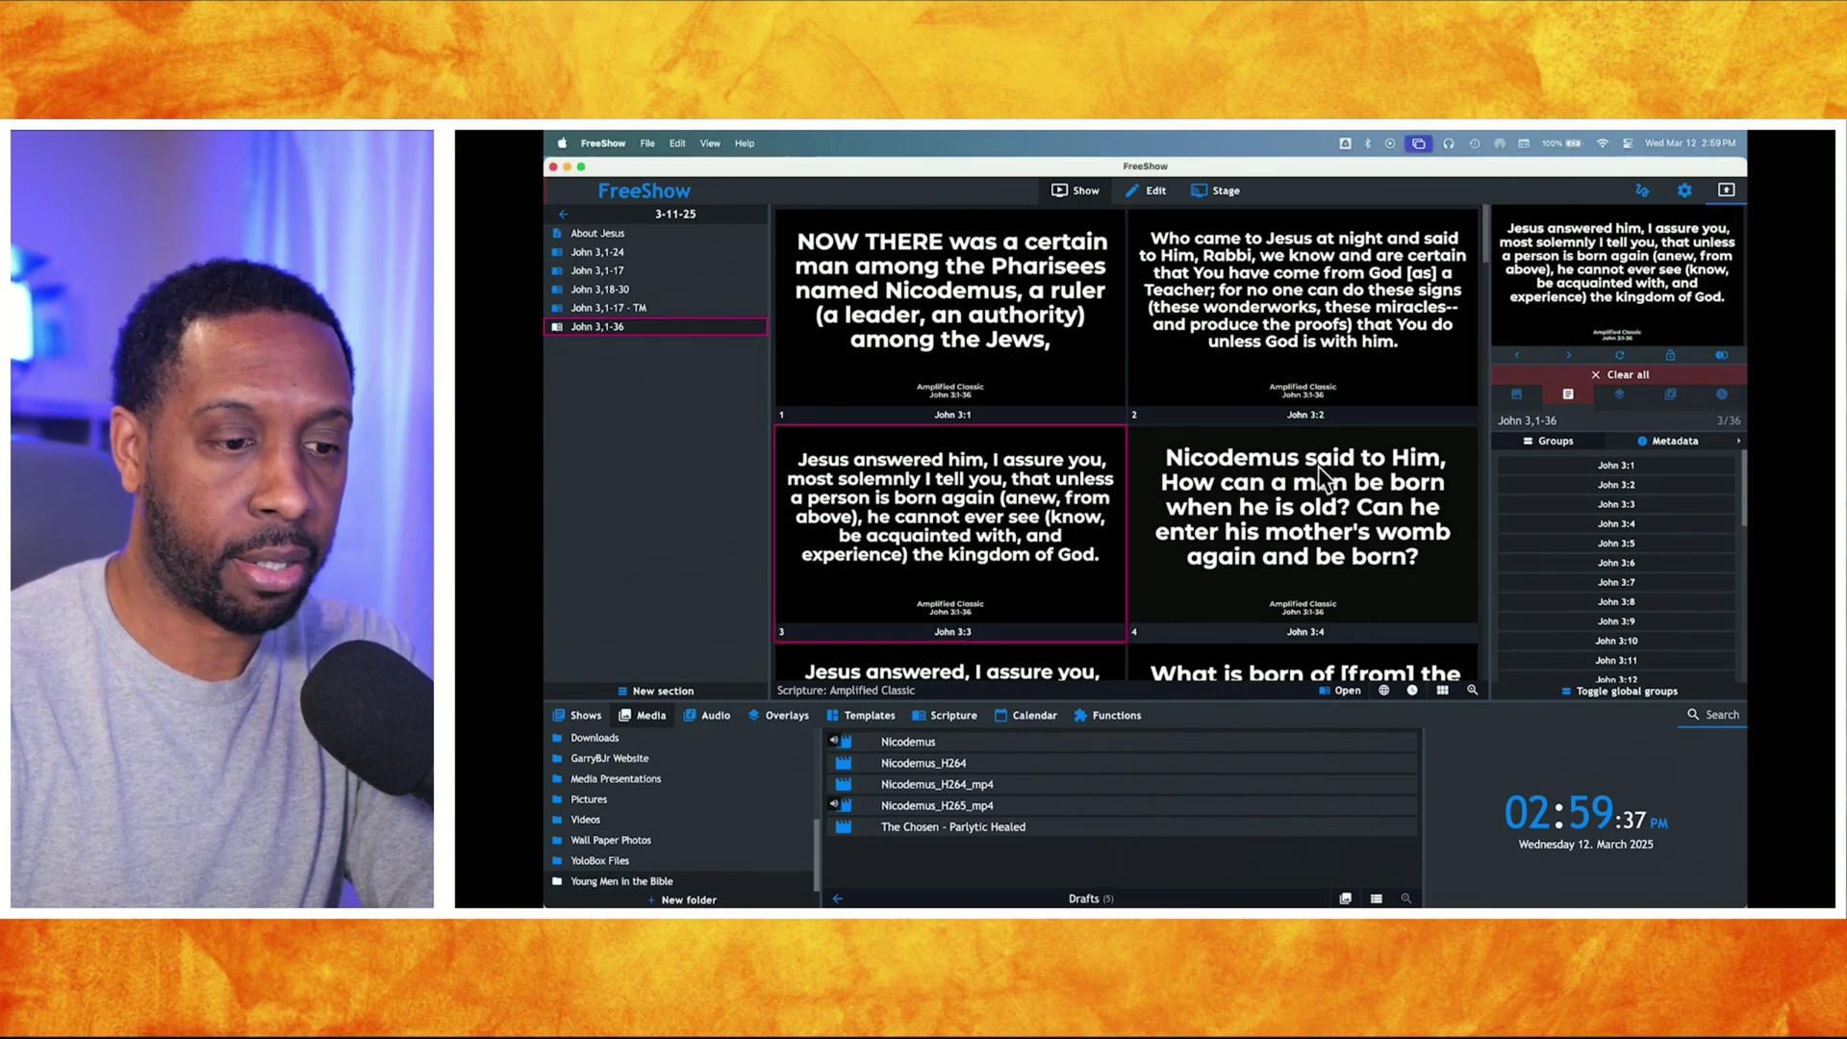
left_click(1297, 488)
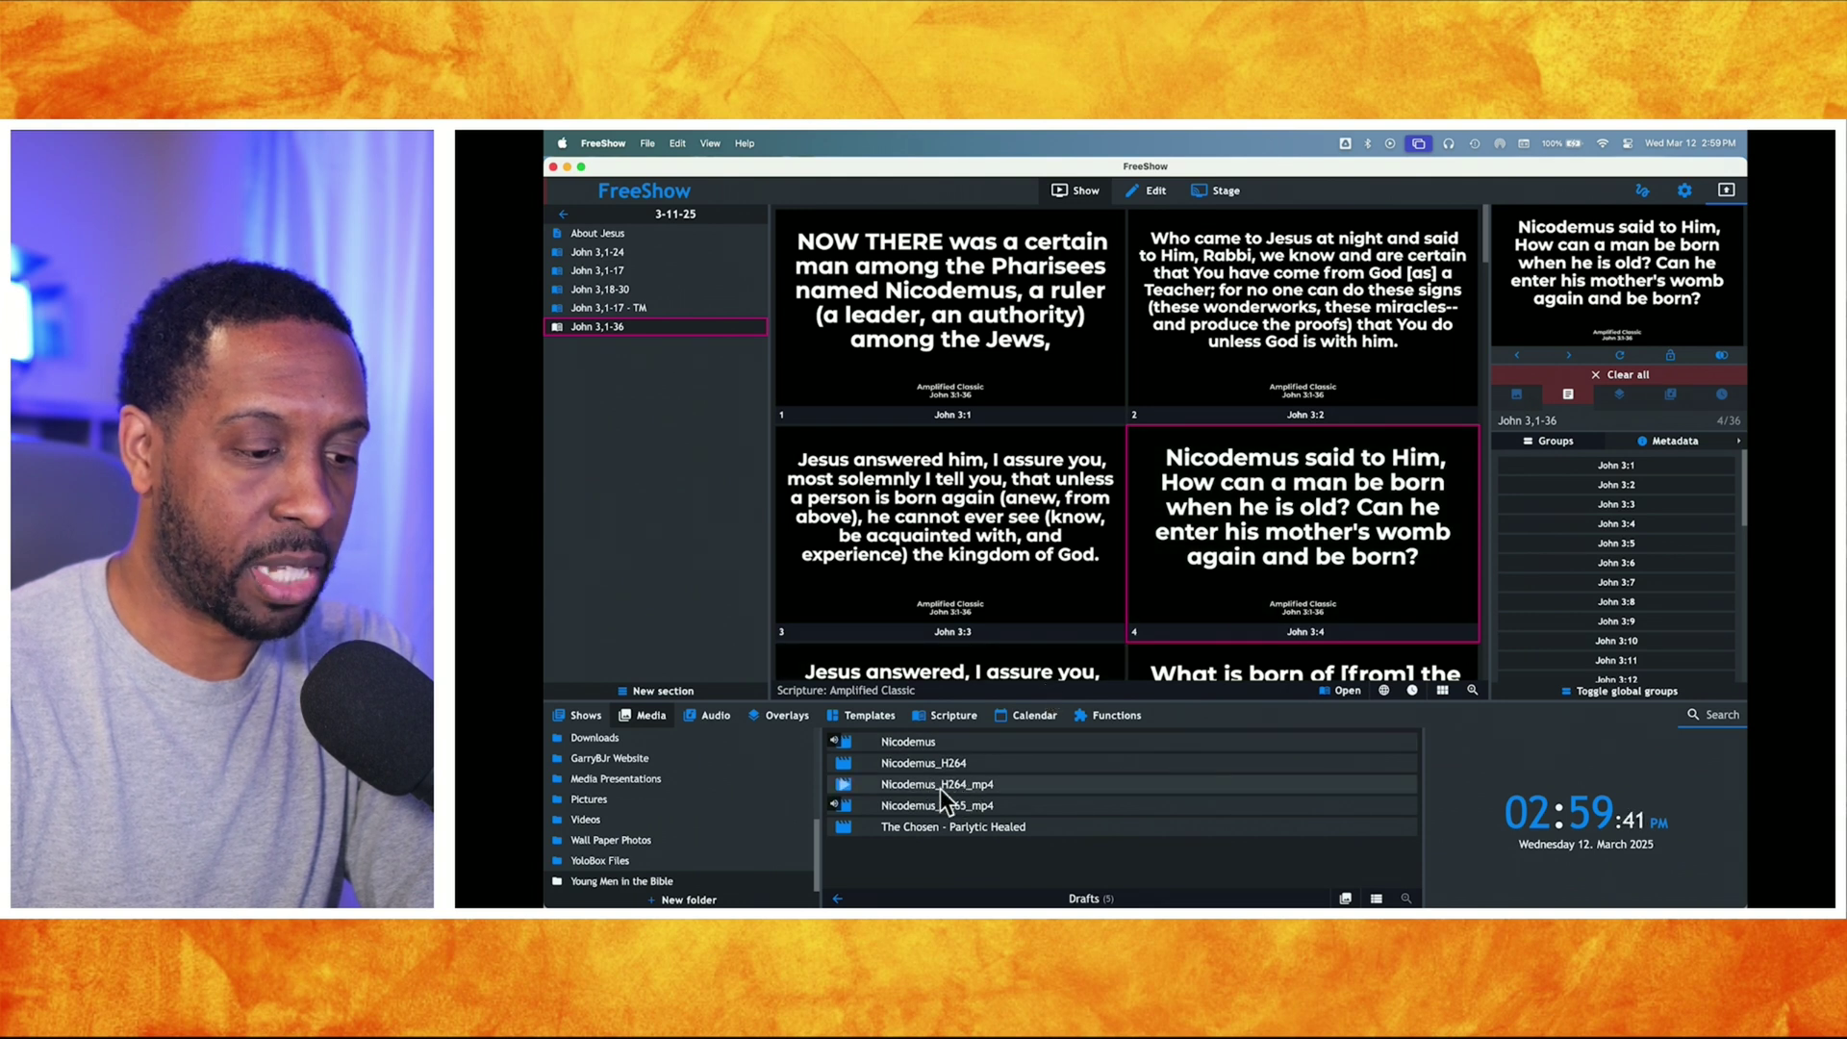
- Play Nicodemus_H264_mp4 behind the John 3:4 slide, inspect the enlarged output preview, and clear the video
left_click(915, 785)
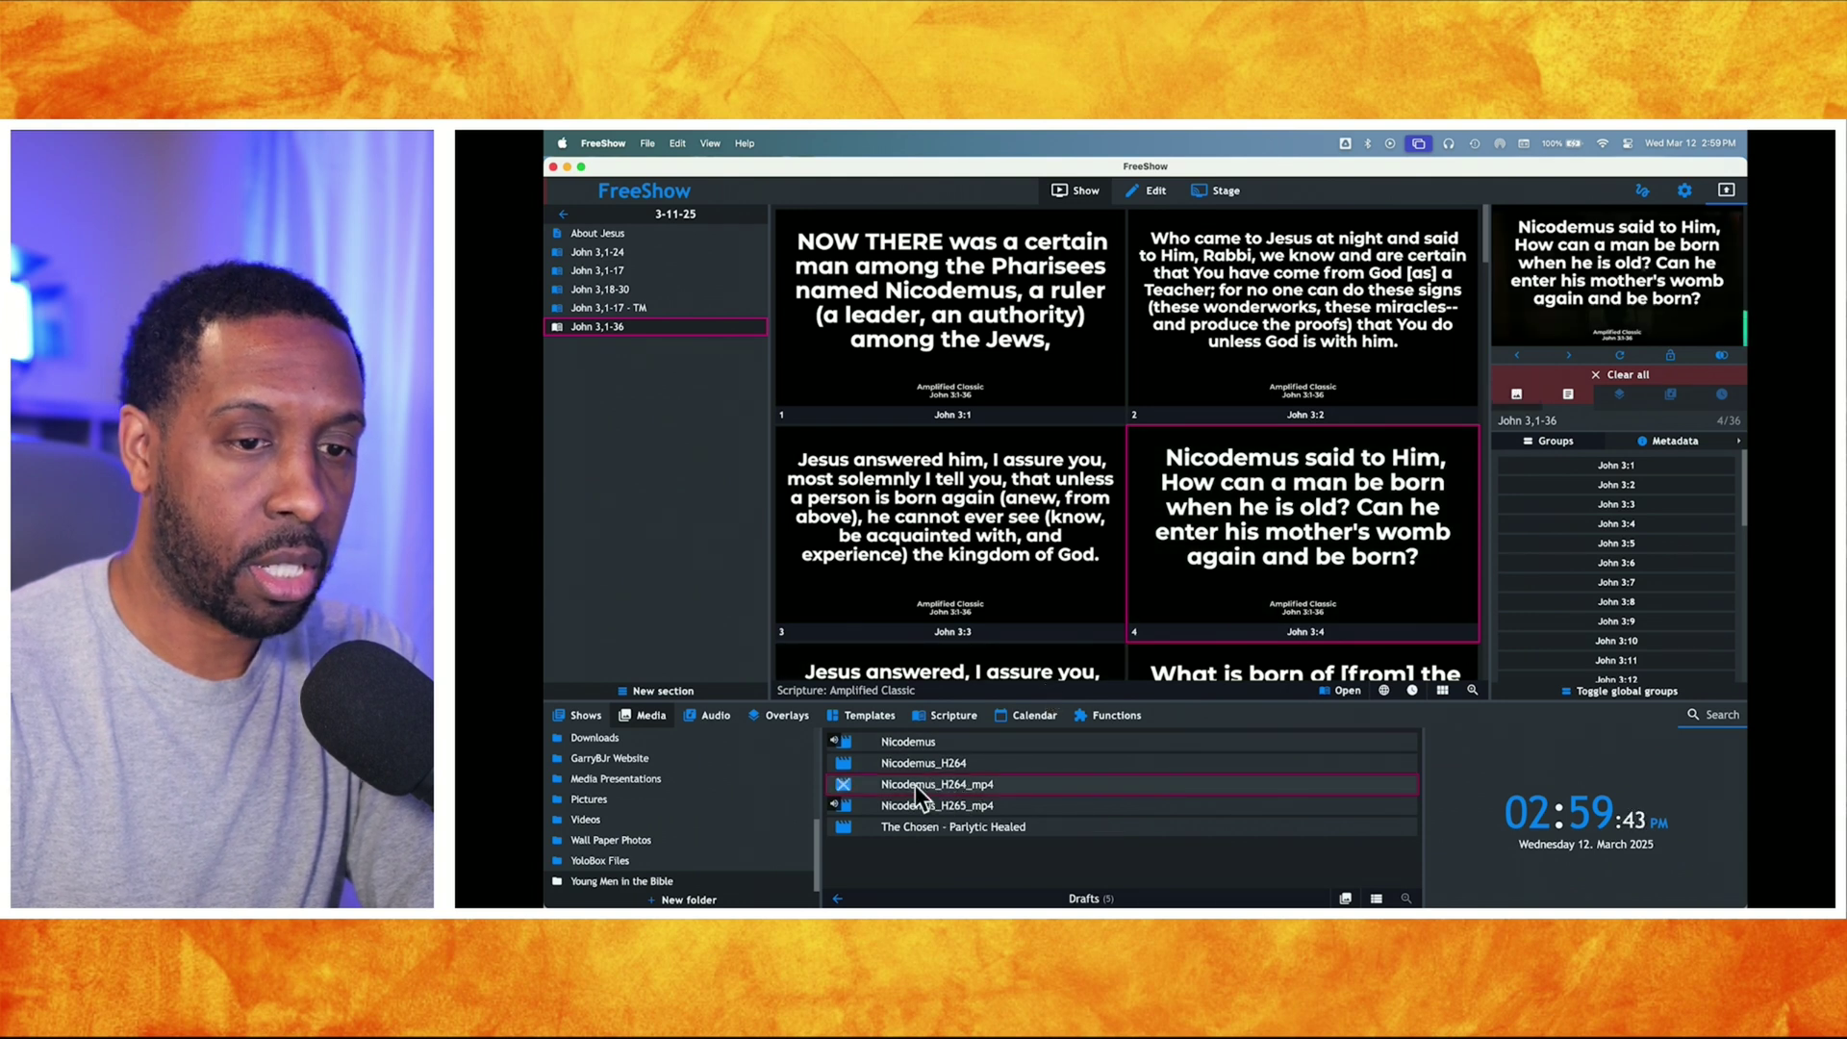
left_click(1622, 290)
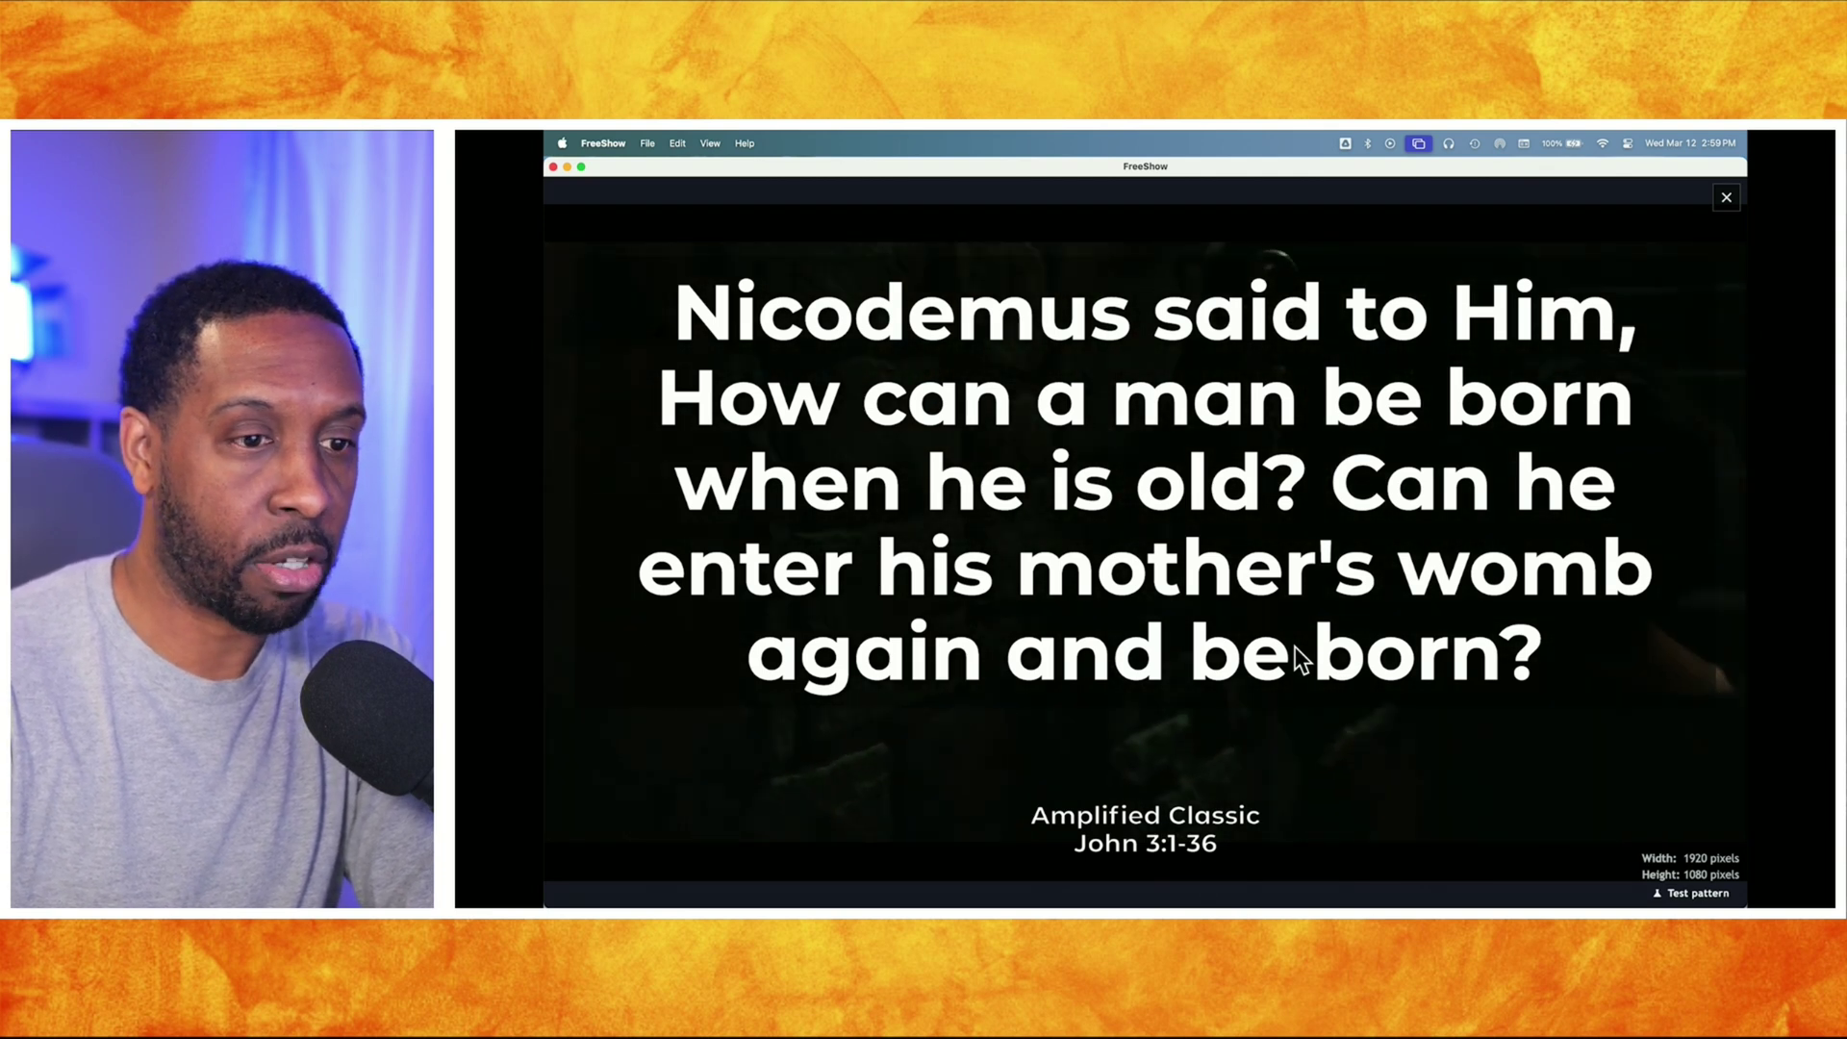
key("Escape")
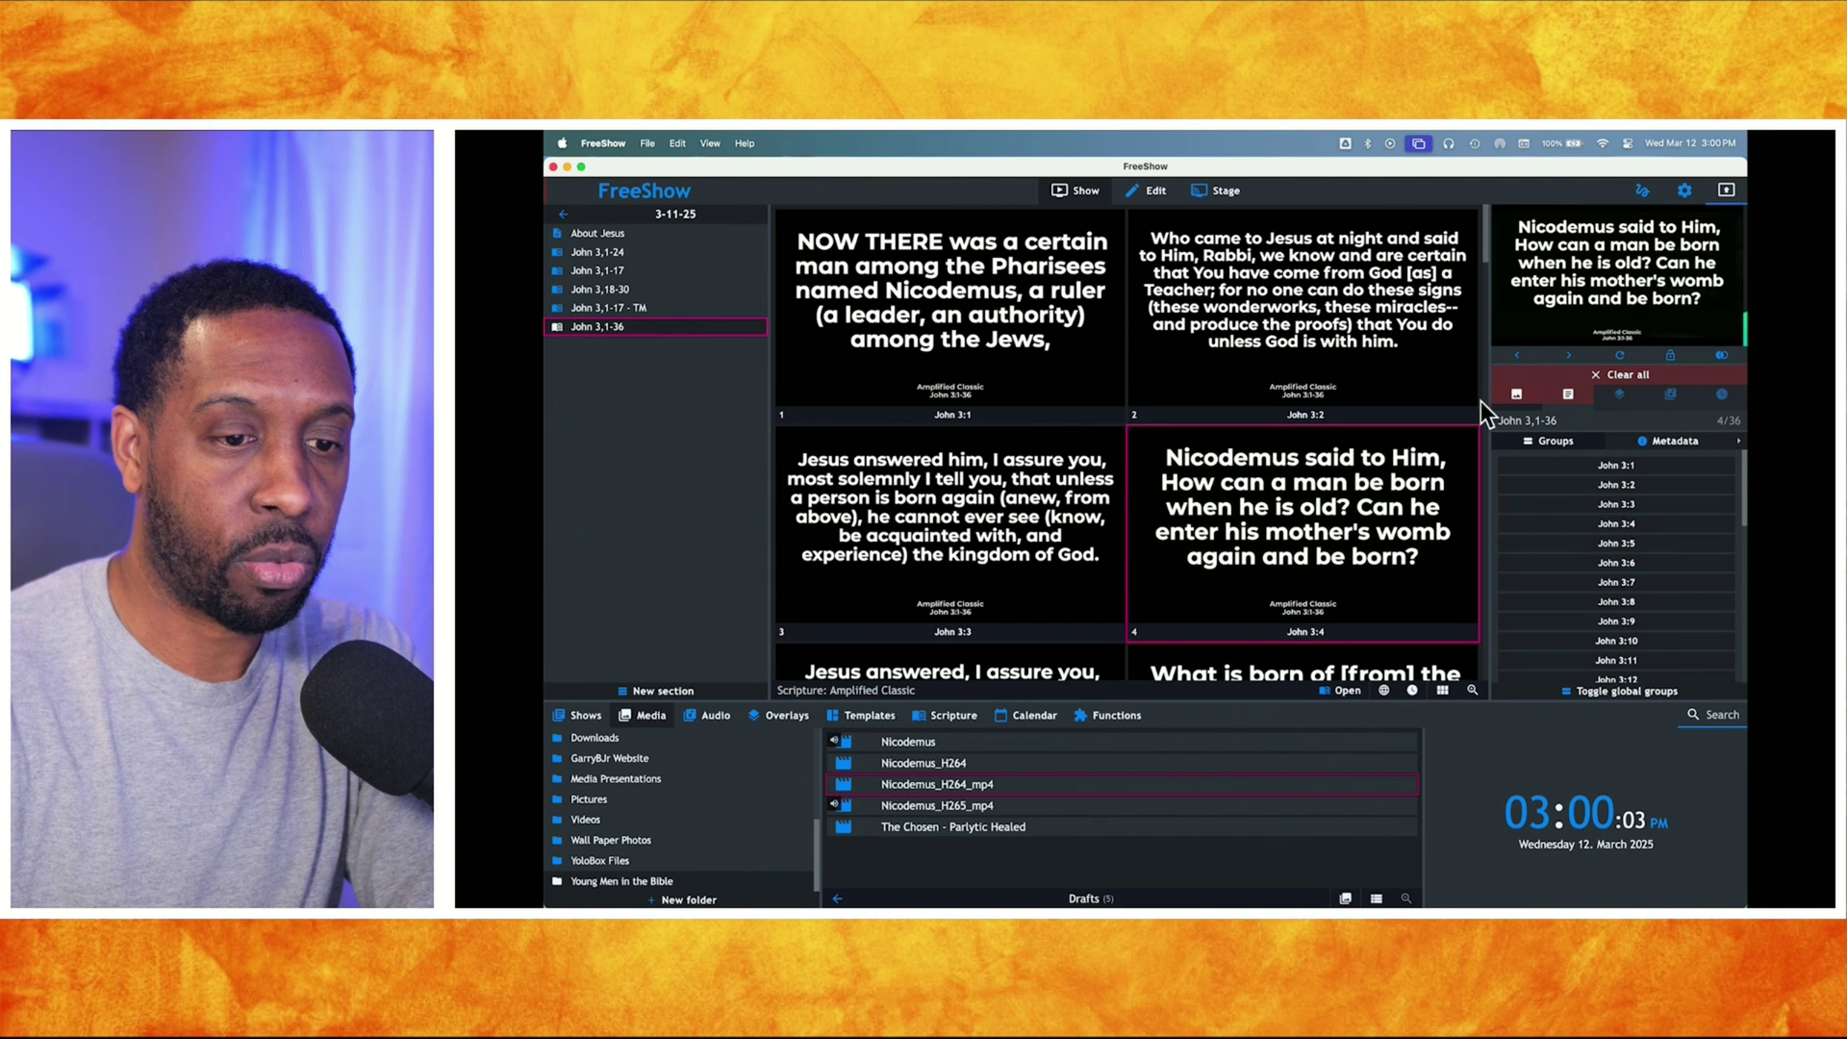
left_click(1518, 396)
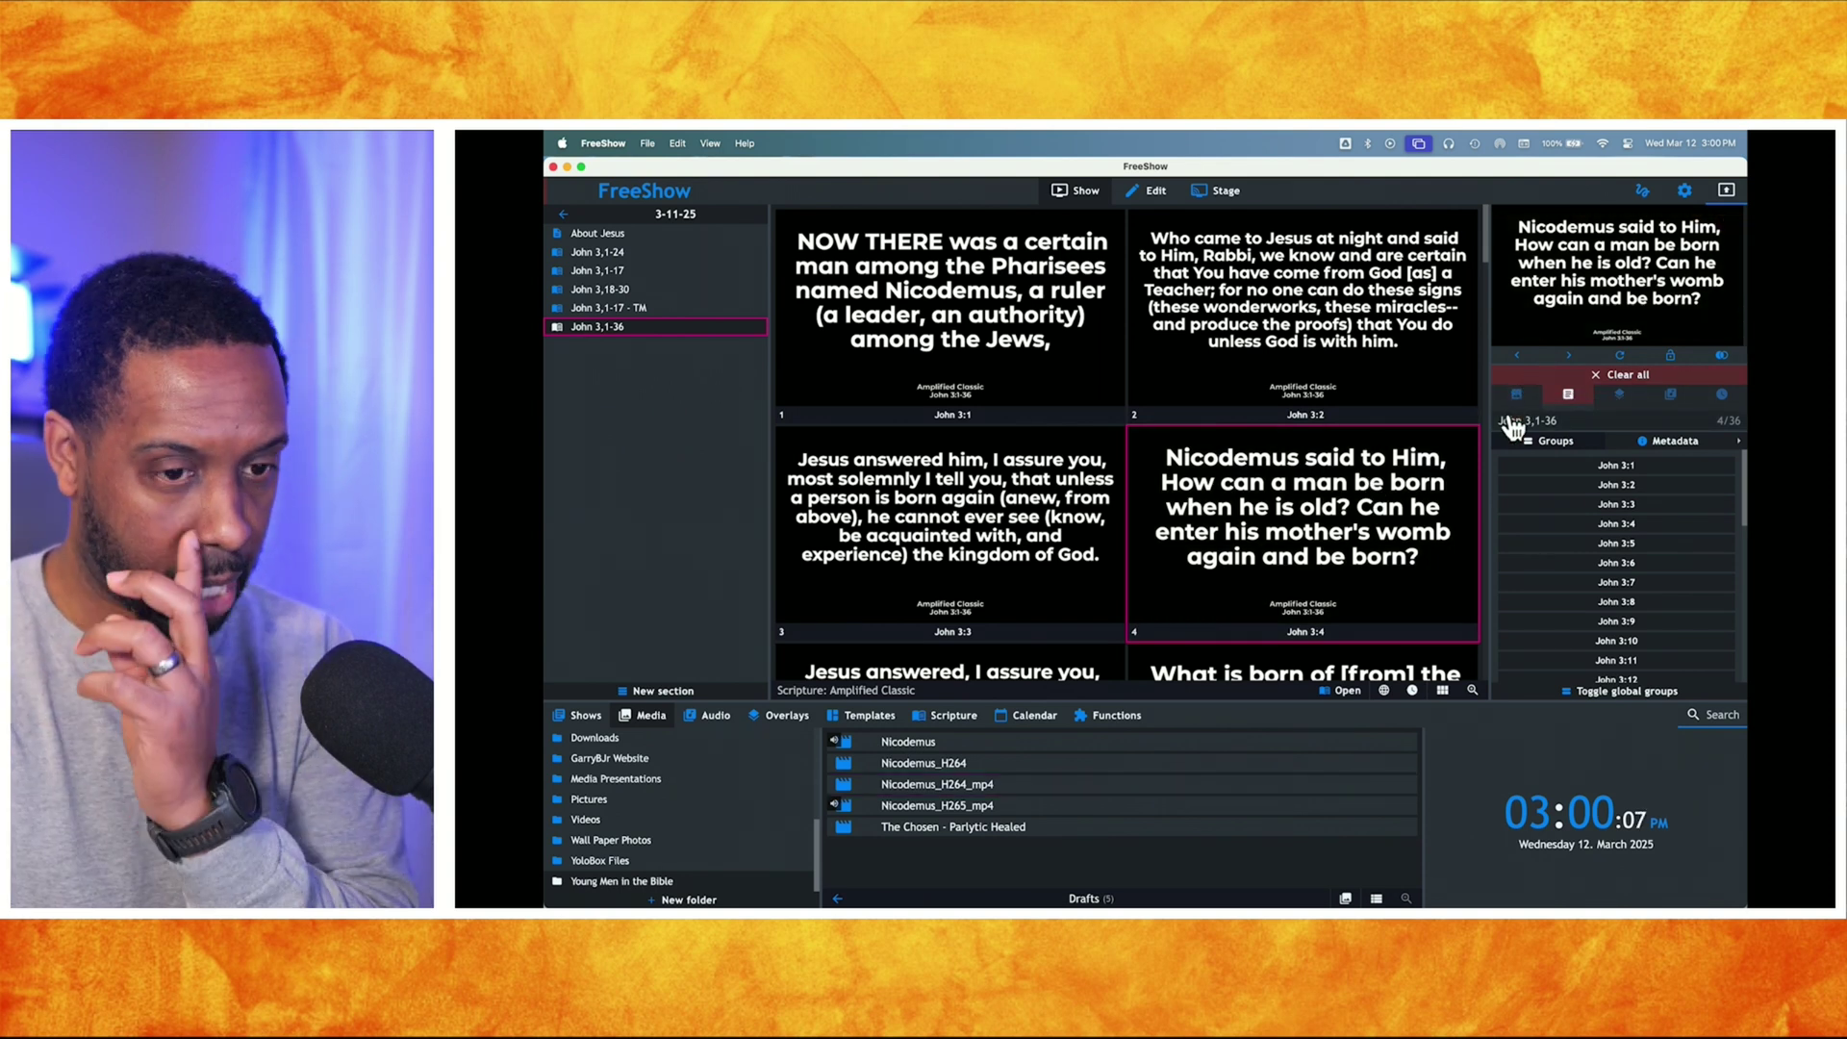
- Set the media type of the Nicodemus_H264_mp4 video to Foreground and return to the show
right_click(893, 785)
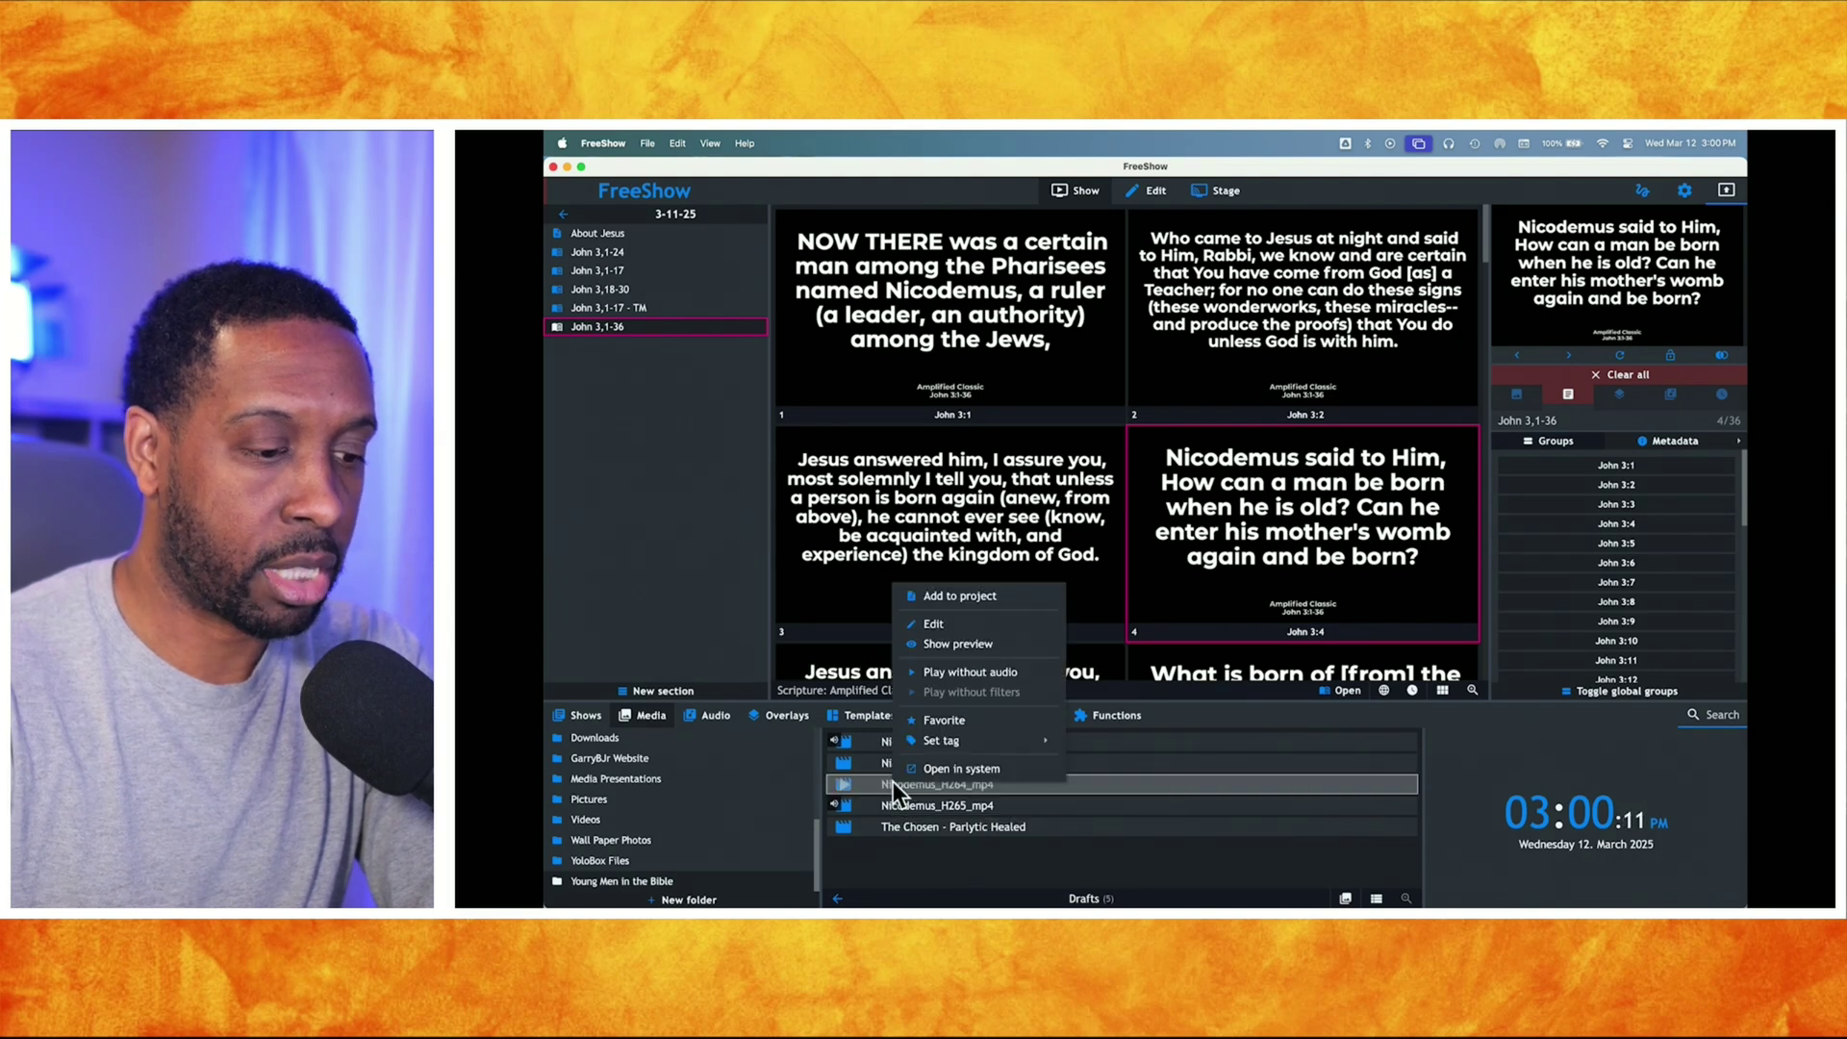
left_click(936, 625)
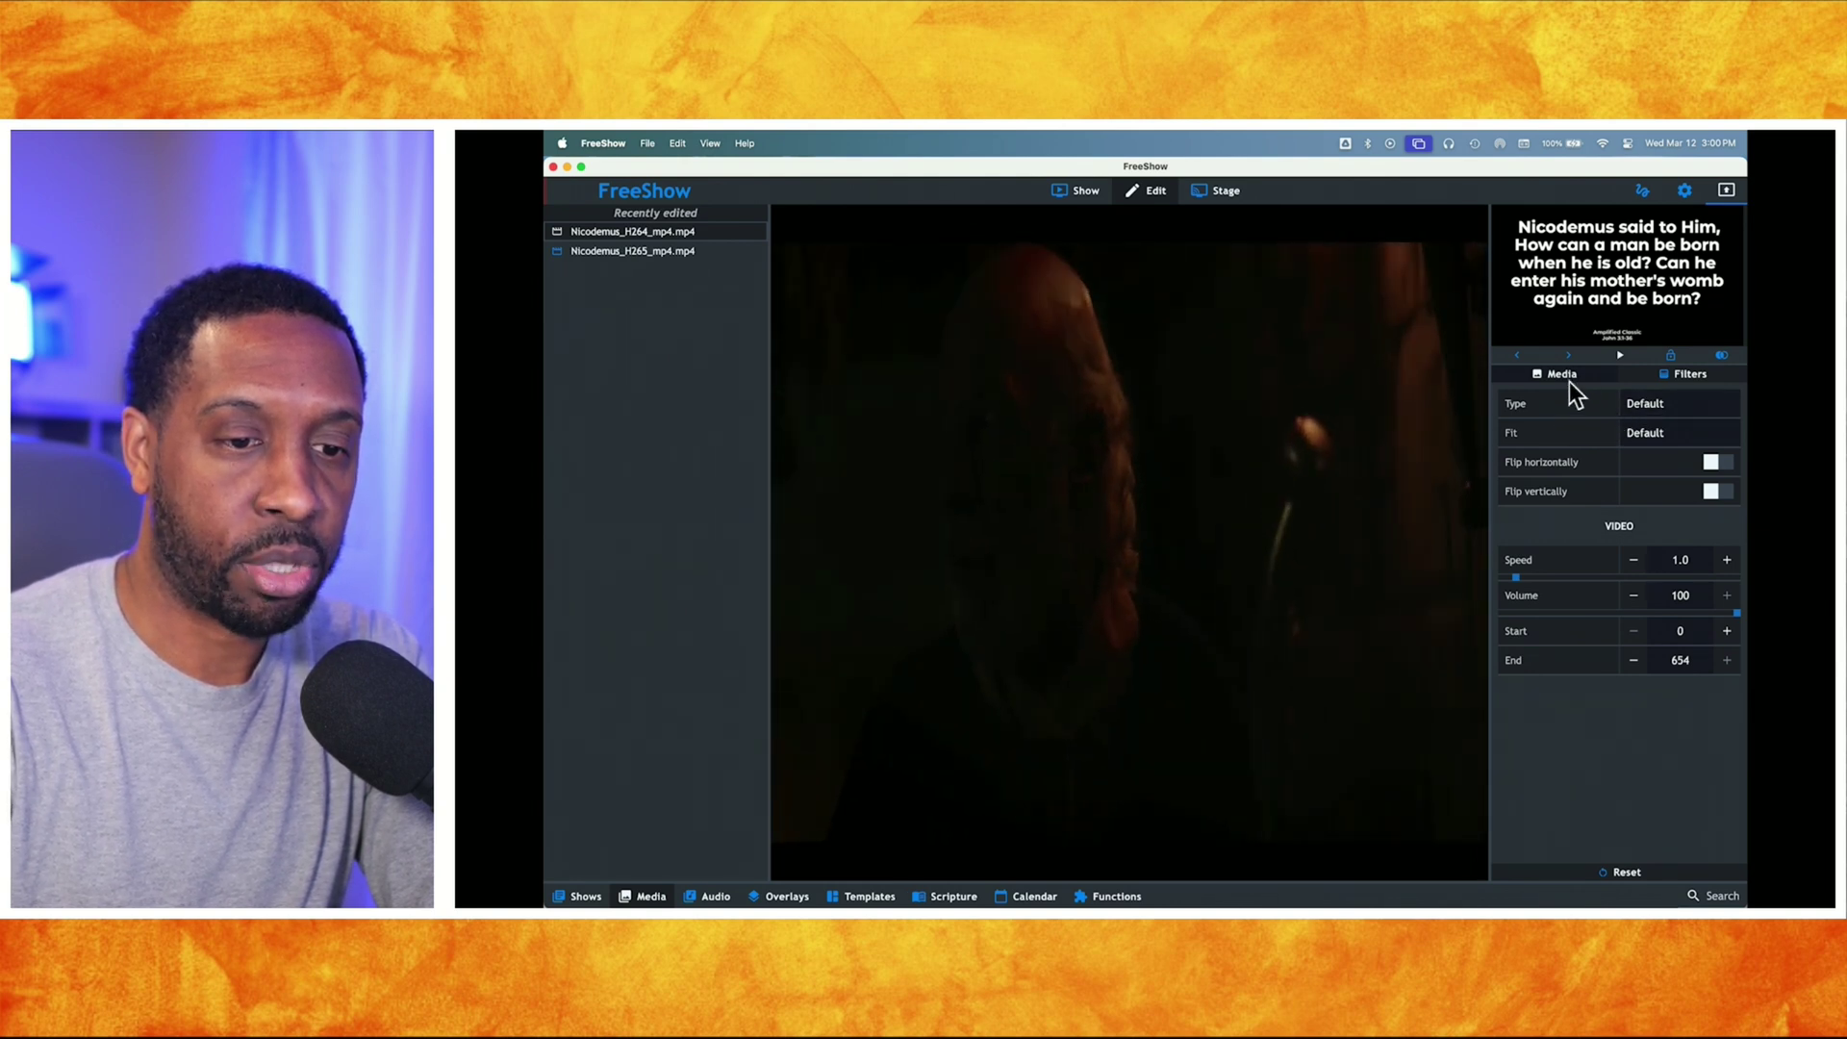
left_click(1650, 432)
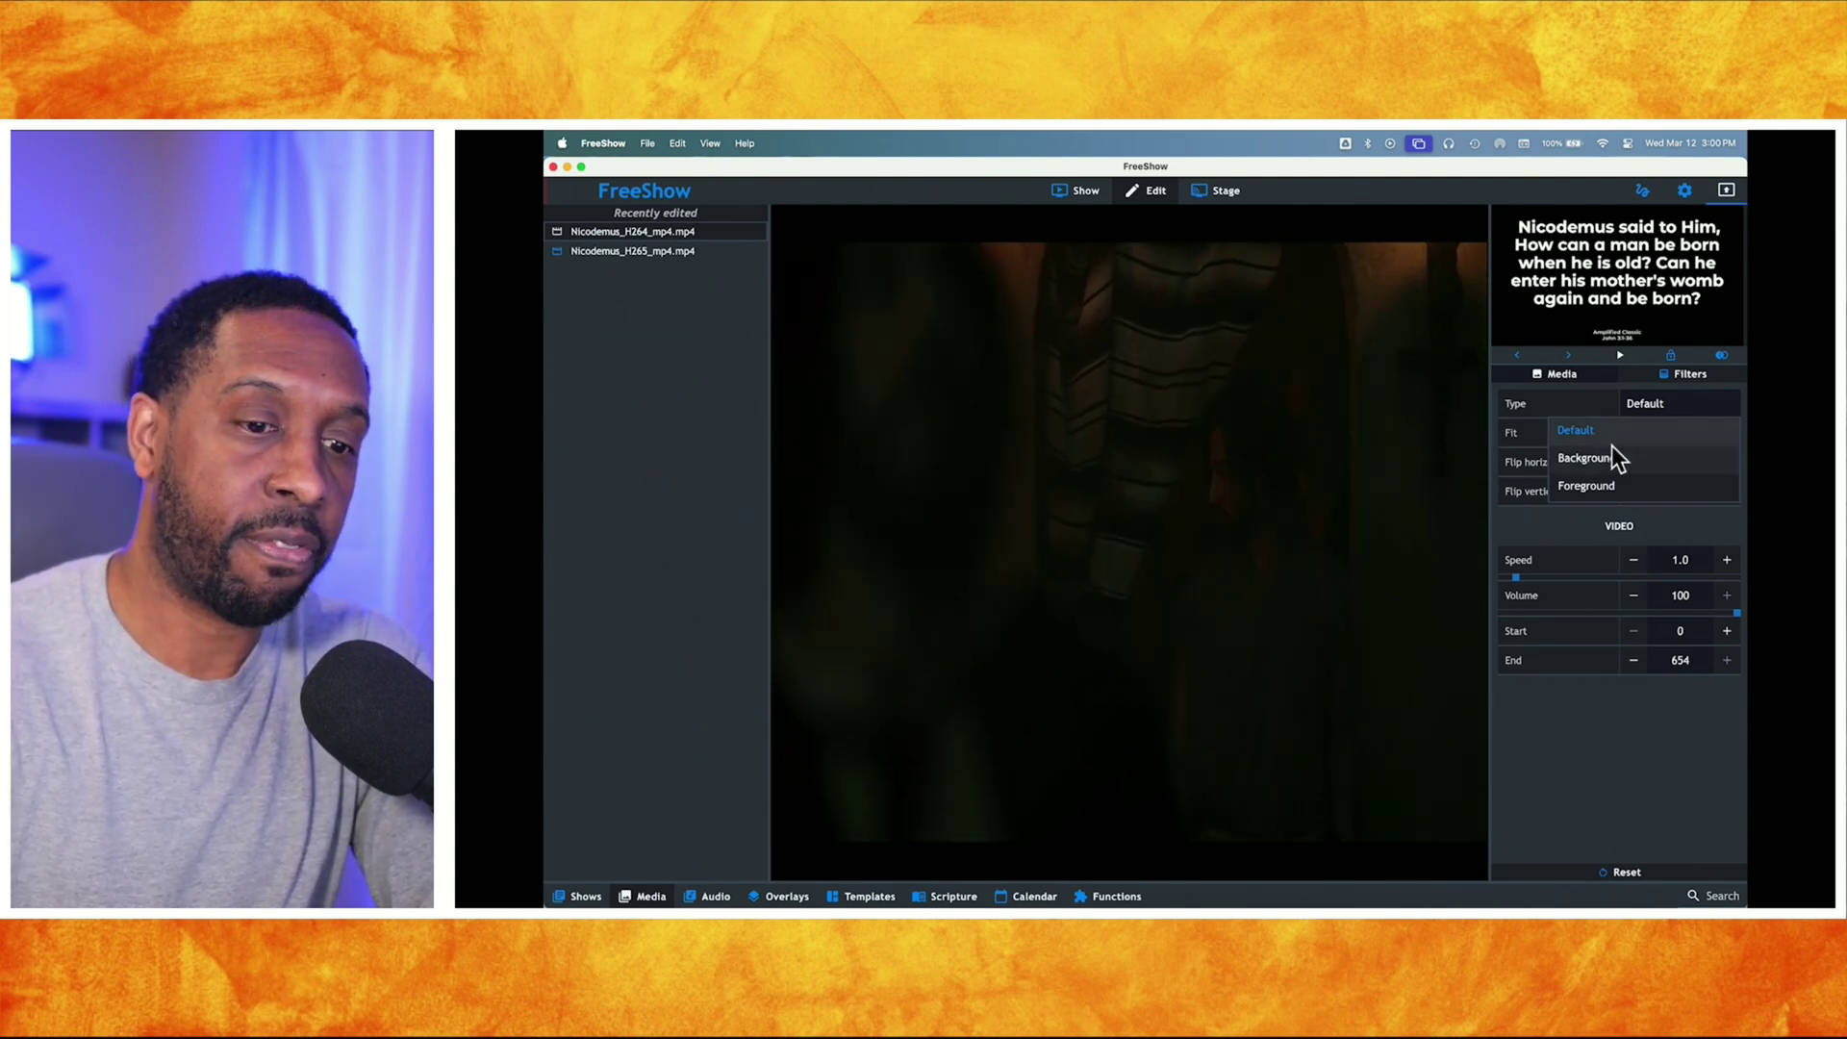
left_click(1600, 486)
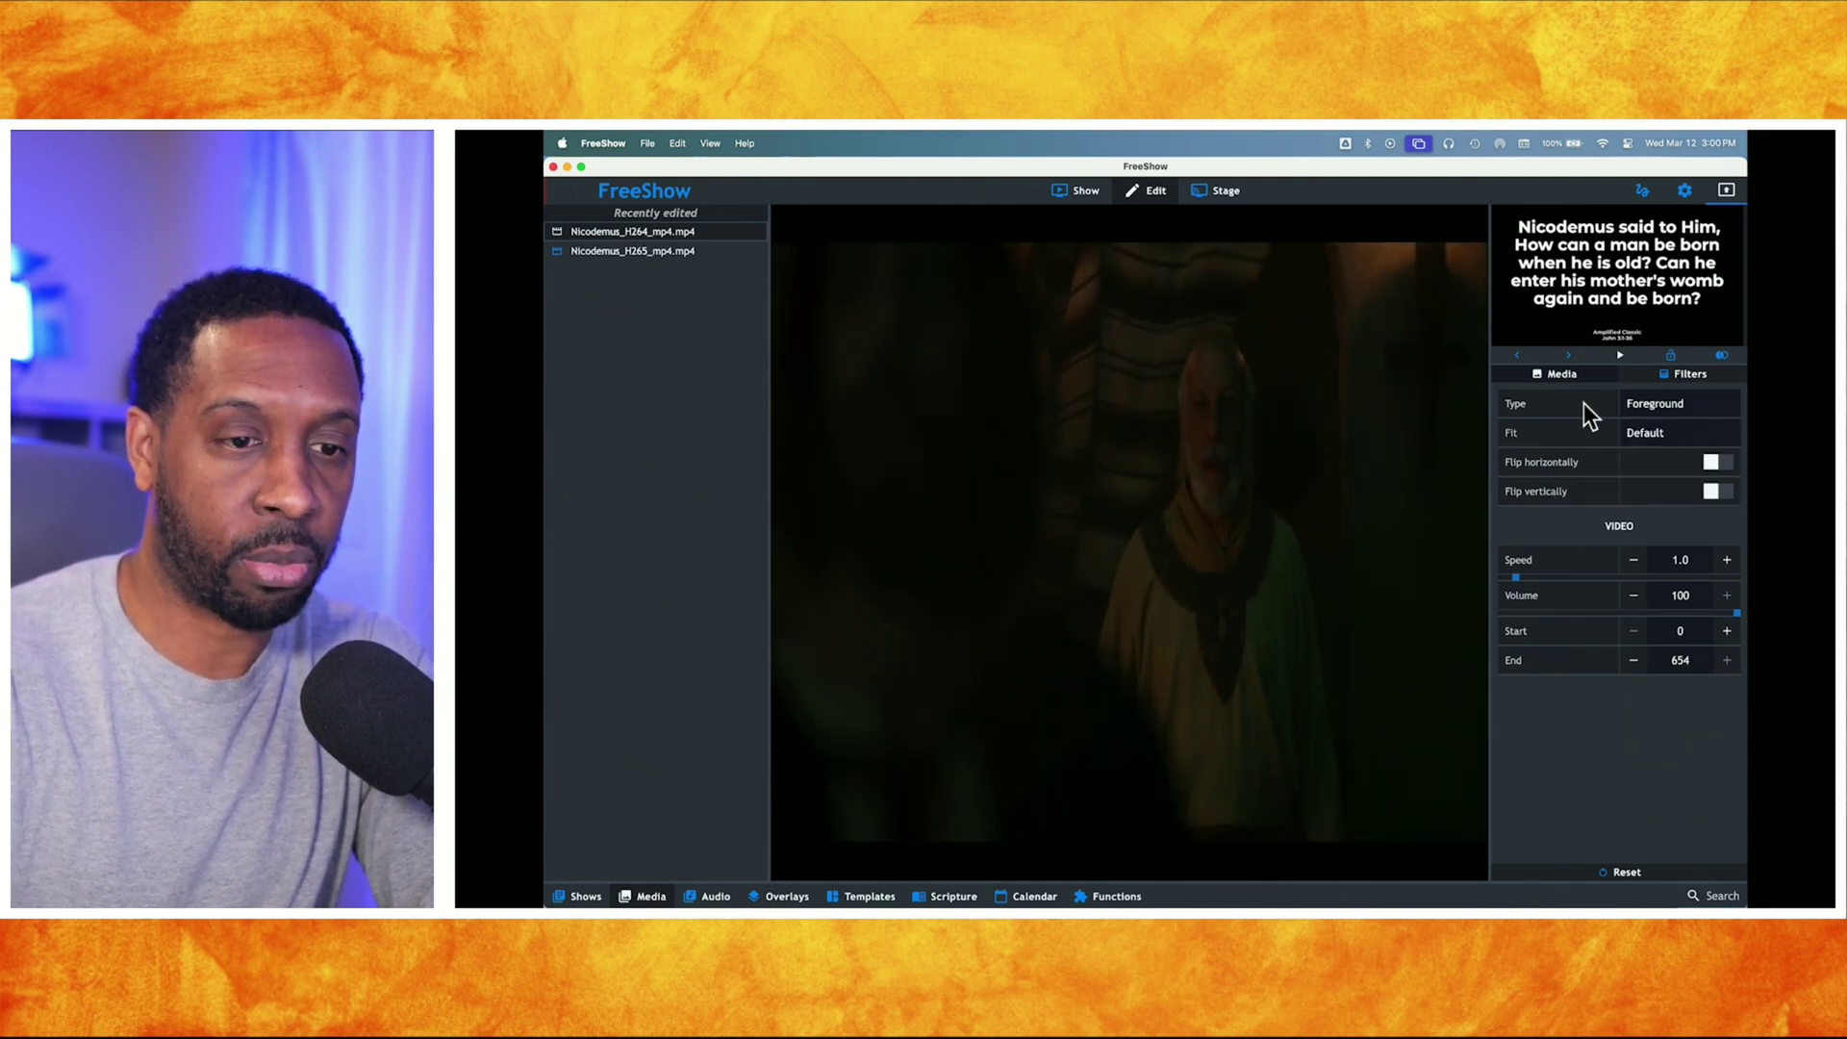
left_click(1078, 194)
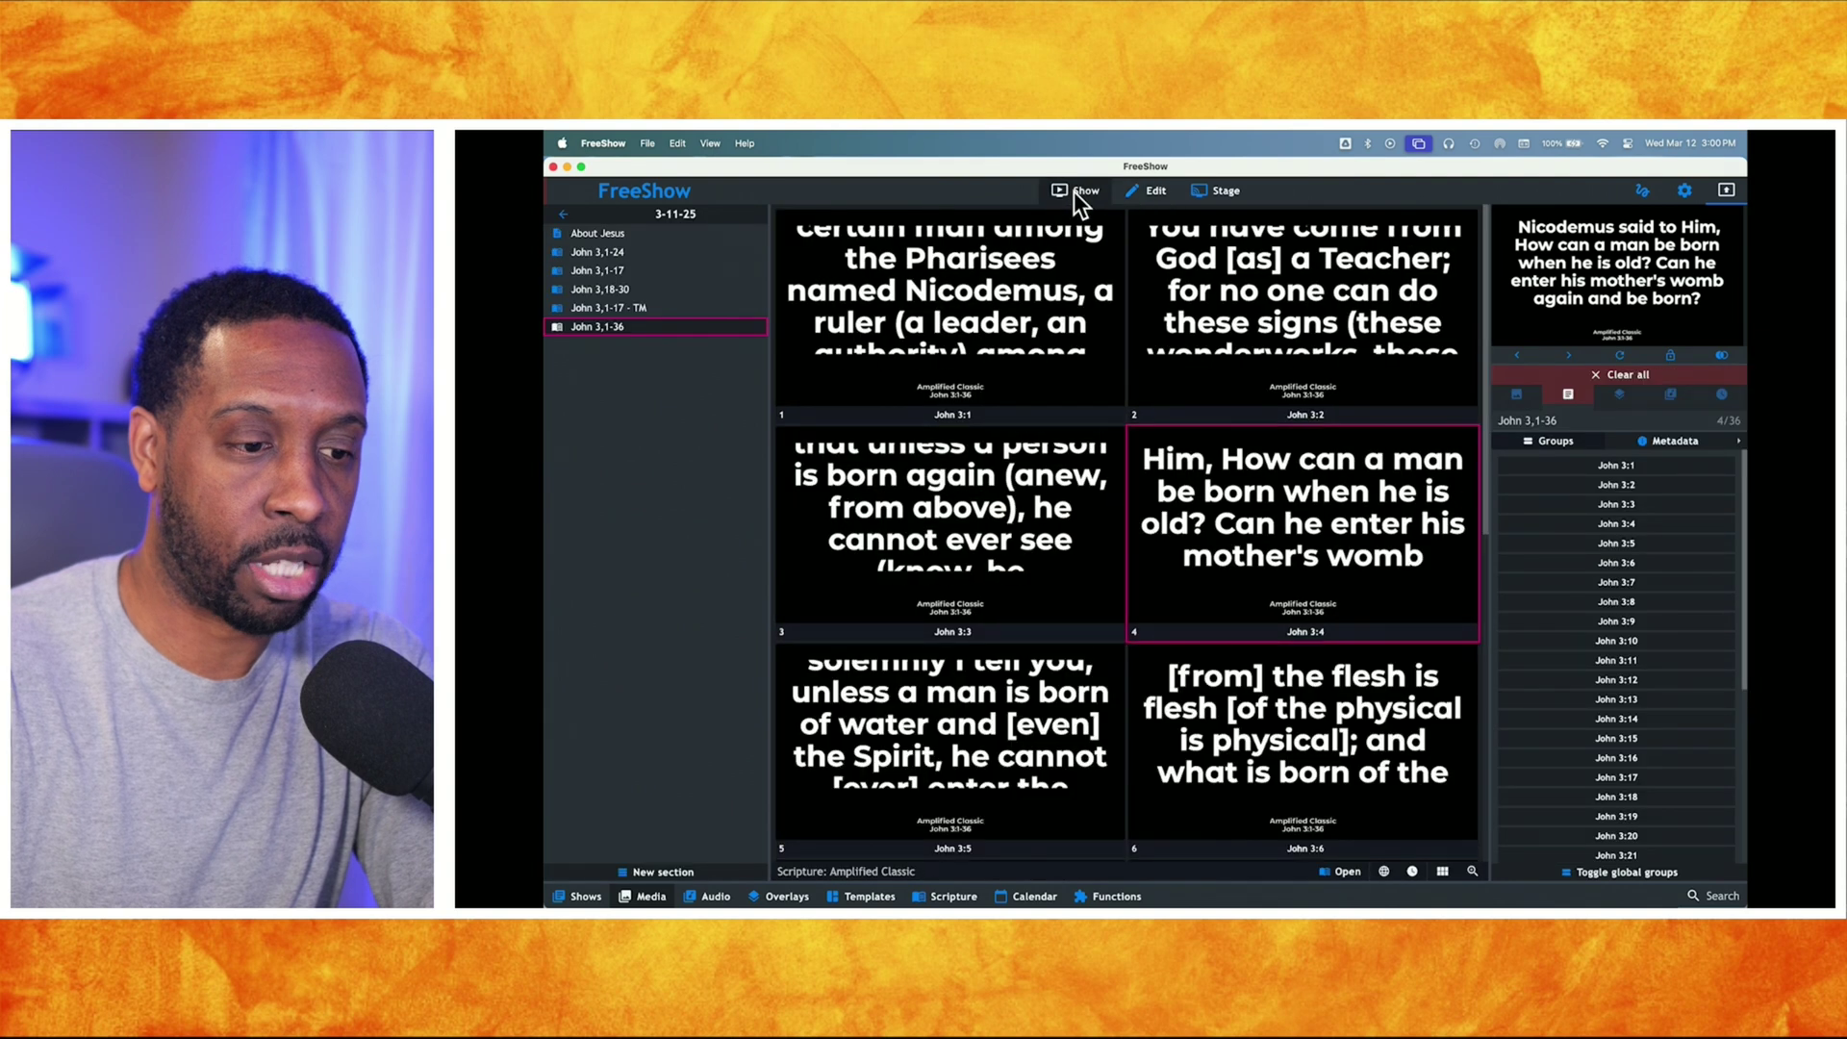
- Play Nicodemus_H264_mp4 as foreground media and check it in the enlarged output preview
scroll(872, 704, "down", 2)
left_click(856, 896)
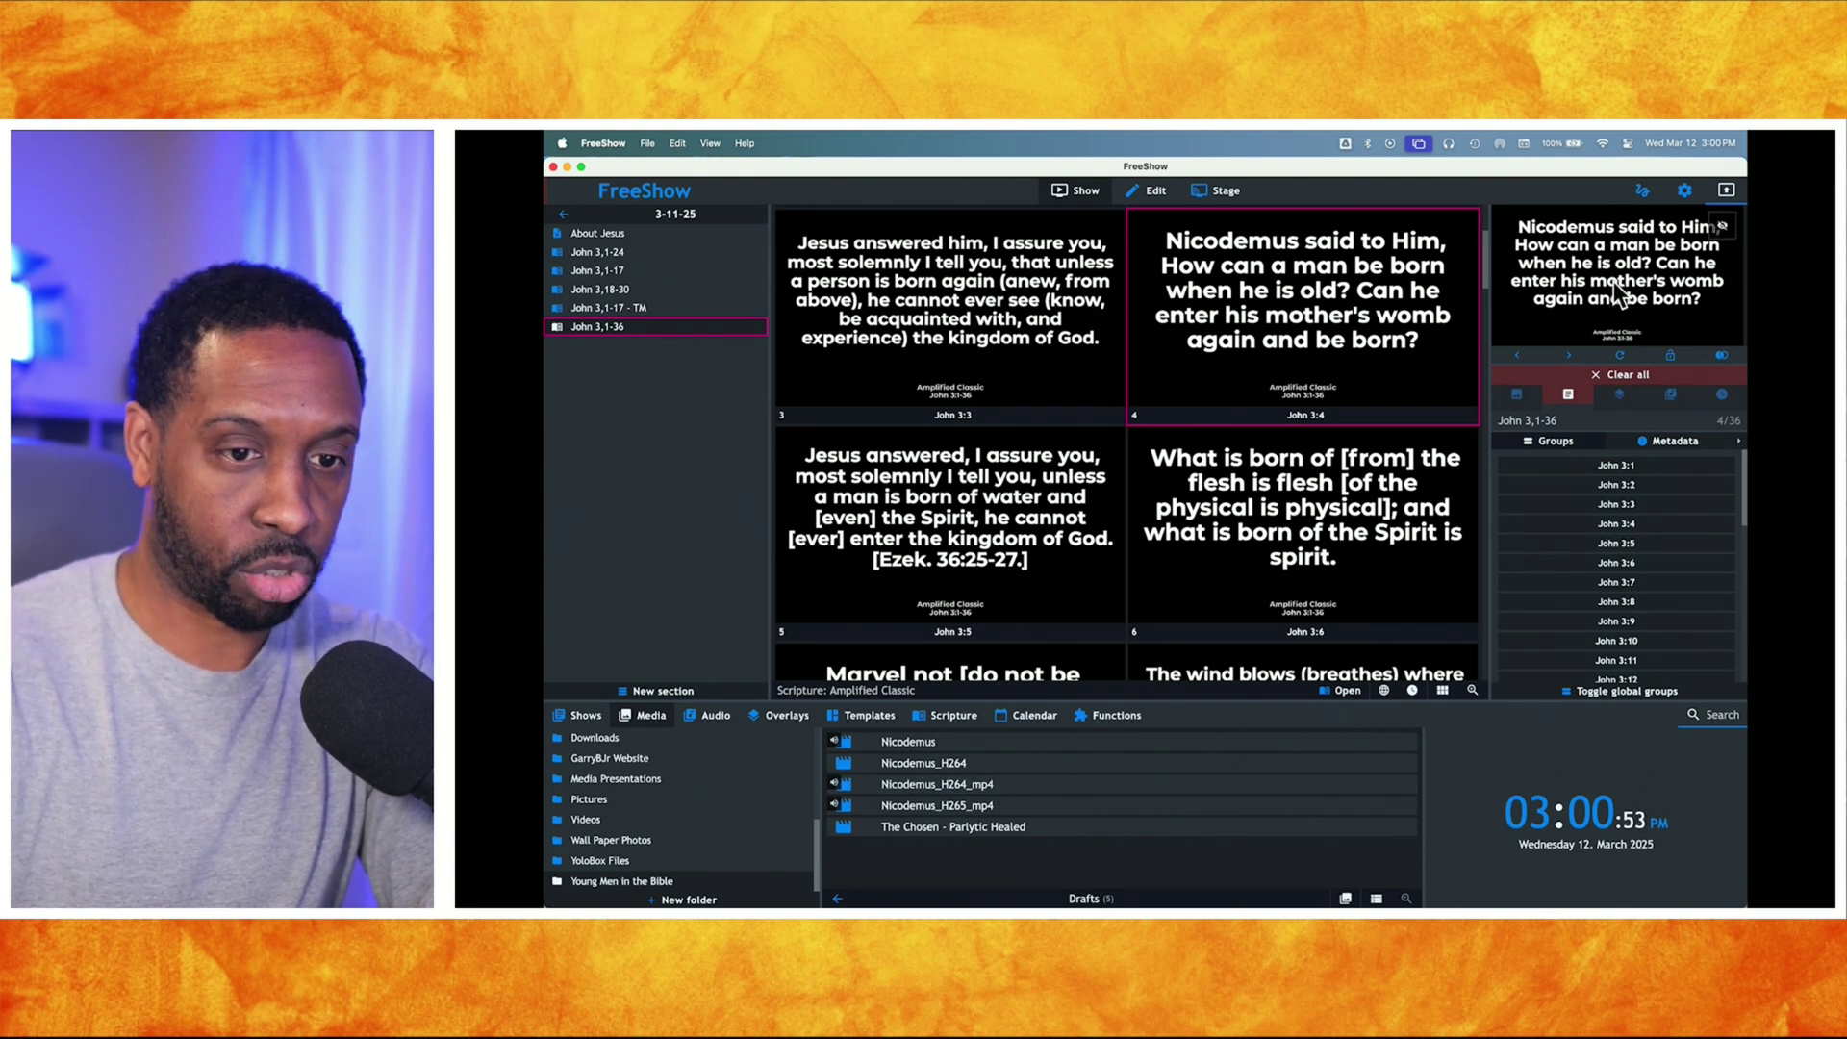
left_click(901, 785)
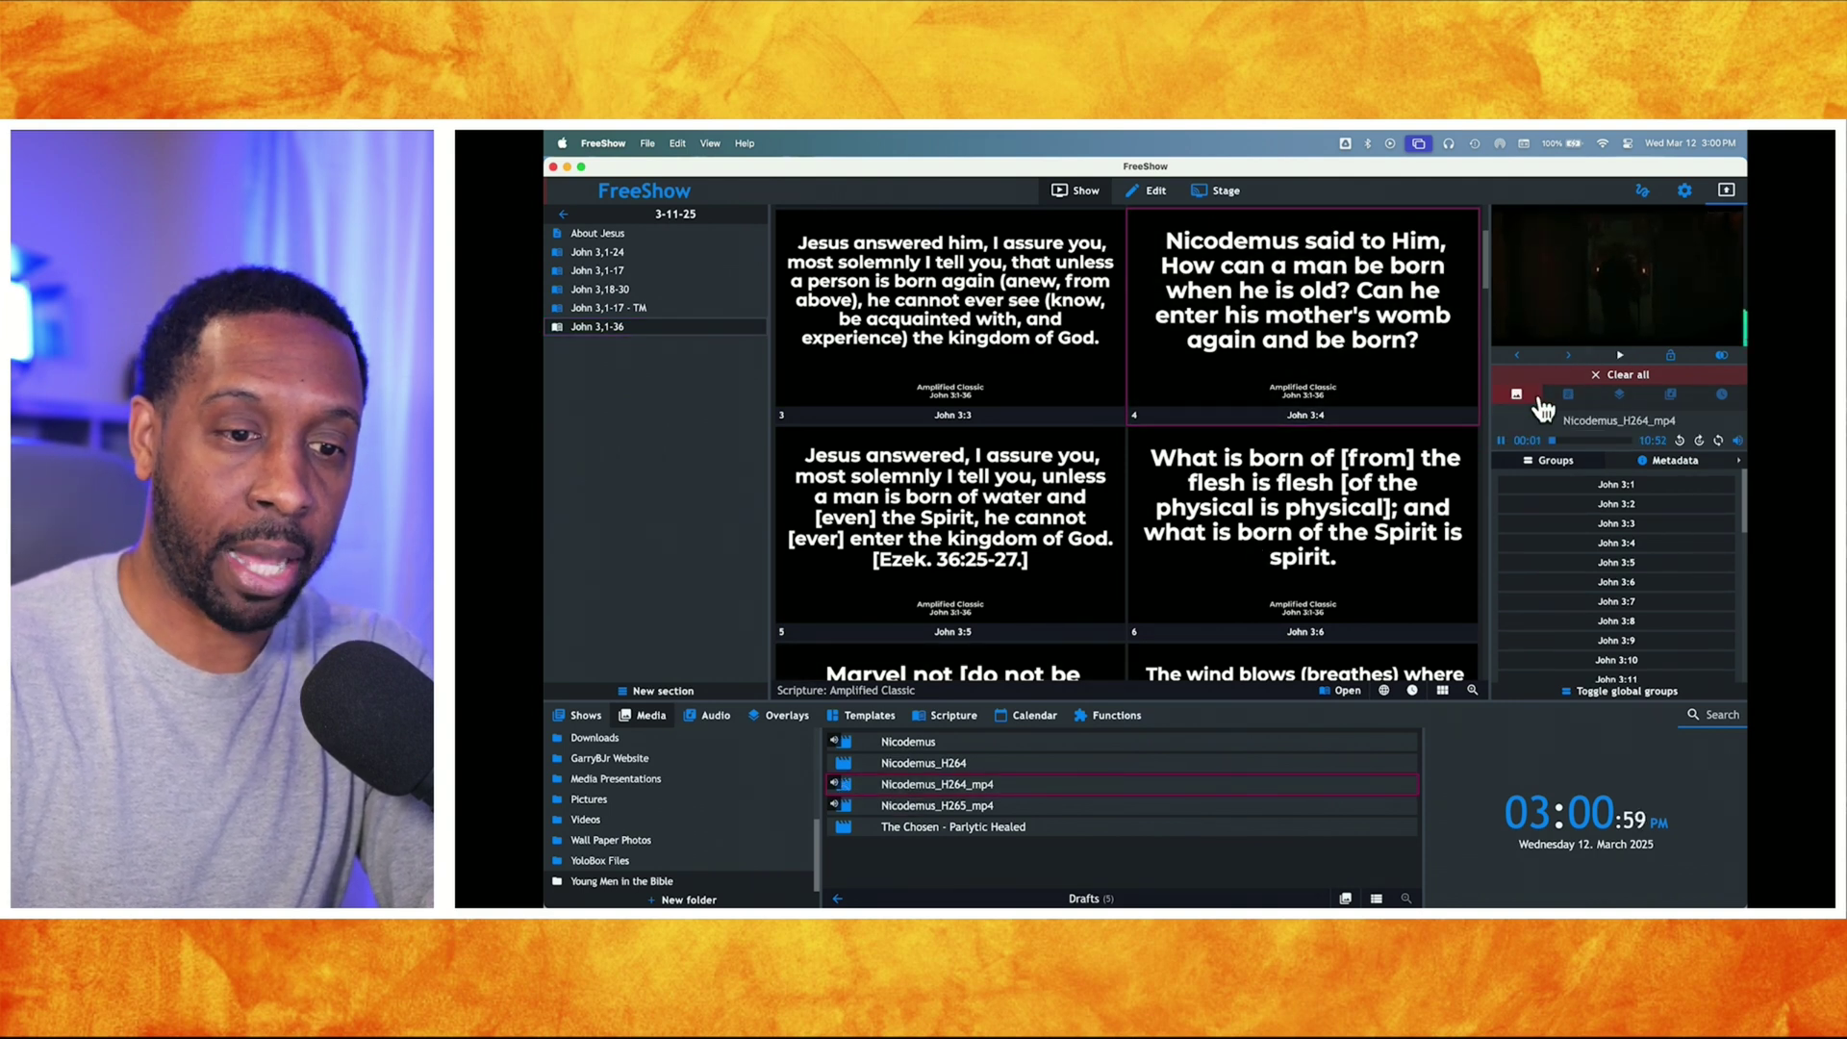
left_click(1722, 225)
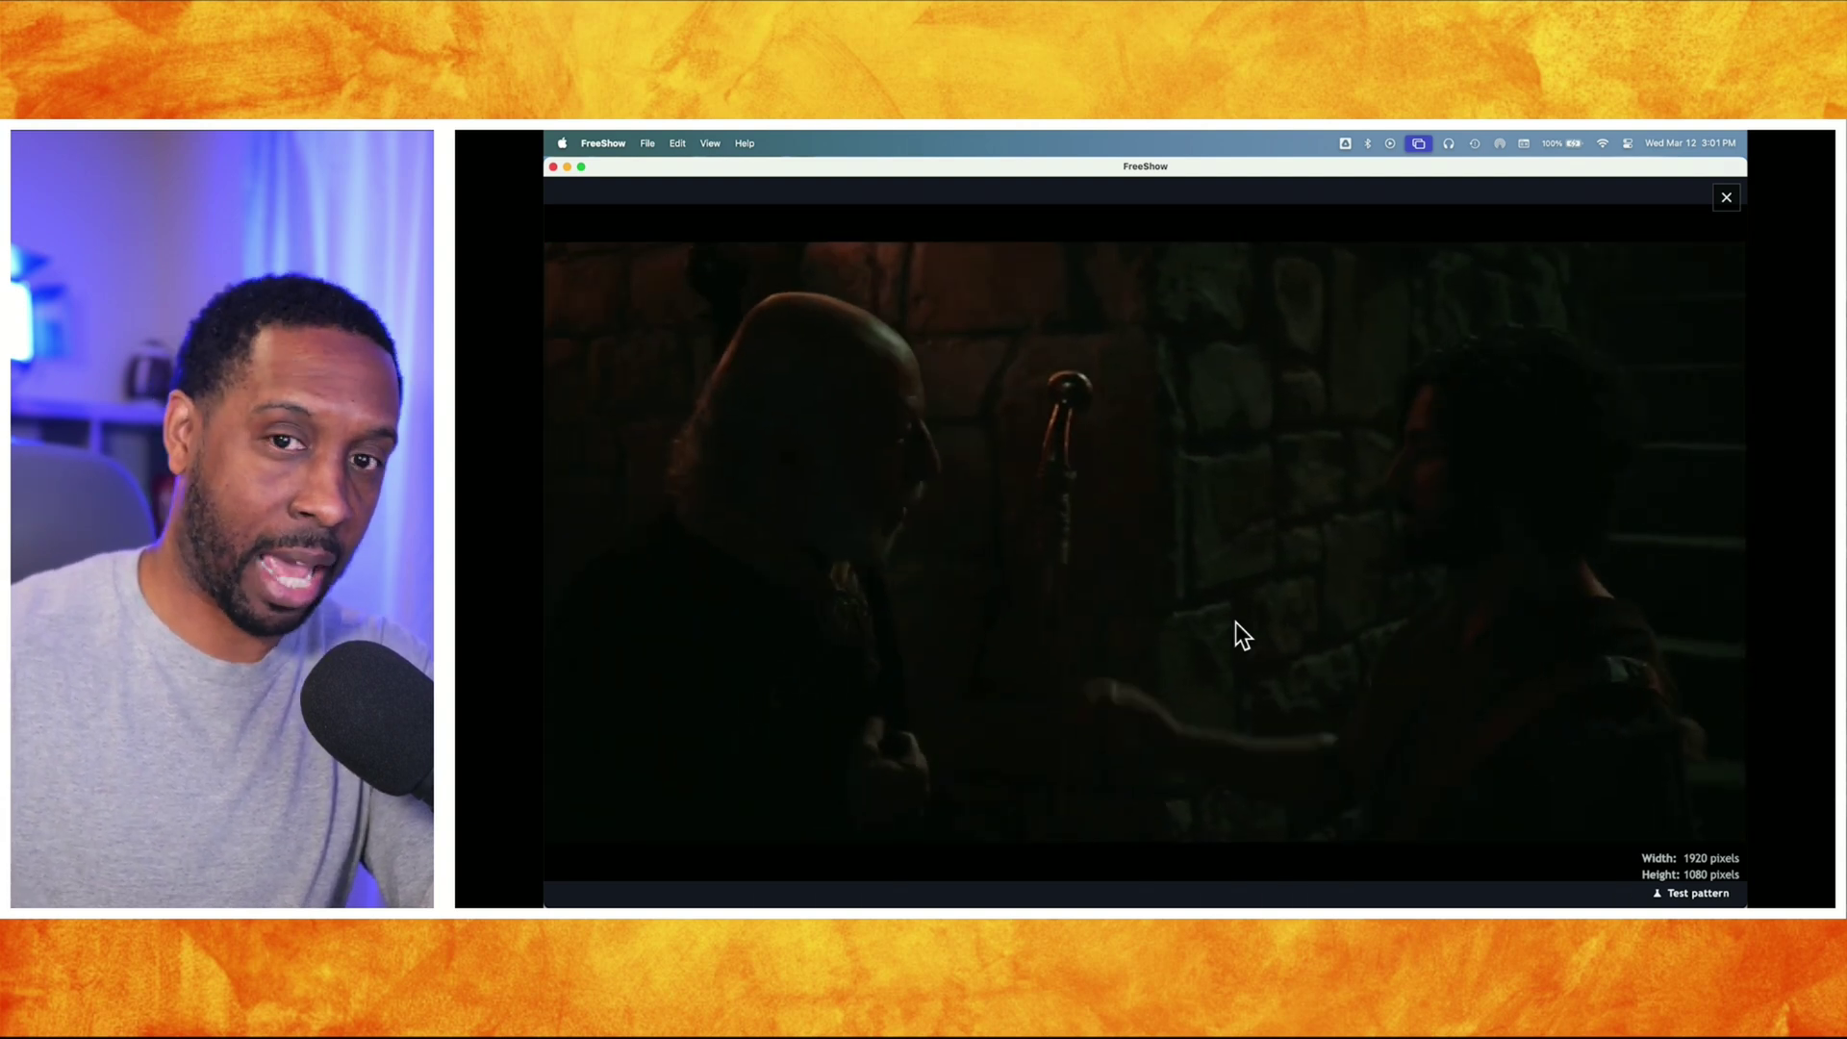
key("Escape")
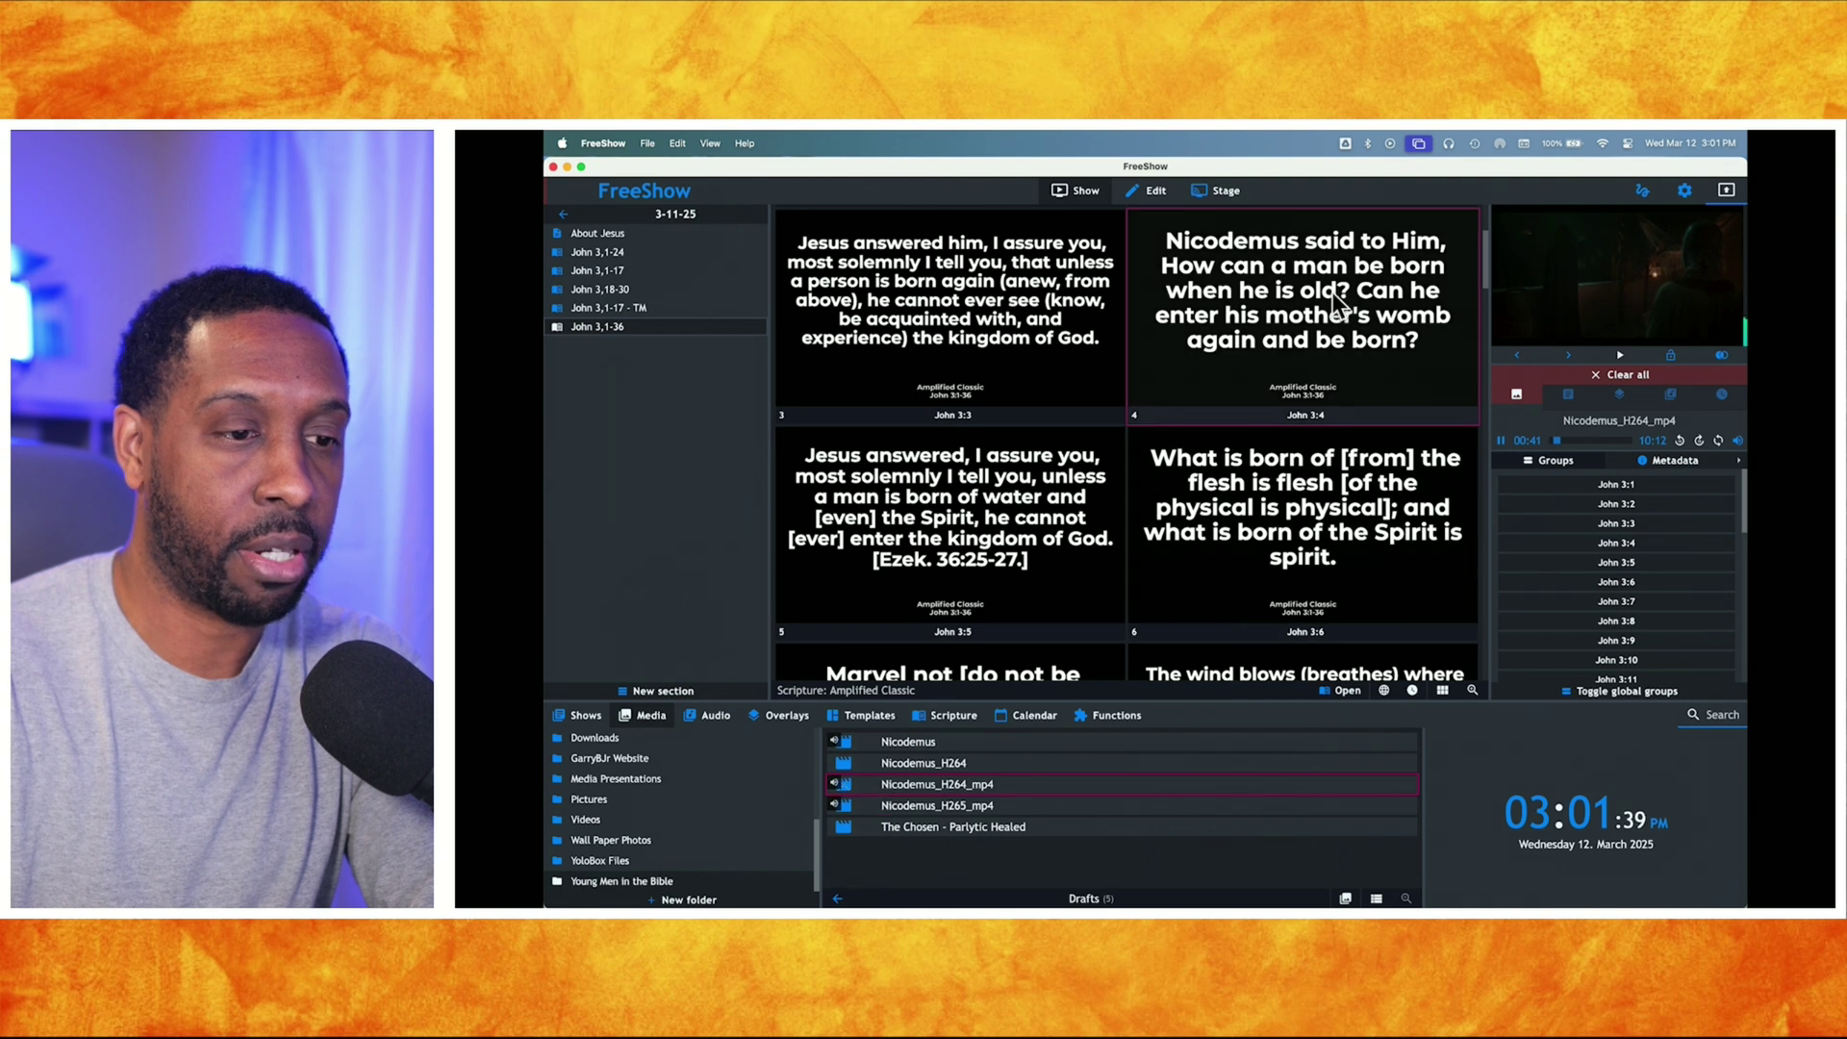
- Output the John 3:5 slide over the playing video and check the enlarged output preview
left_click(984, 502)
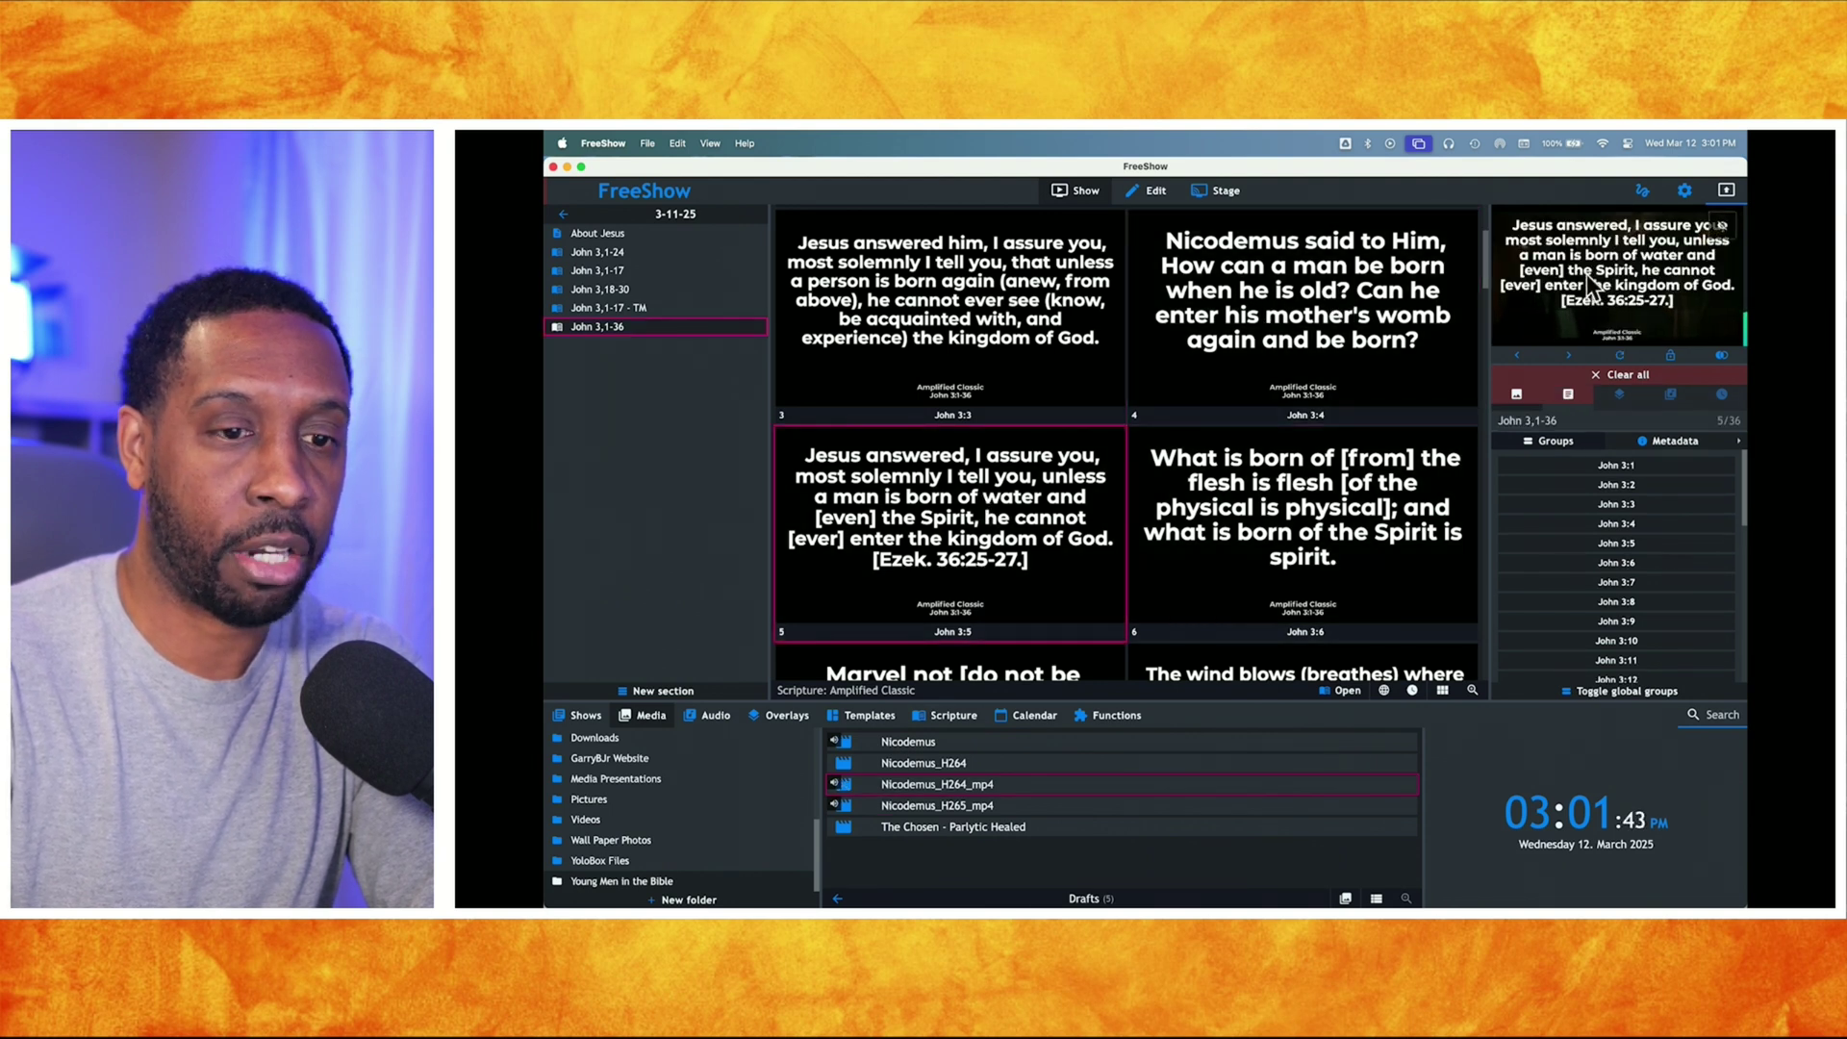
double_click(1586, 274)
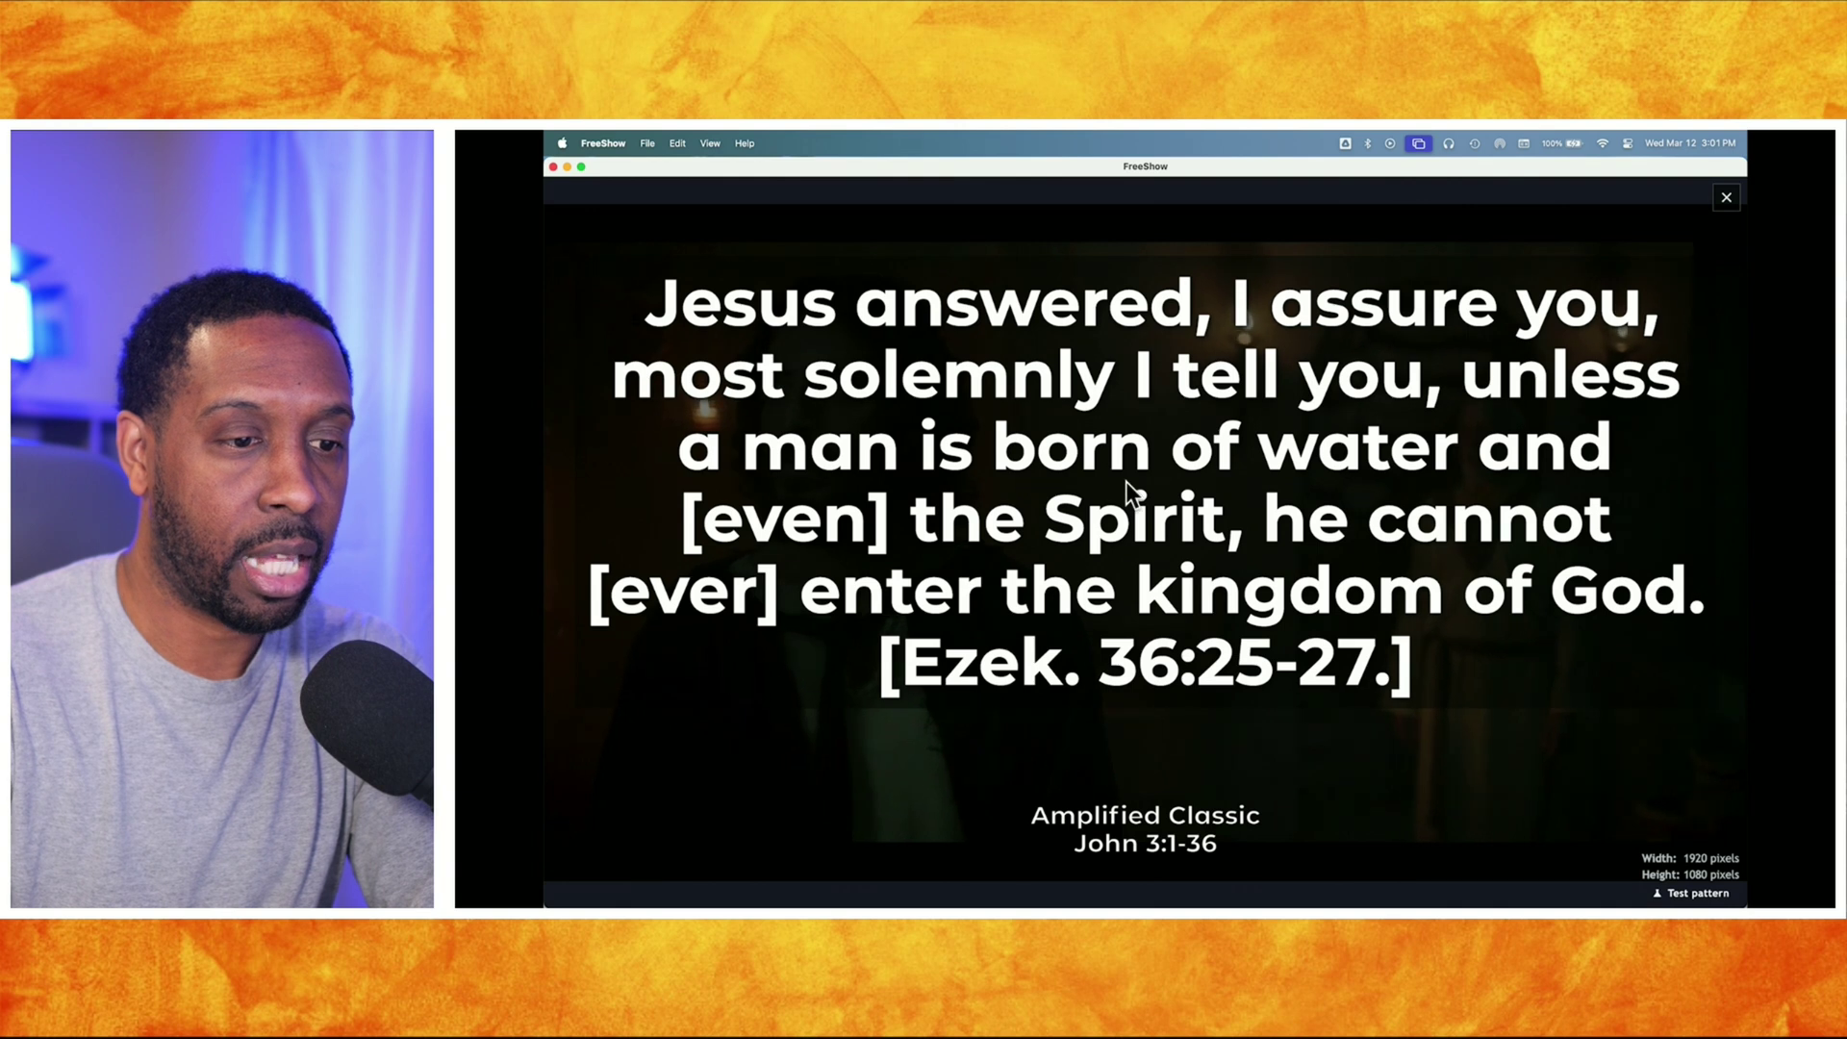
left_click(1727, 204)
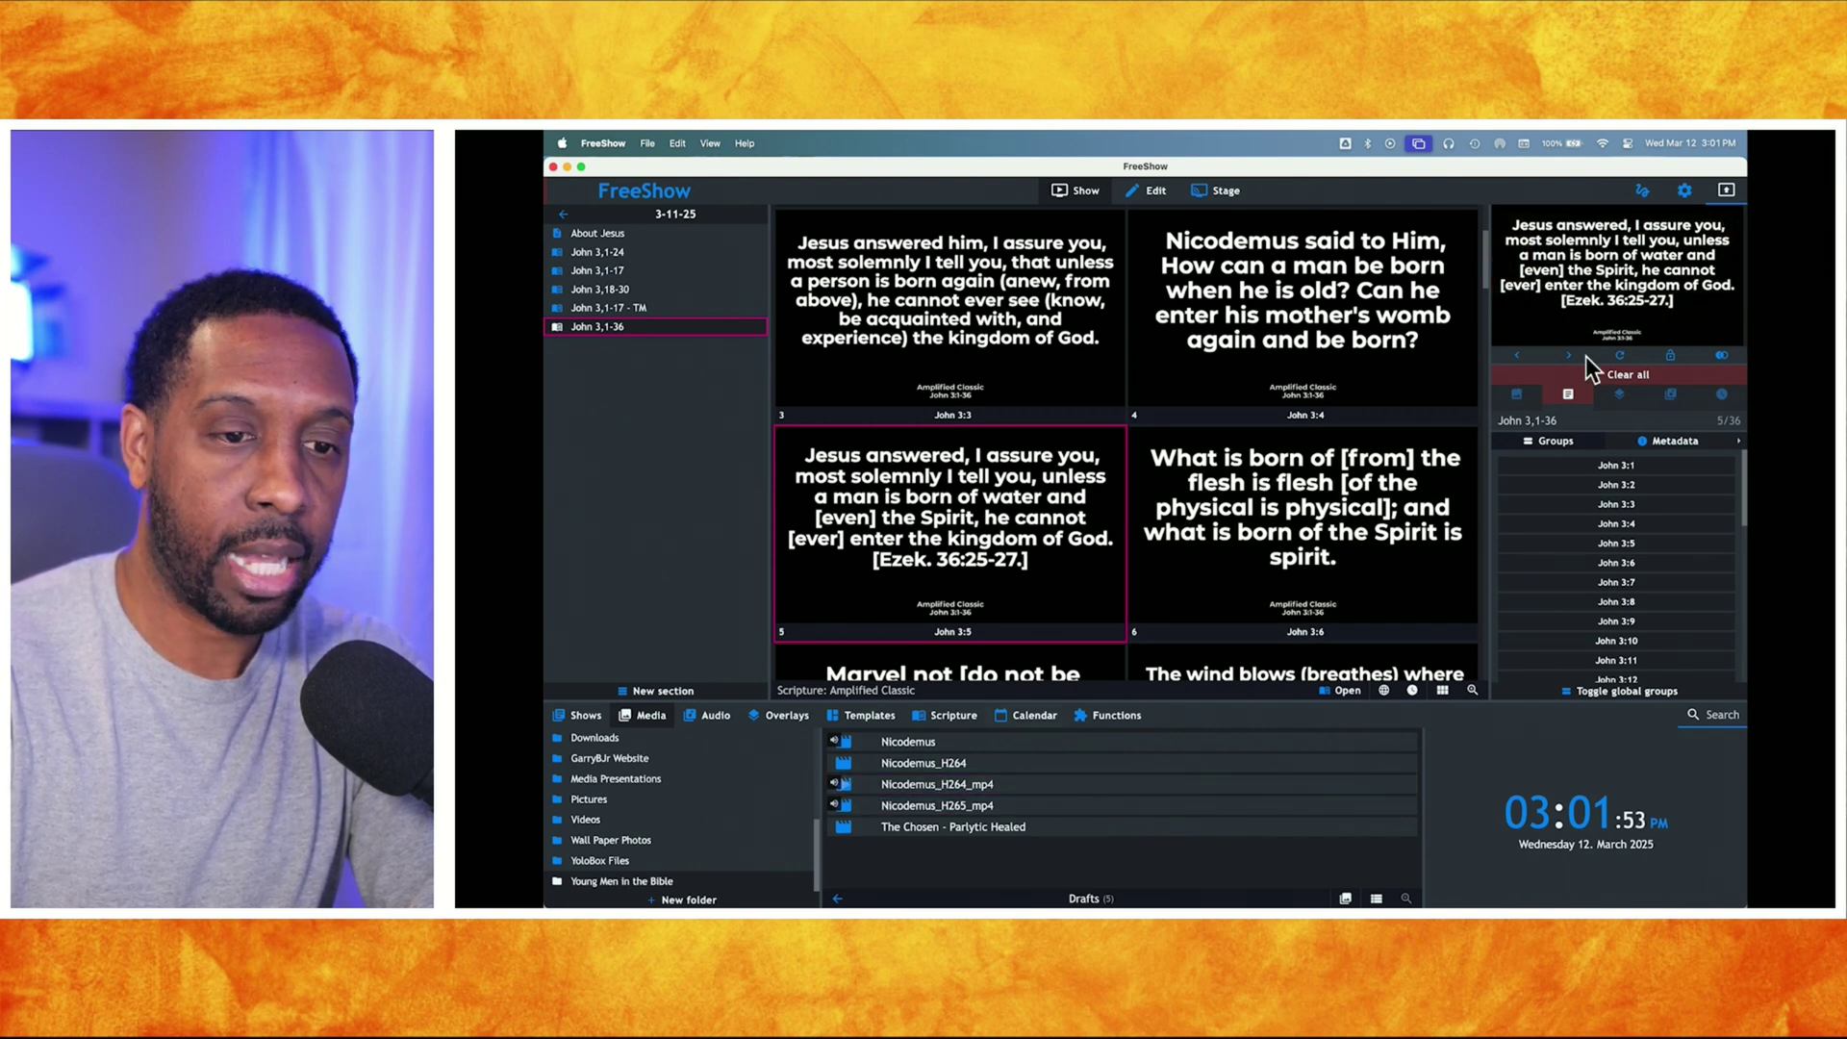
- Play the foreground video Nicodemus_H264_mp4 while John 3:5 is live, and clear the video from the output
left_click(887, 782)
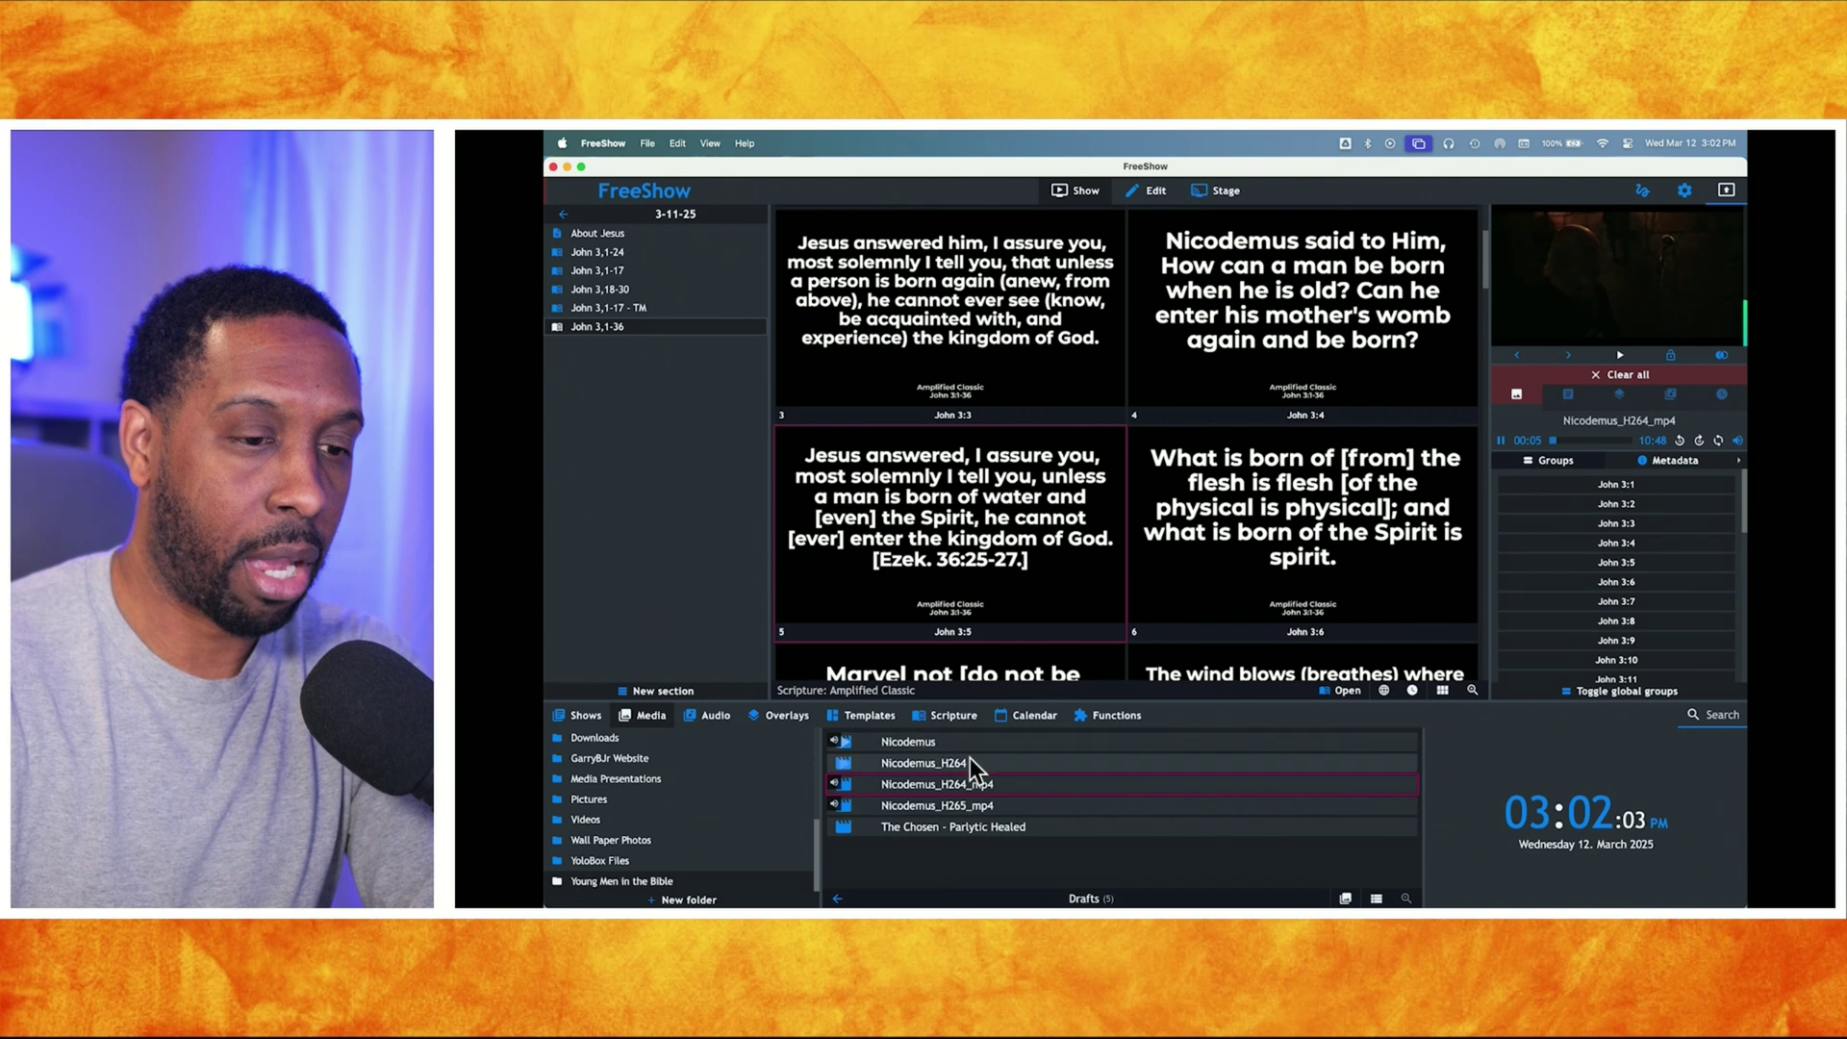
left_click(1518, 395)
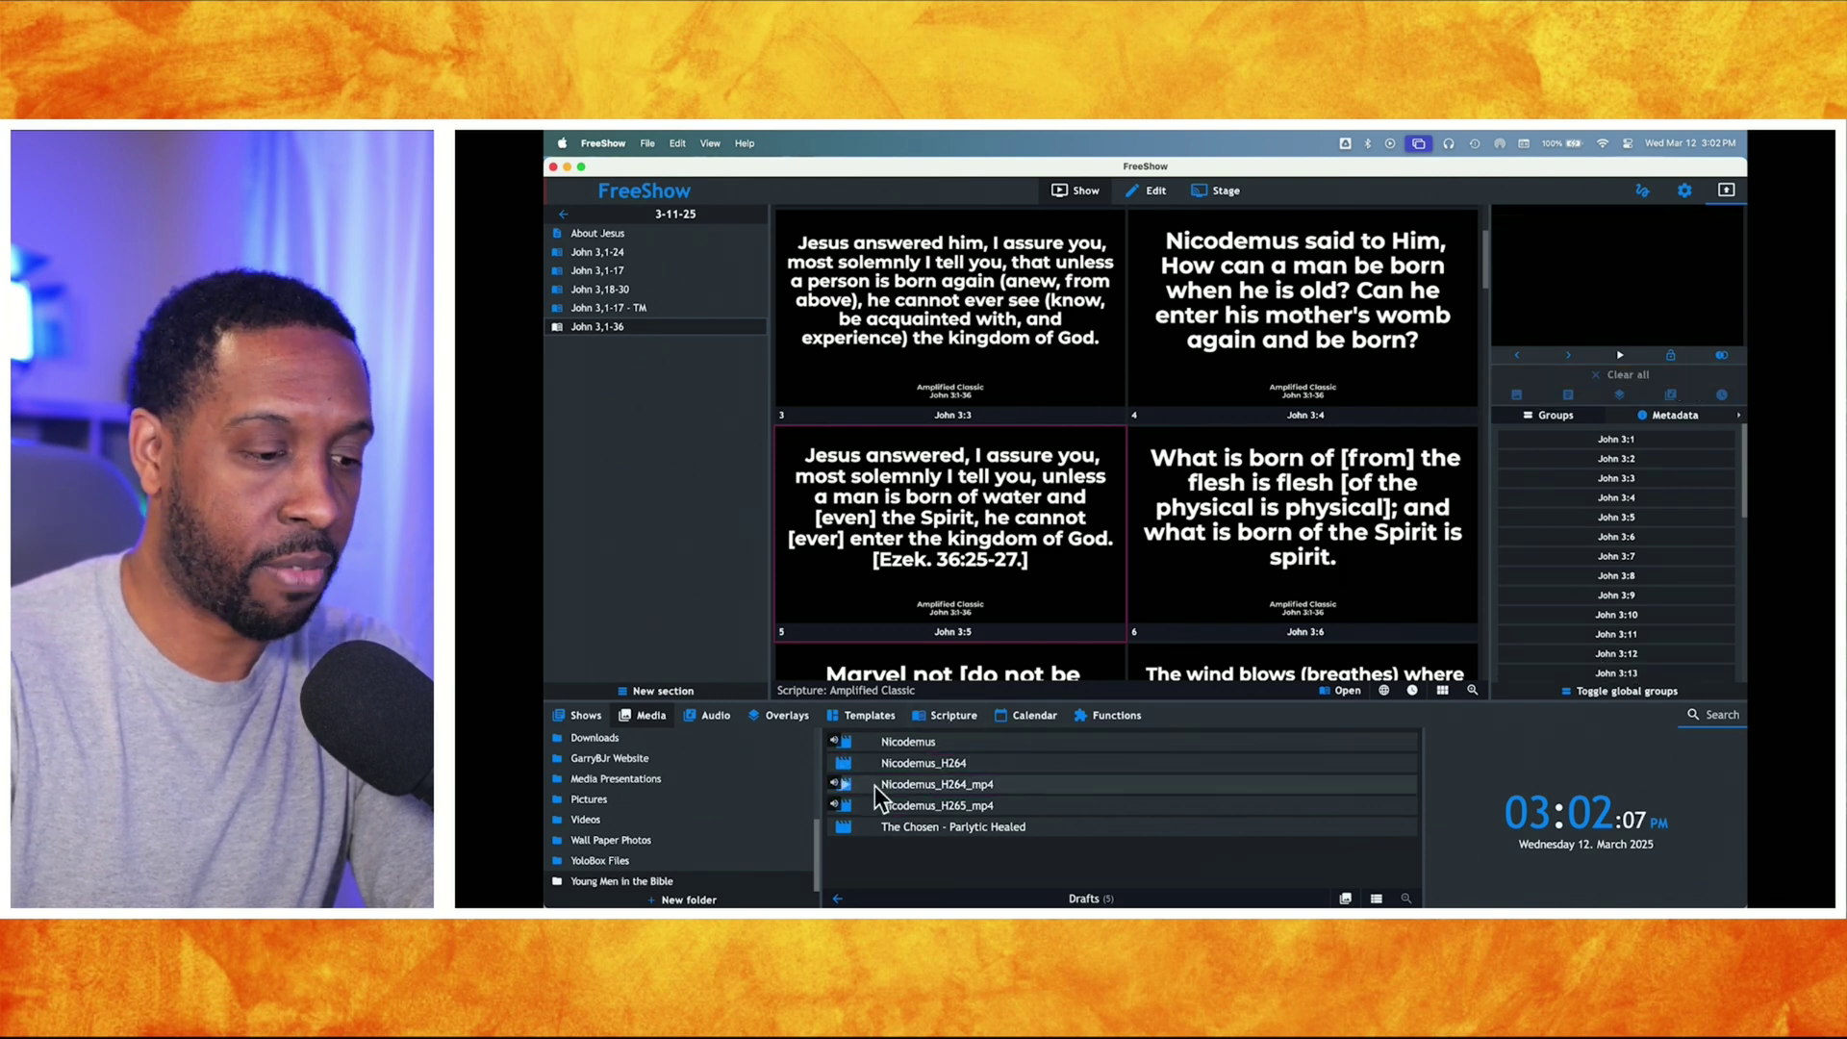
- Set the media type of the Nicodemus_H264_mp4 video to Background and return to the show
right_click(874, 787)
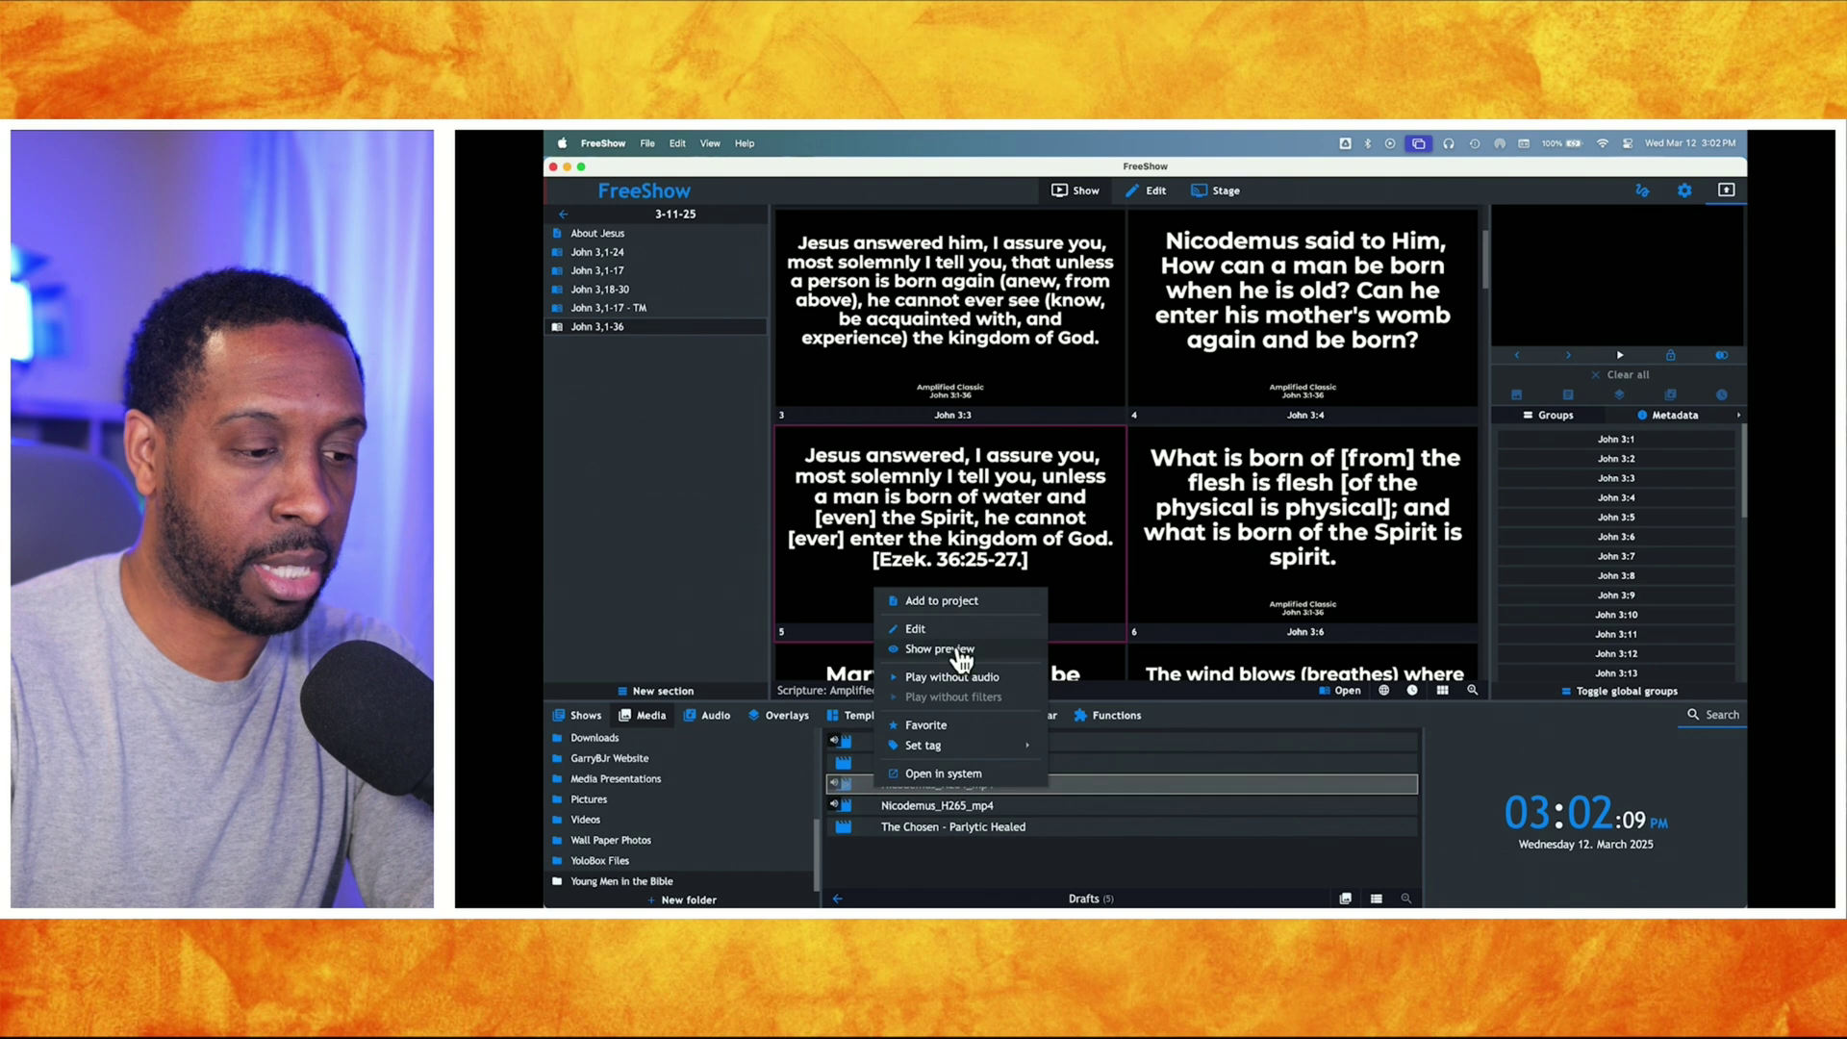
left_click(939, 630)
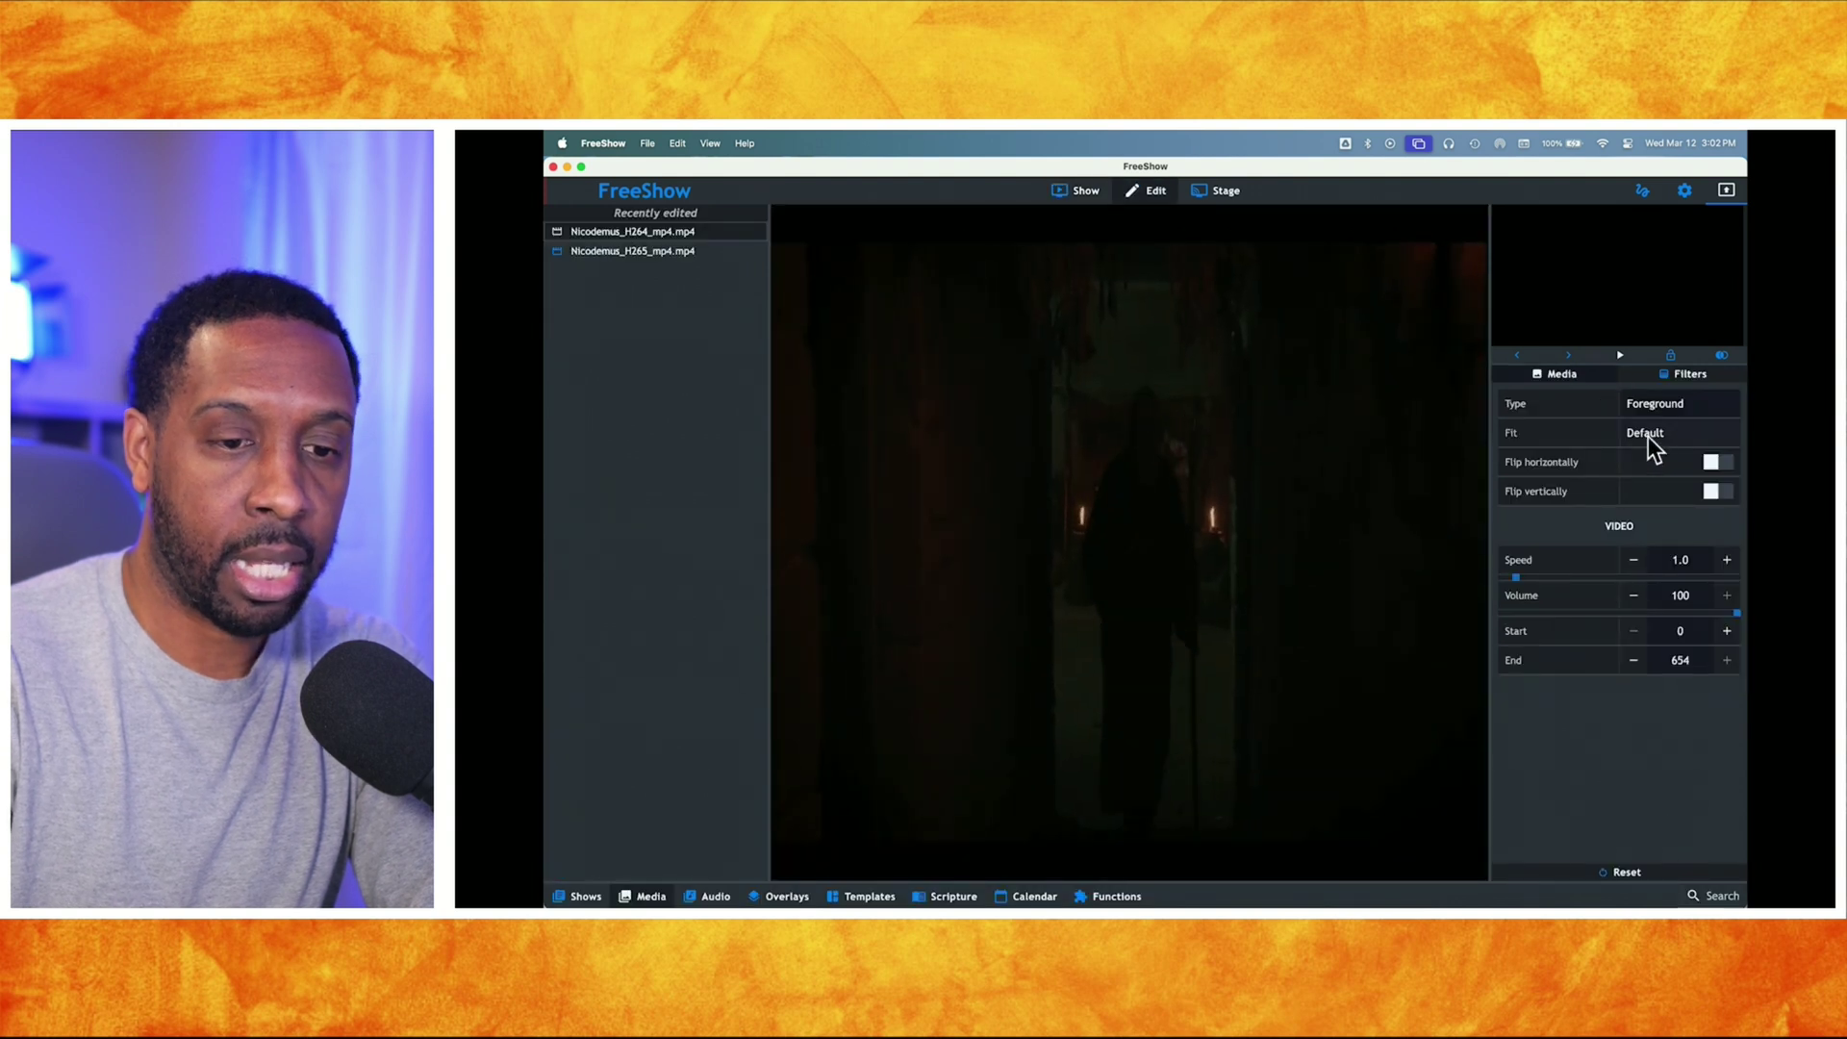
left_click(1654, 400)
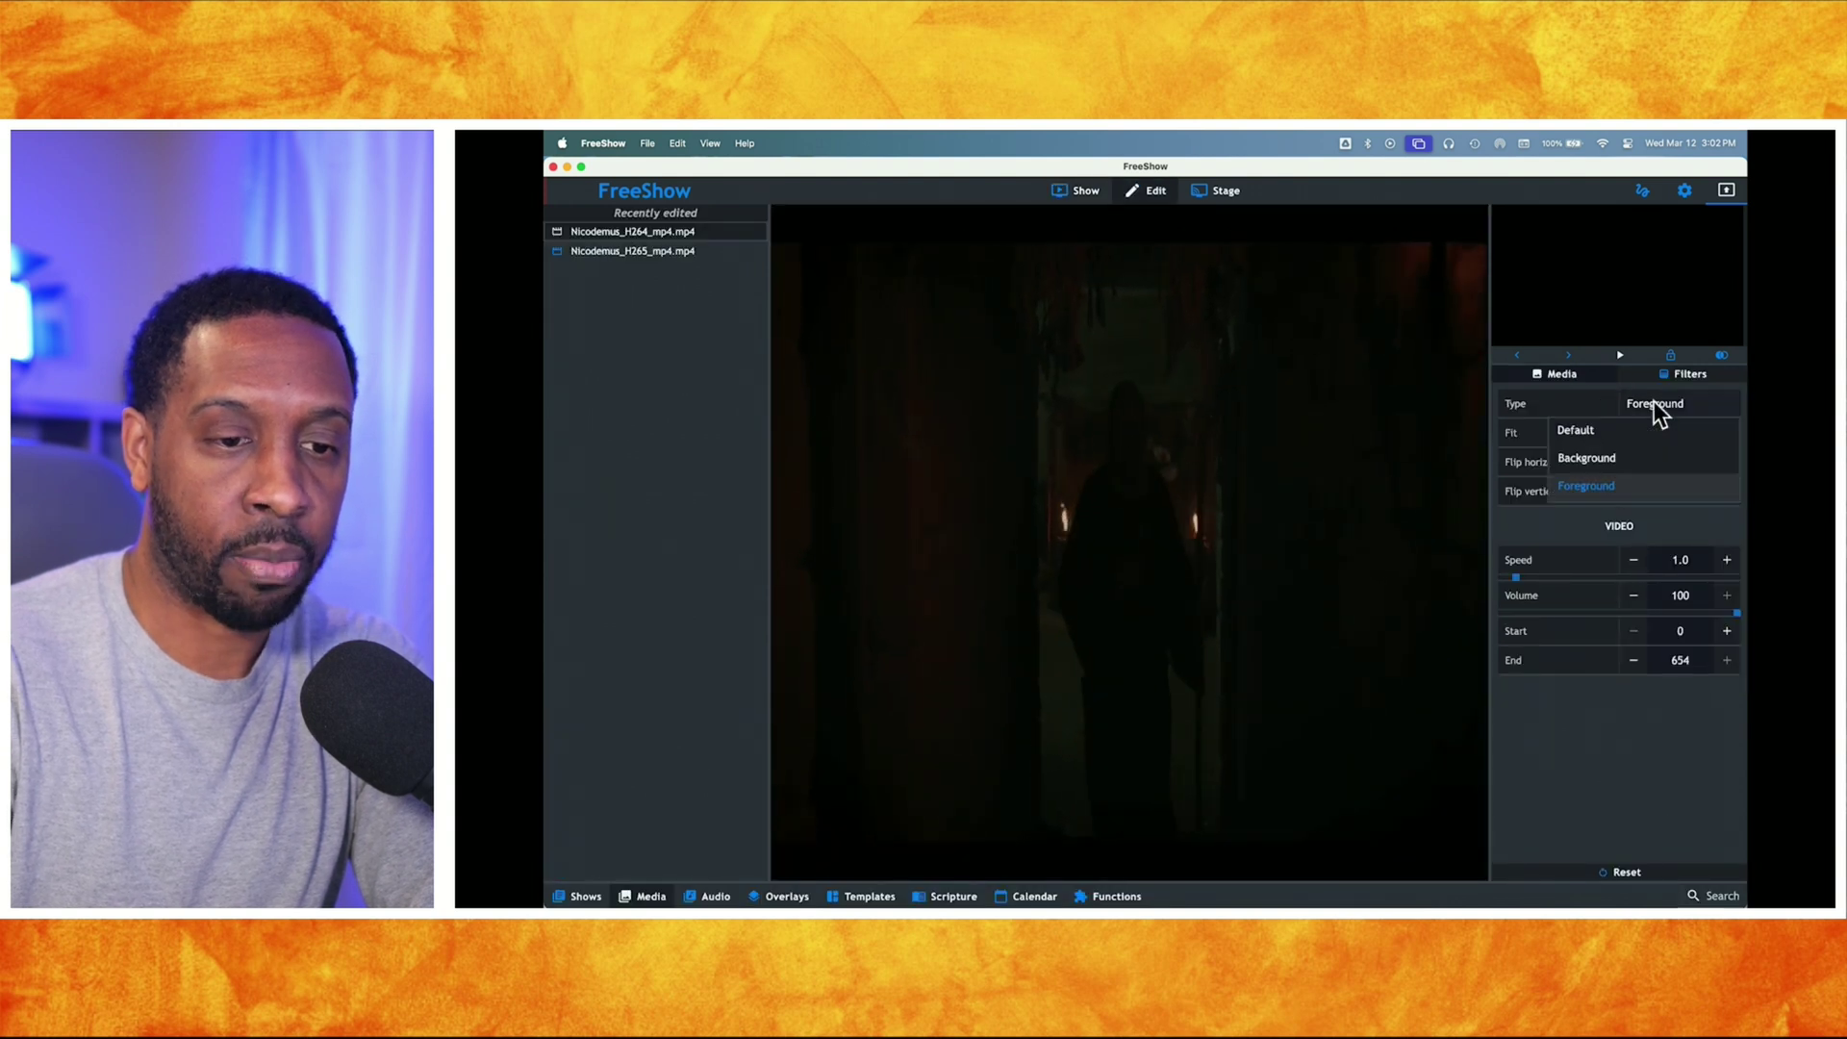
left_click(1596, 453)
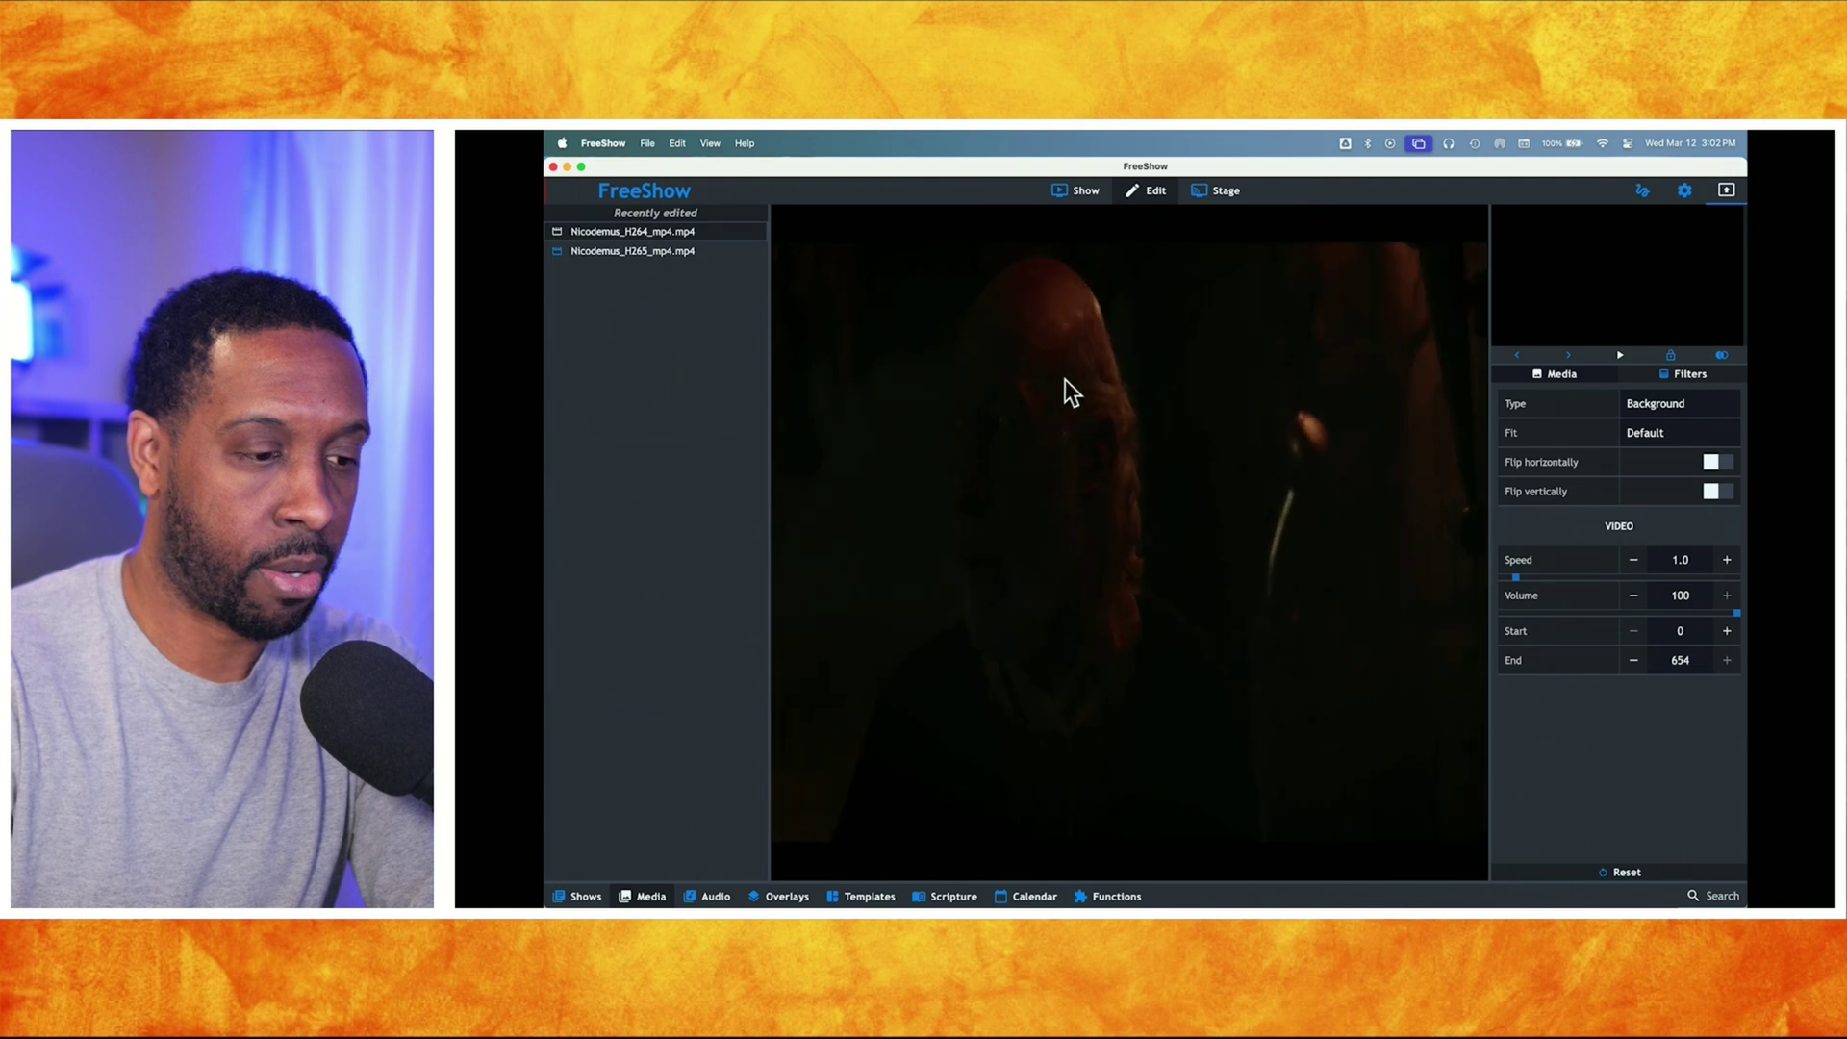
left_click(1076, 190)
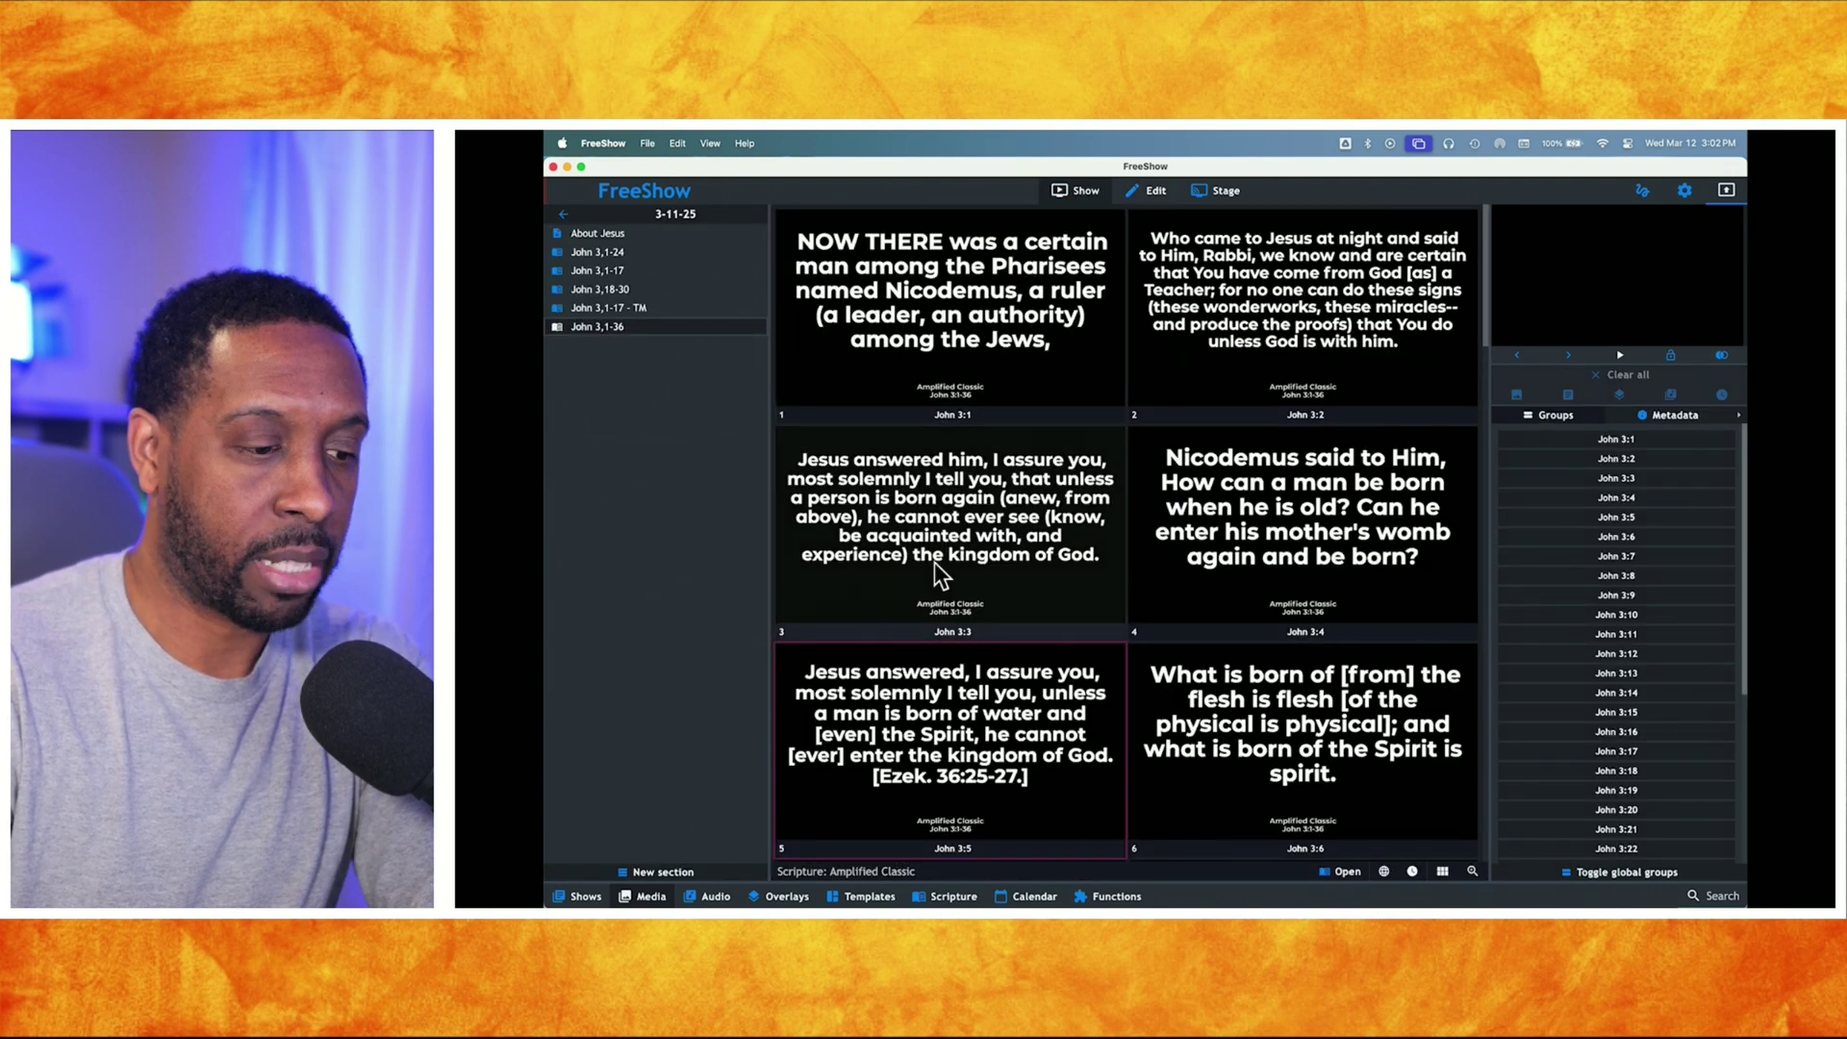
- Output the John 3:2 slide with Nicodemus_H264_mp4 playing behind it, and enlarge the output preview
left_click(652, 896)
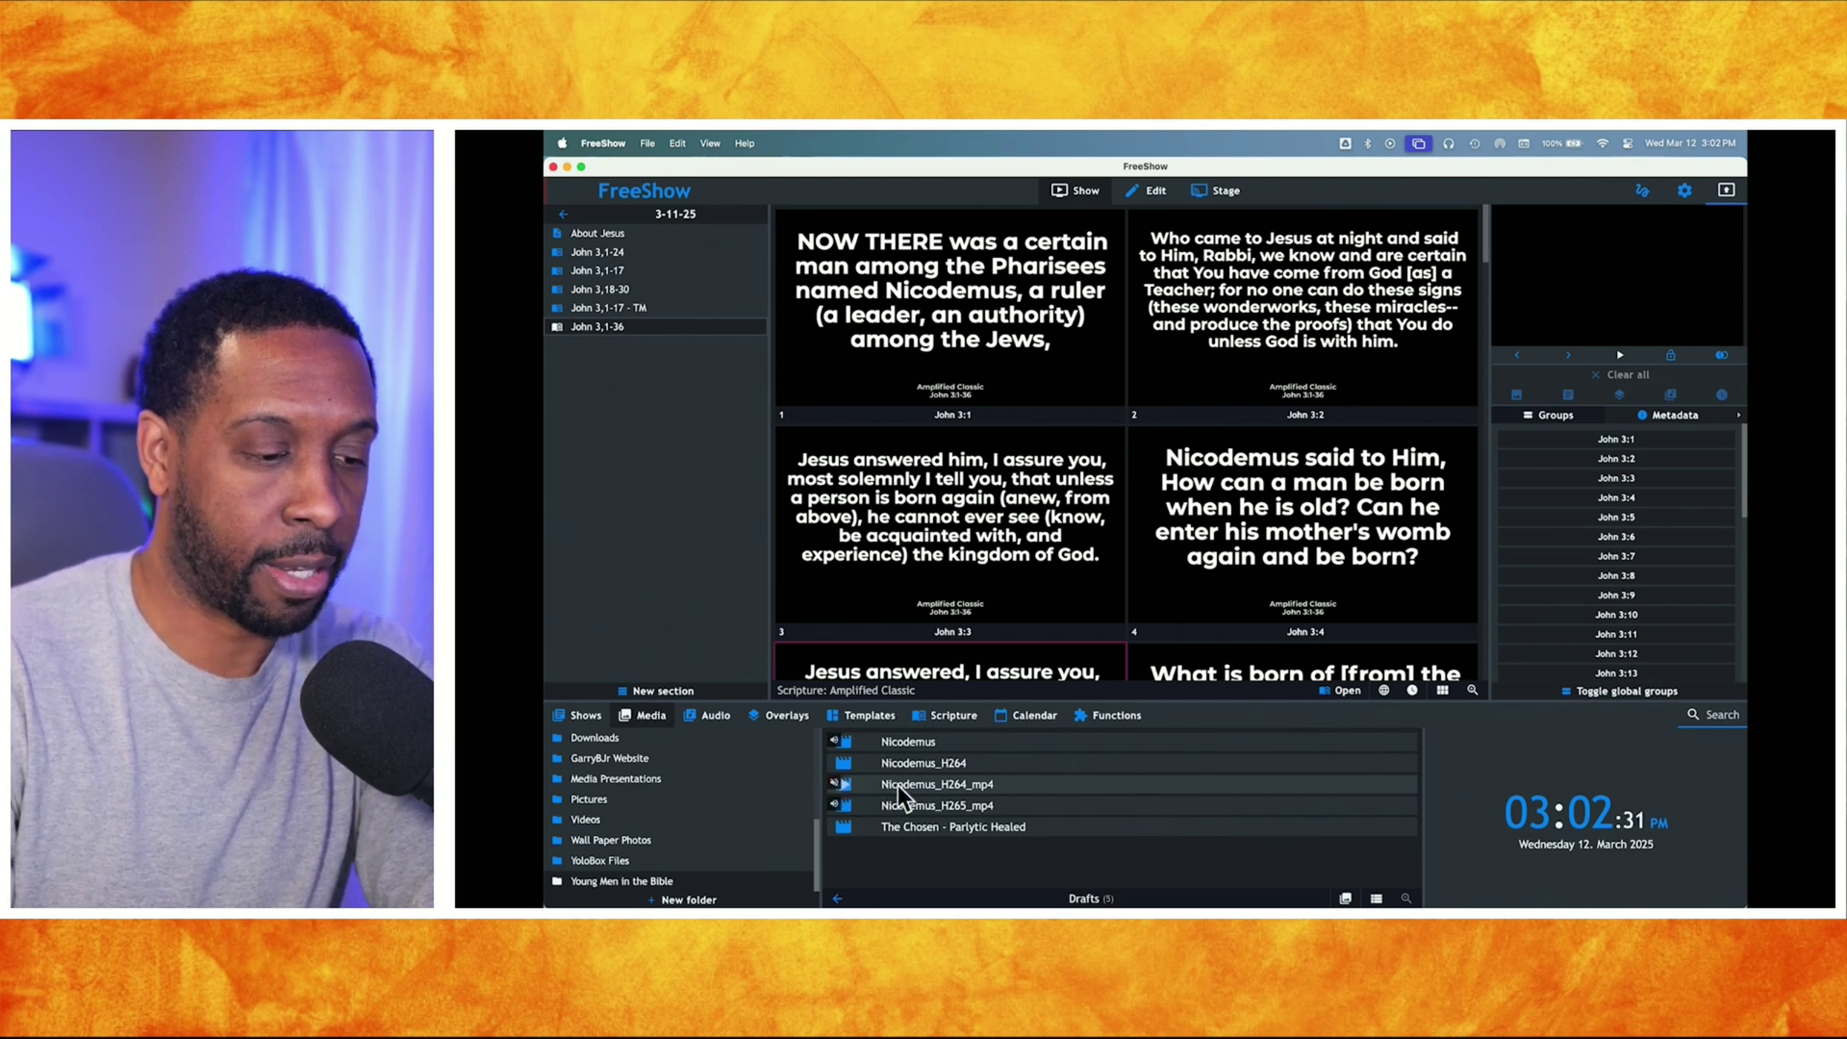
left_click(1226, 358)
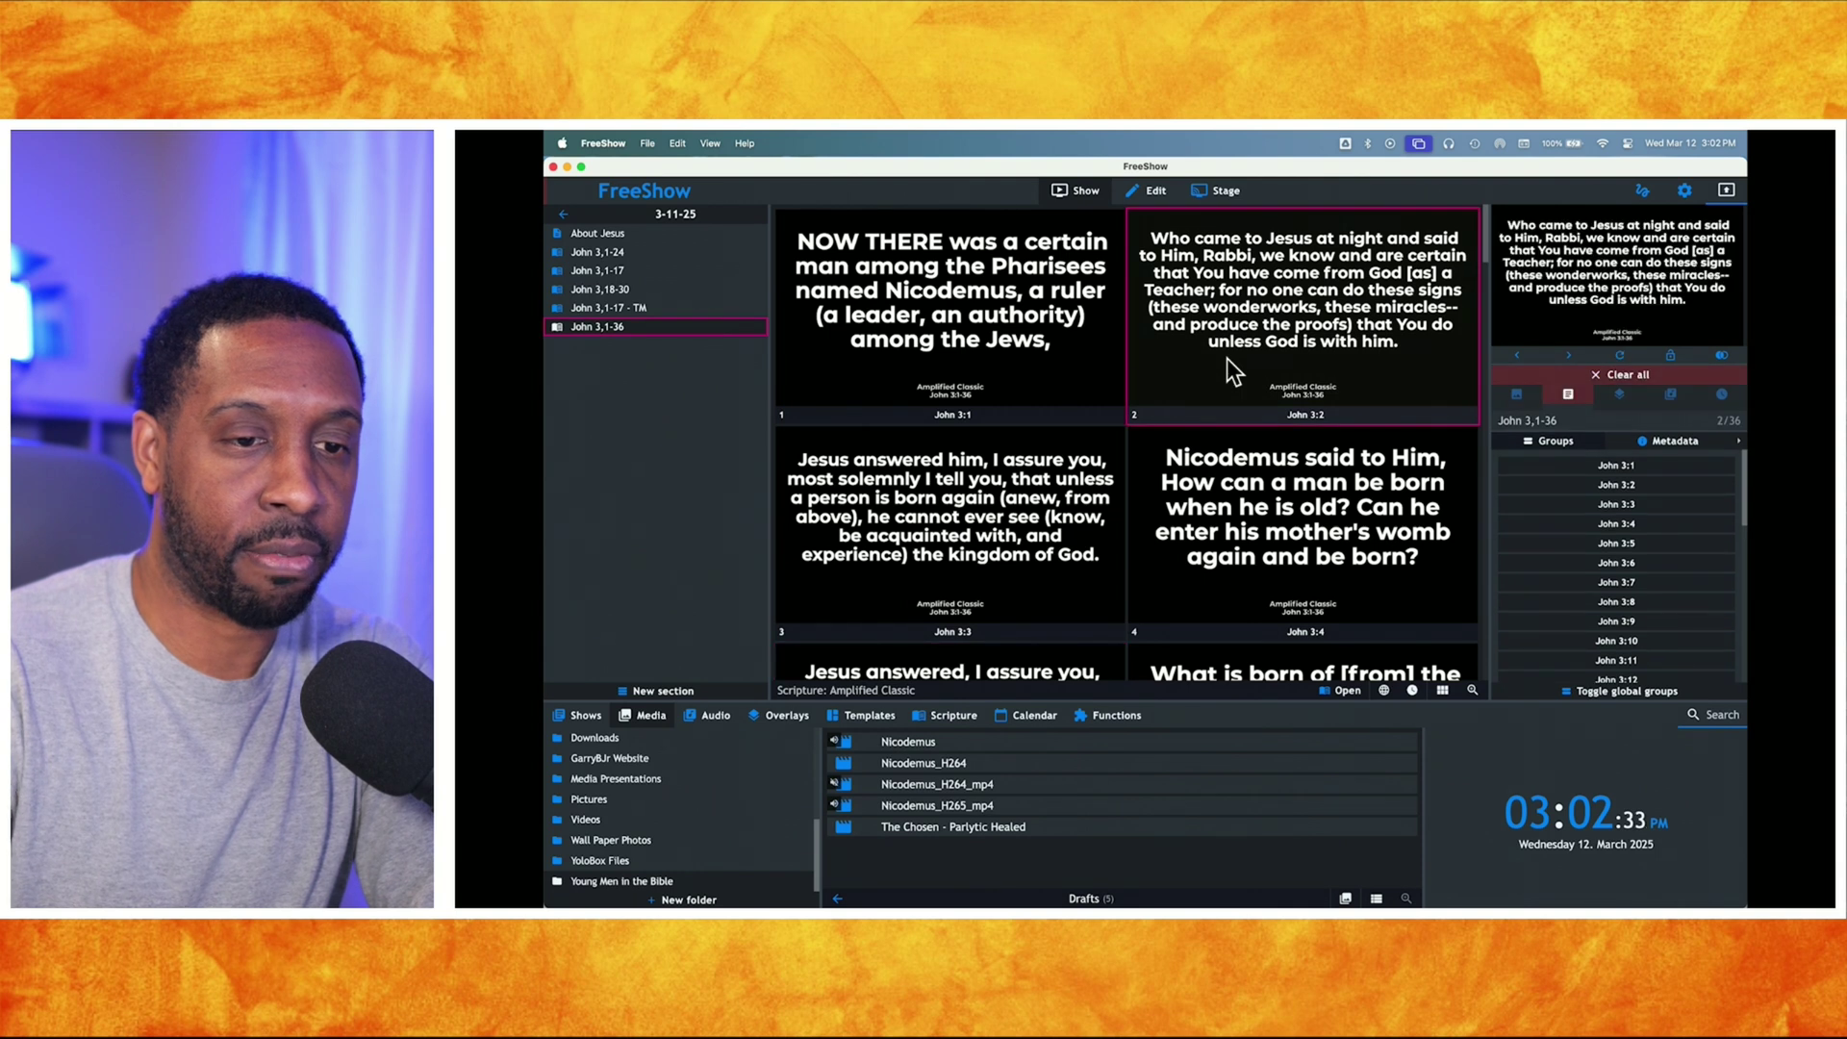
left_click(897, 782)
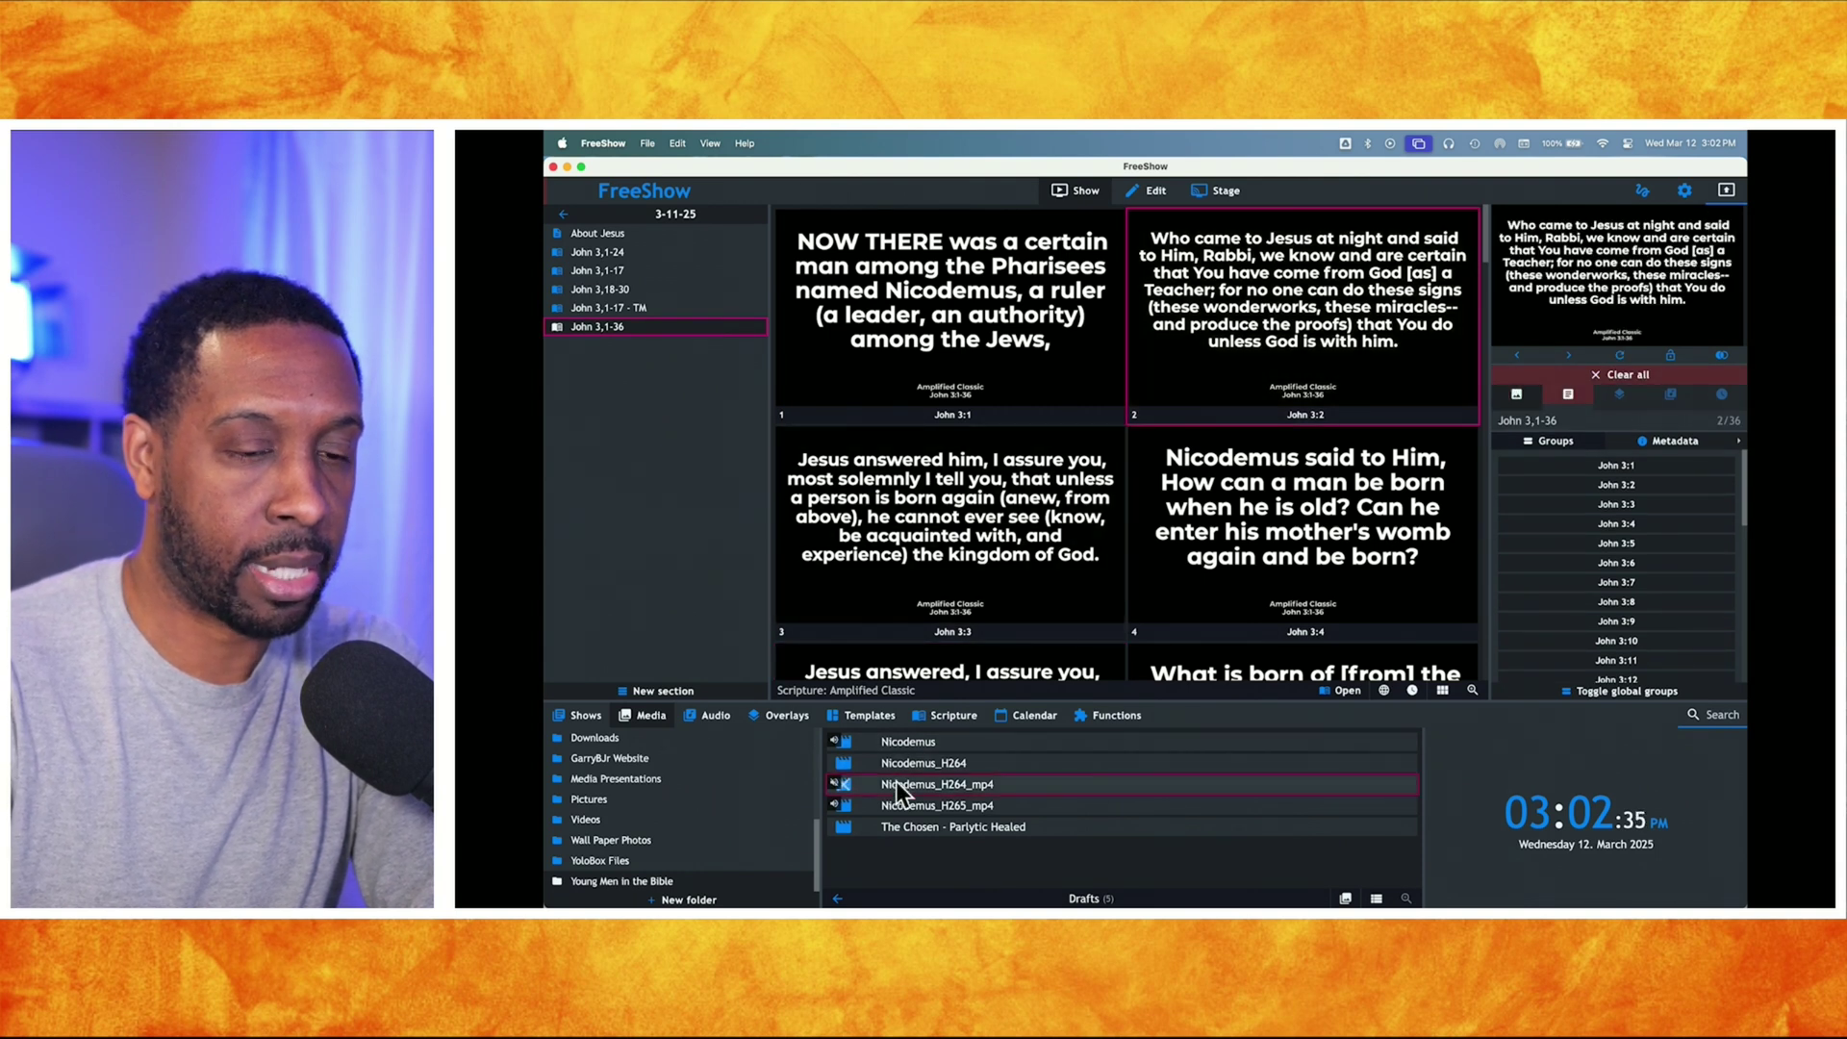
double_click(1645, 310)
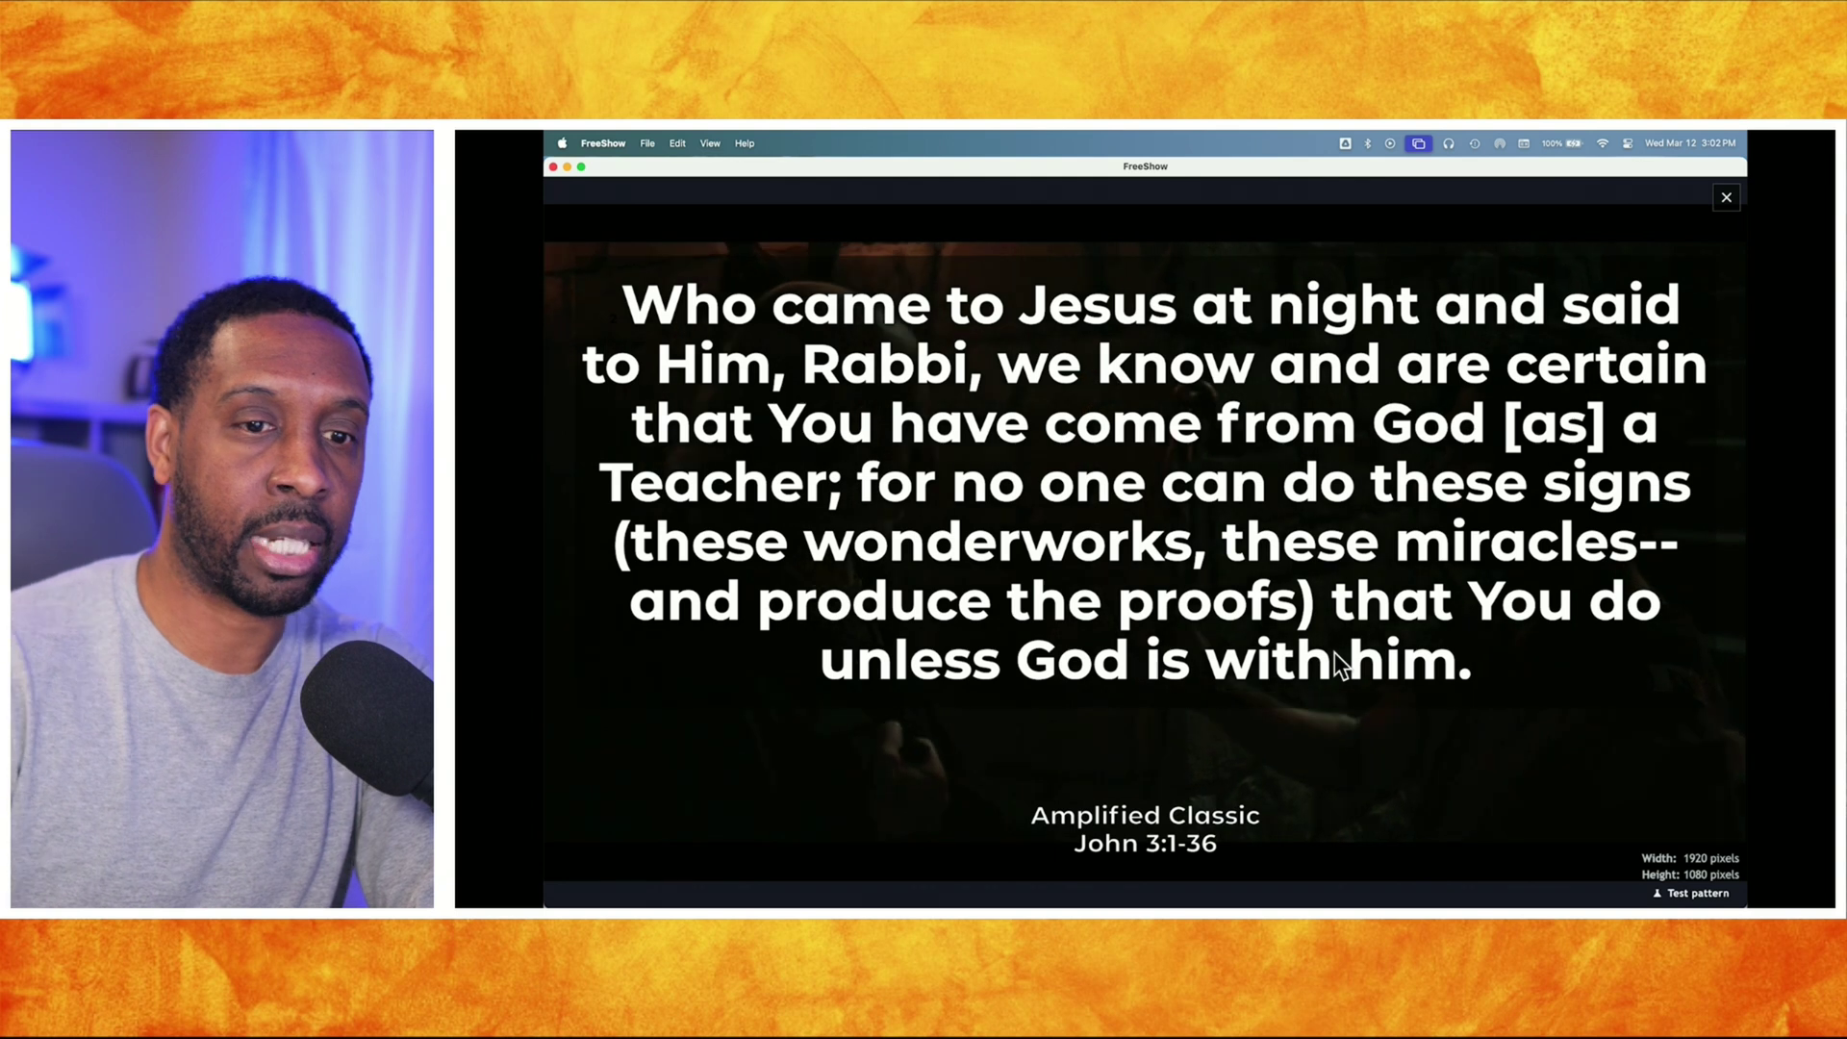
- Set the media type of the Nicodemus_H264_mp4 video to Foreground and return to the show
left_click(1726, 198)
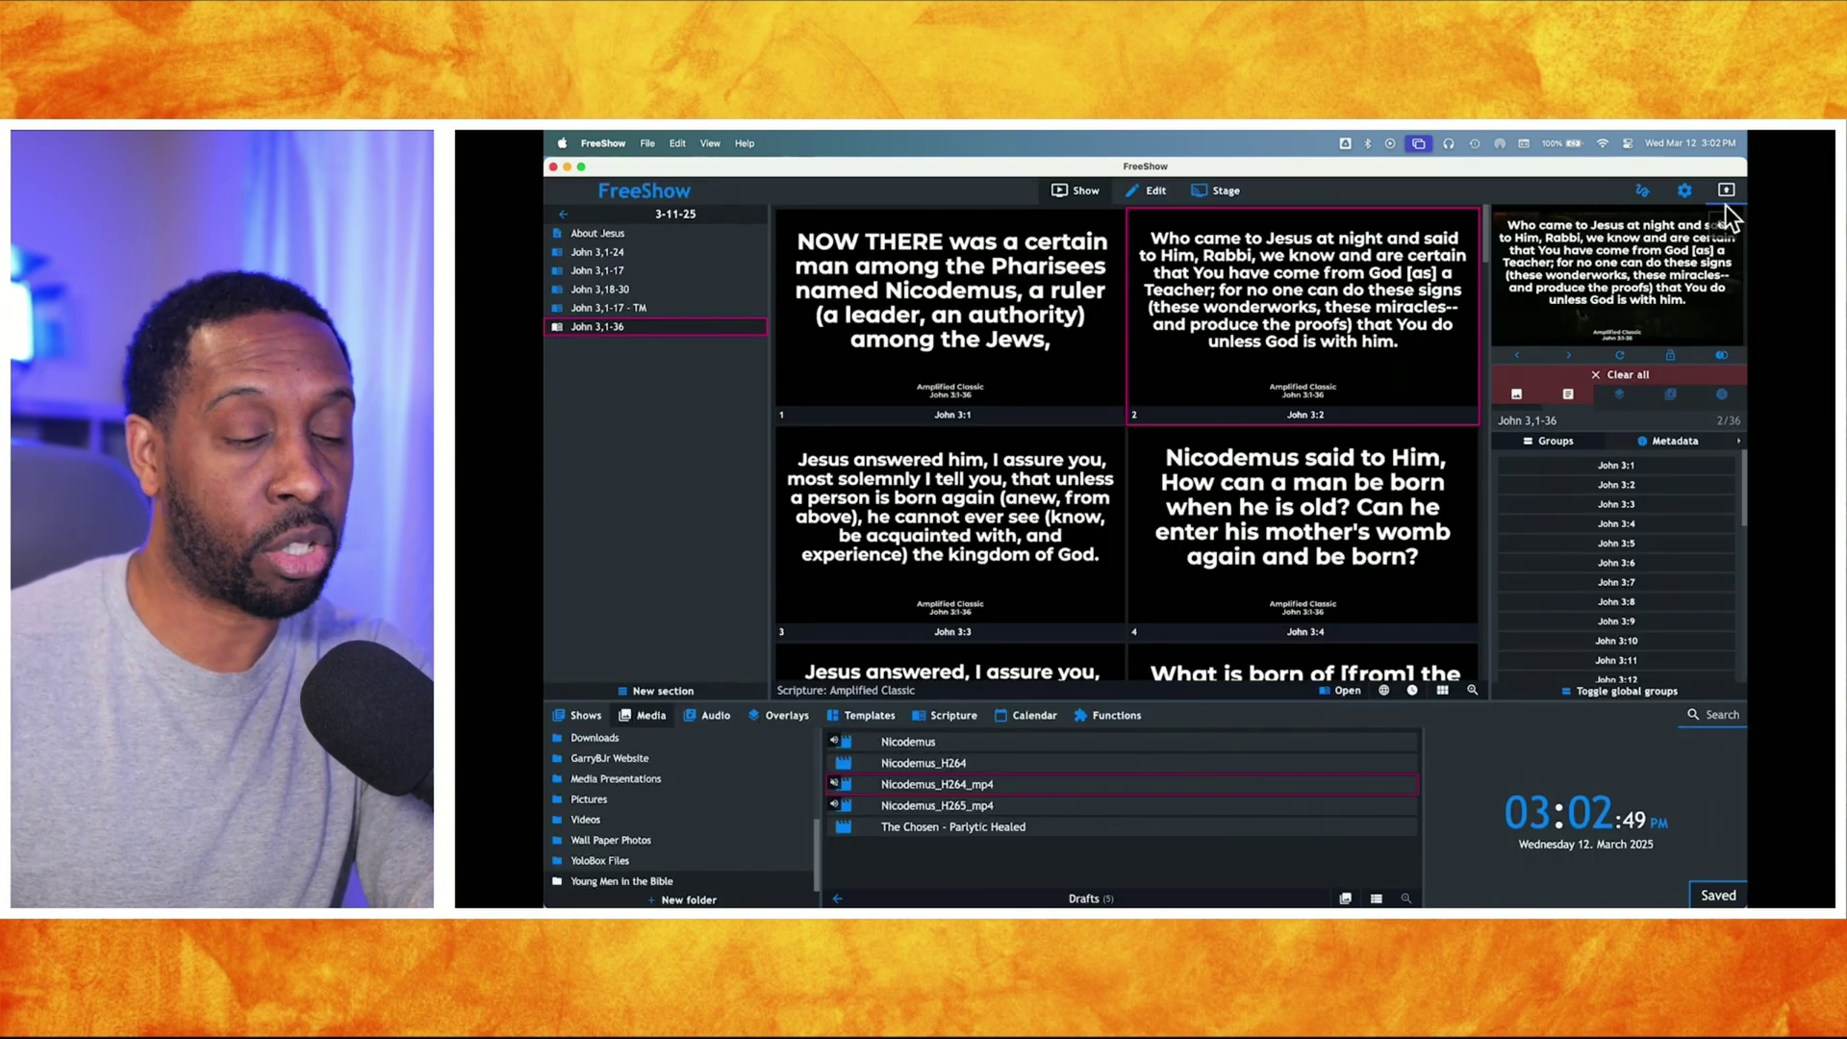
right_click(879, 783)
left_click(926, 623)
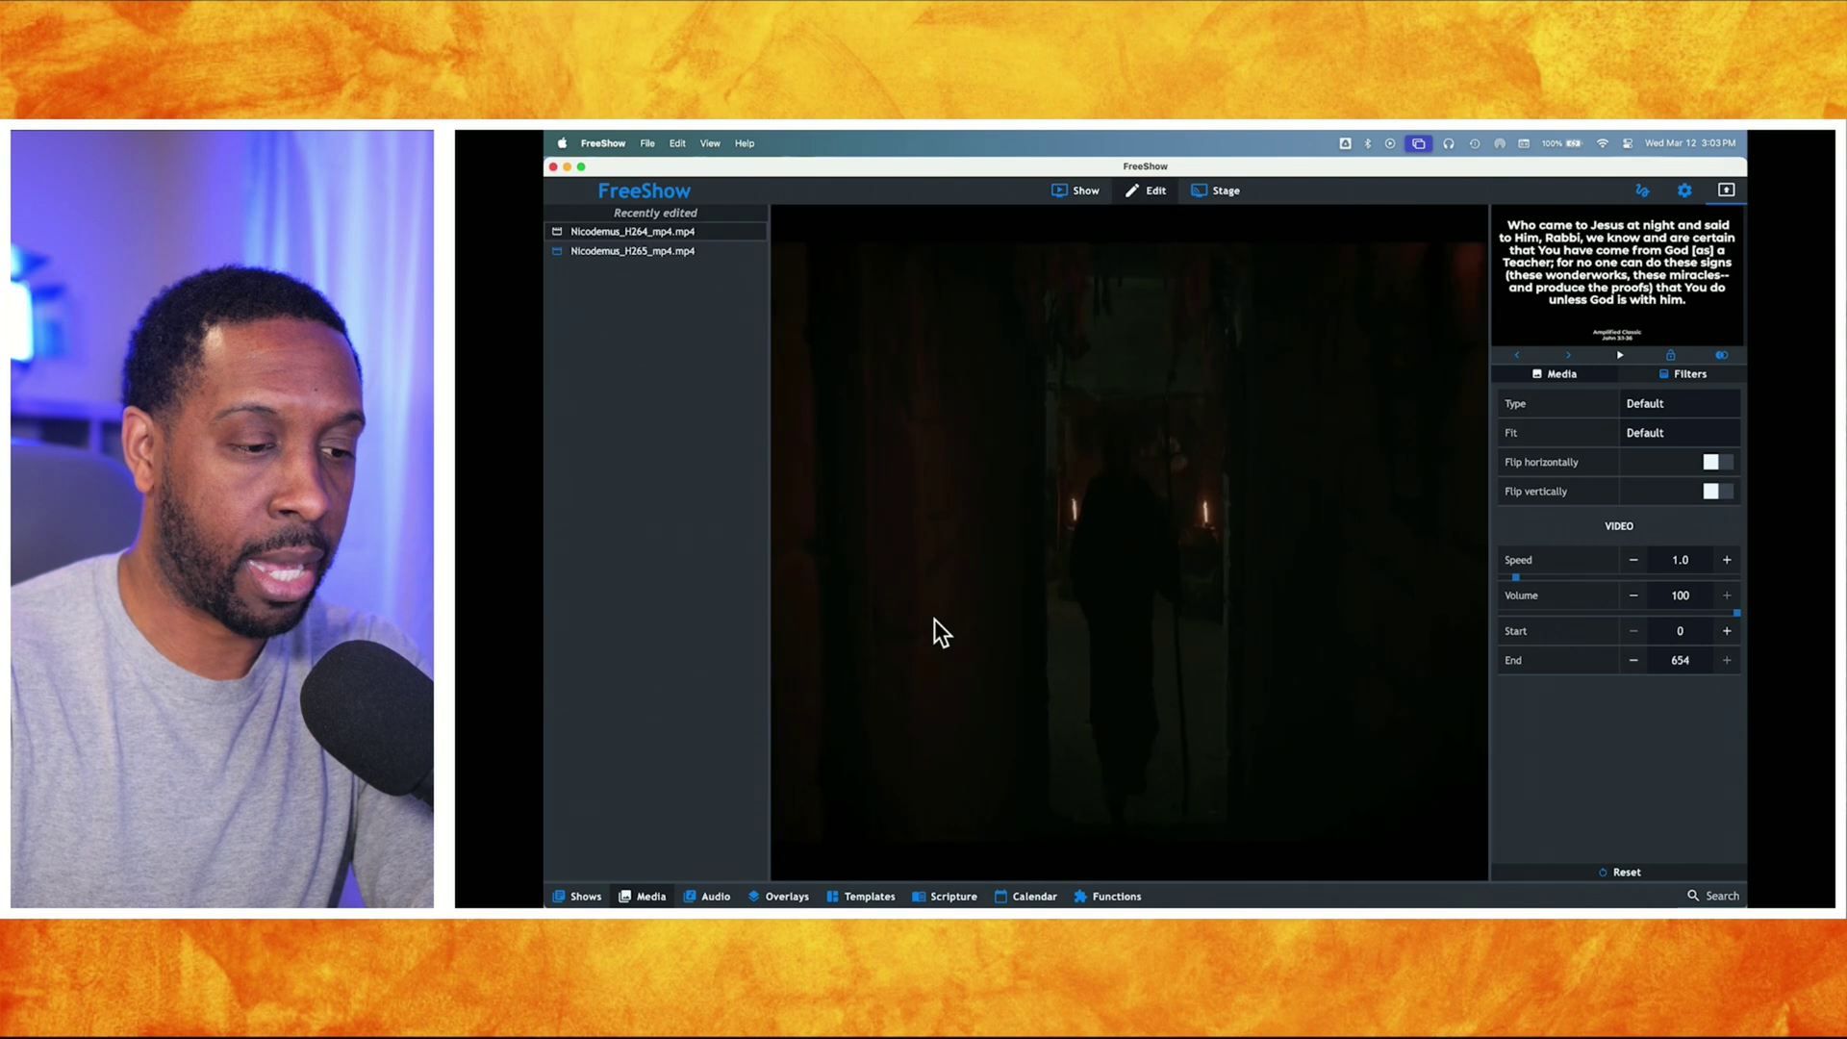
left_click(1645, 433)
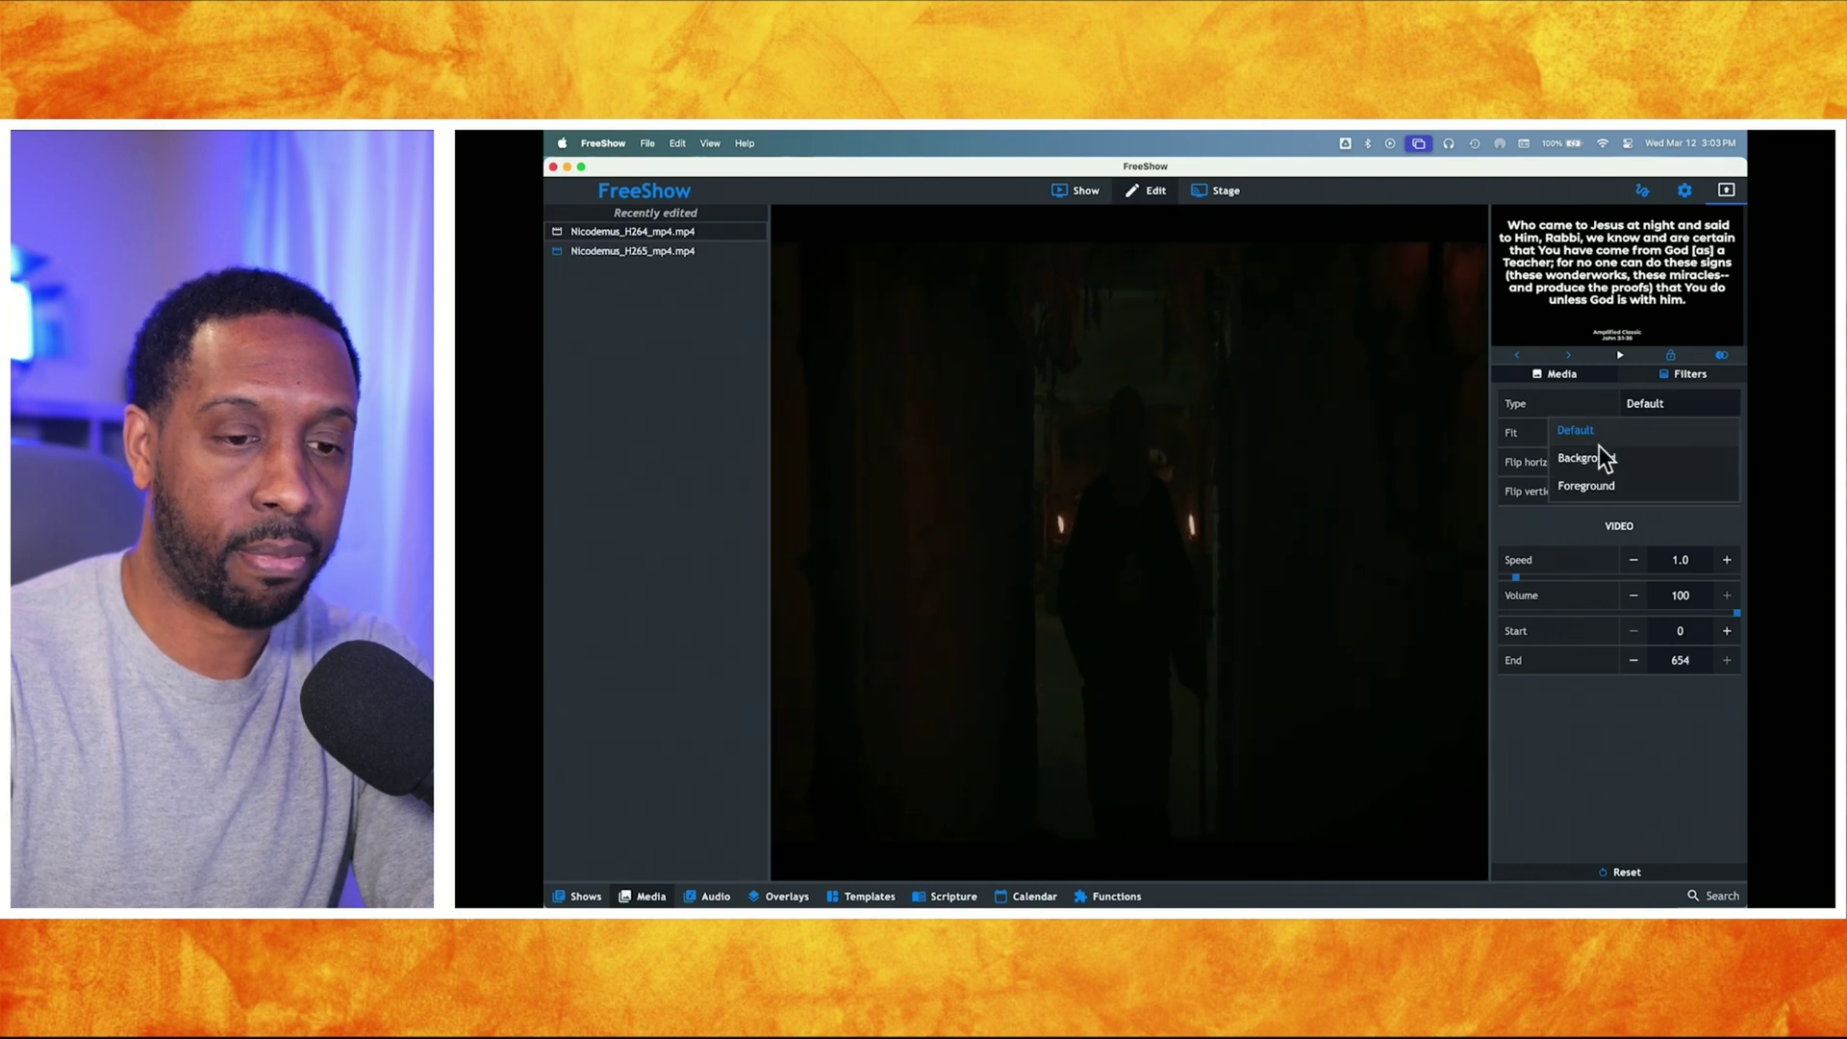
left_click(1584, 483)
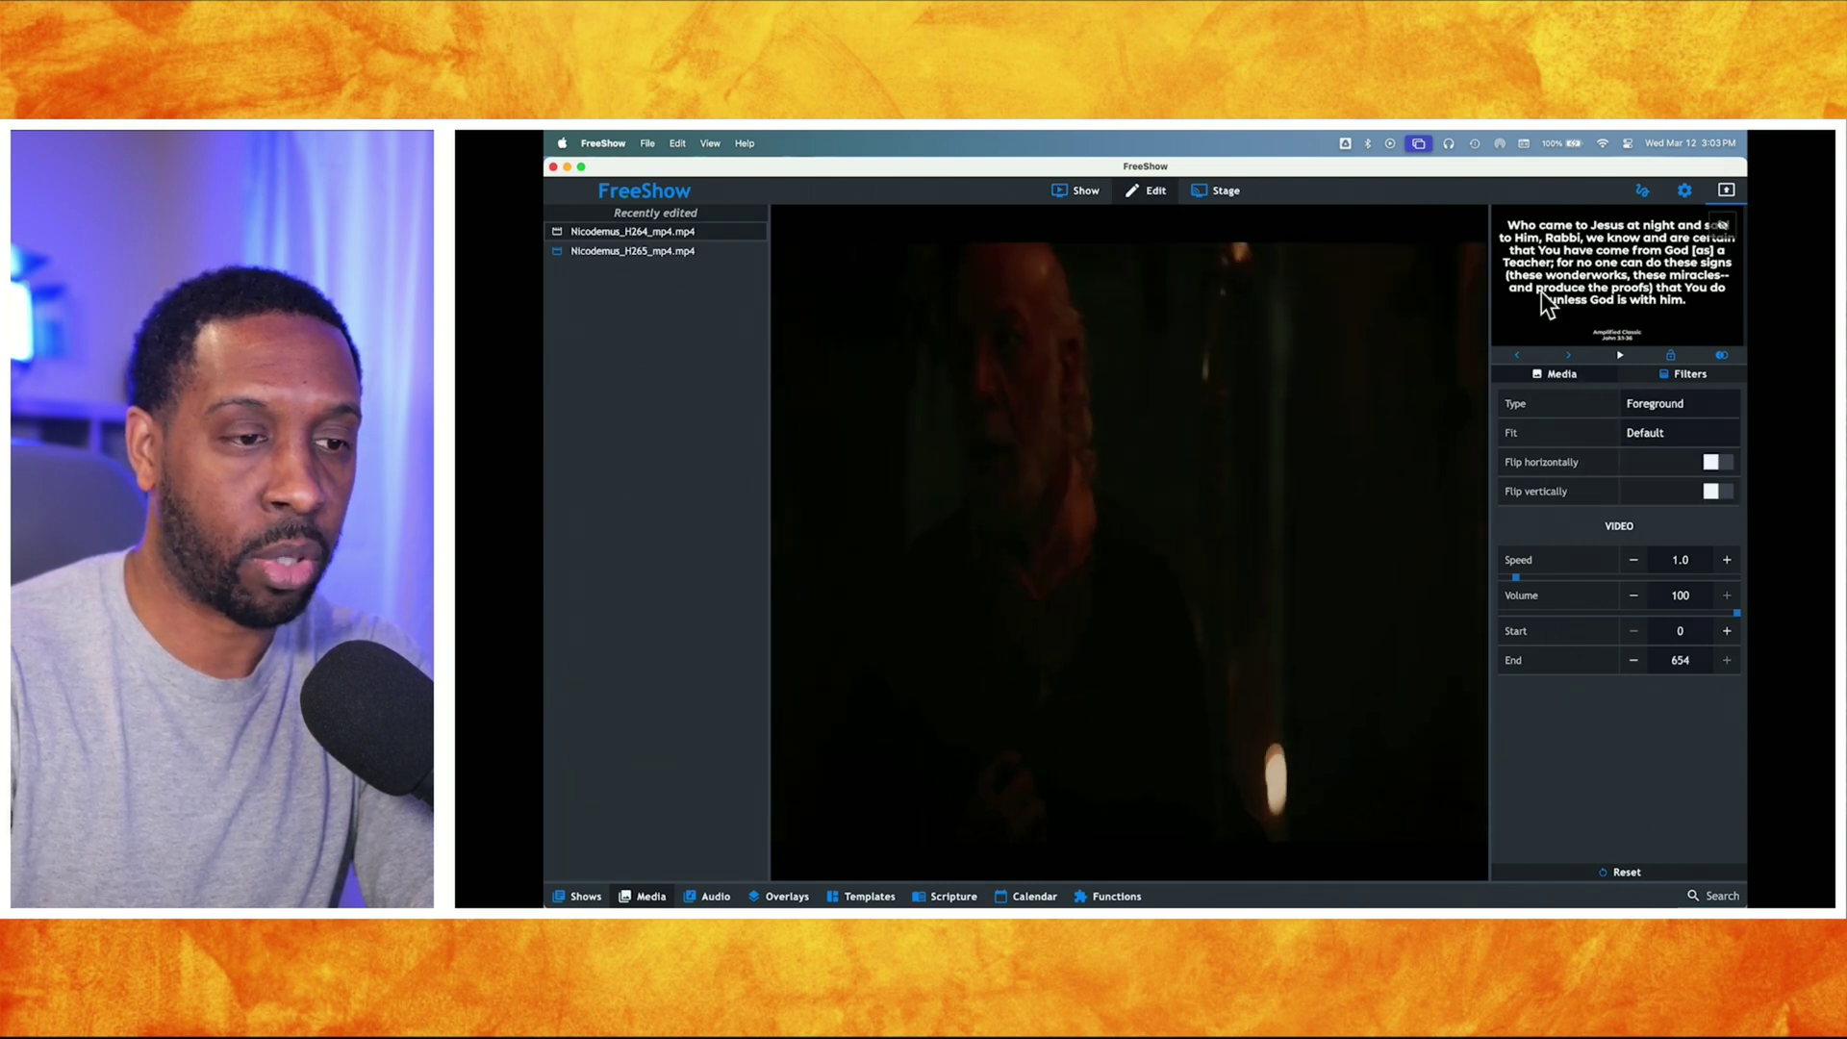
left_click(1072, 193)
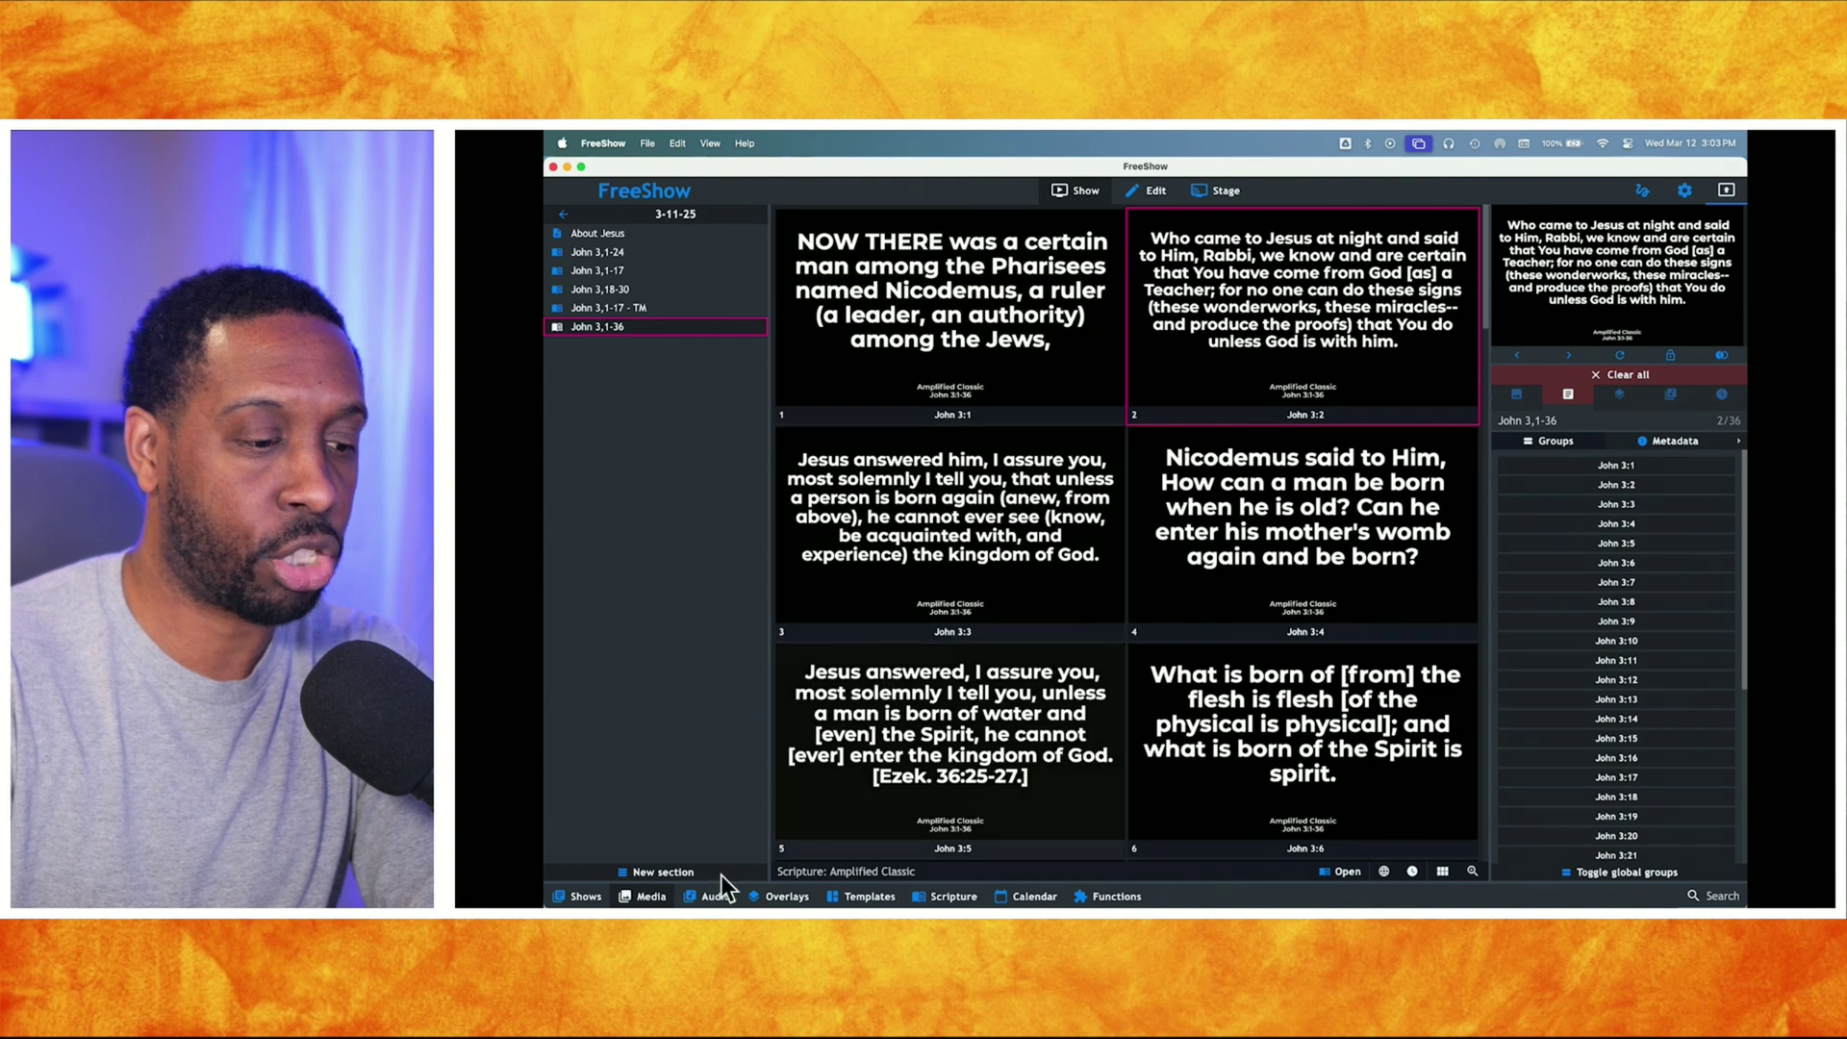
- Play the foreground Nicodemus_H264_mp4 video in the output over the John 3:2 slide, and clear the output
left_click(664, 892)
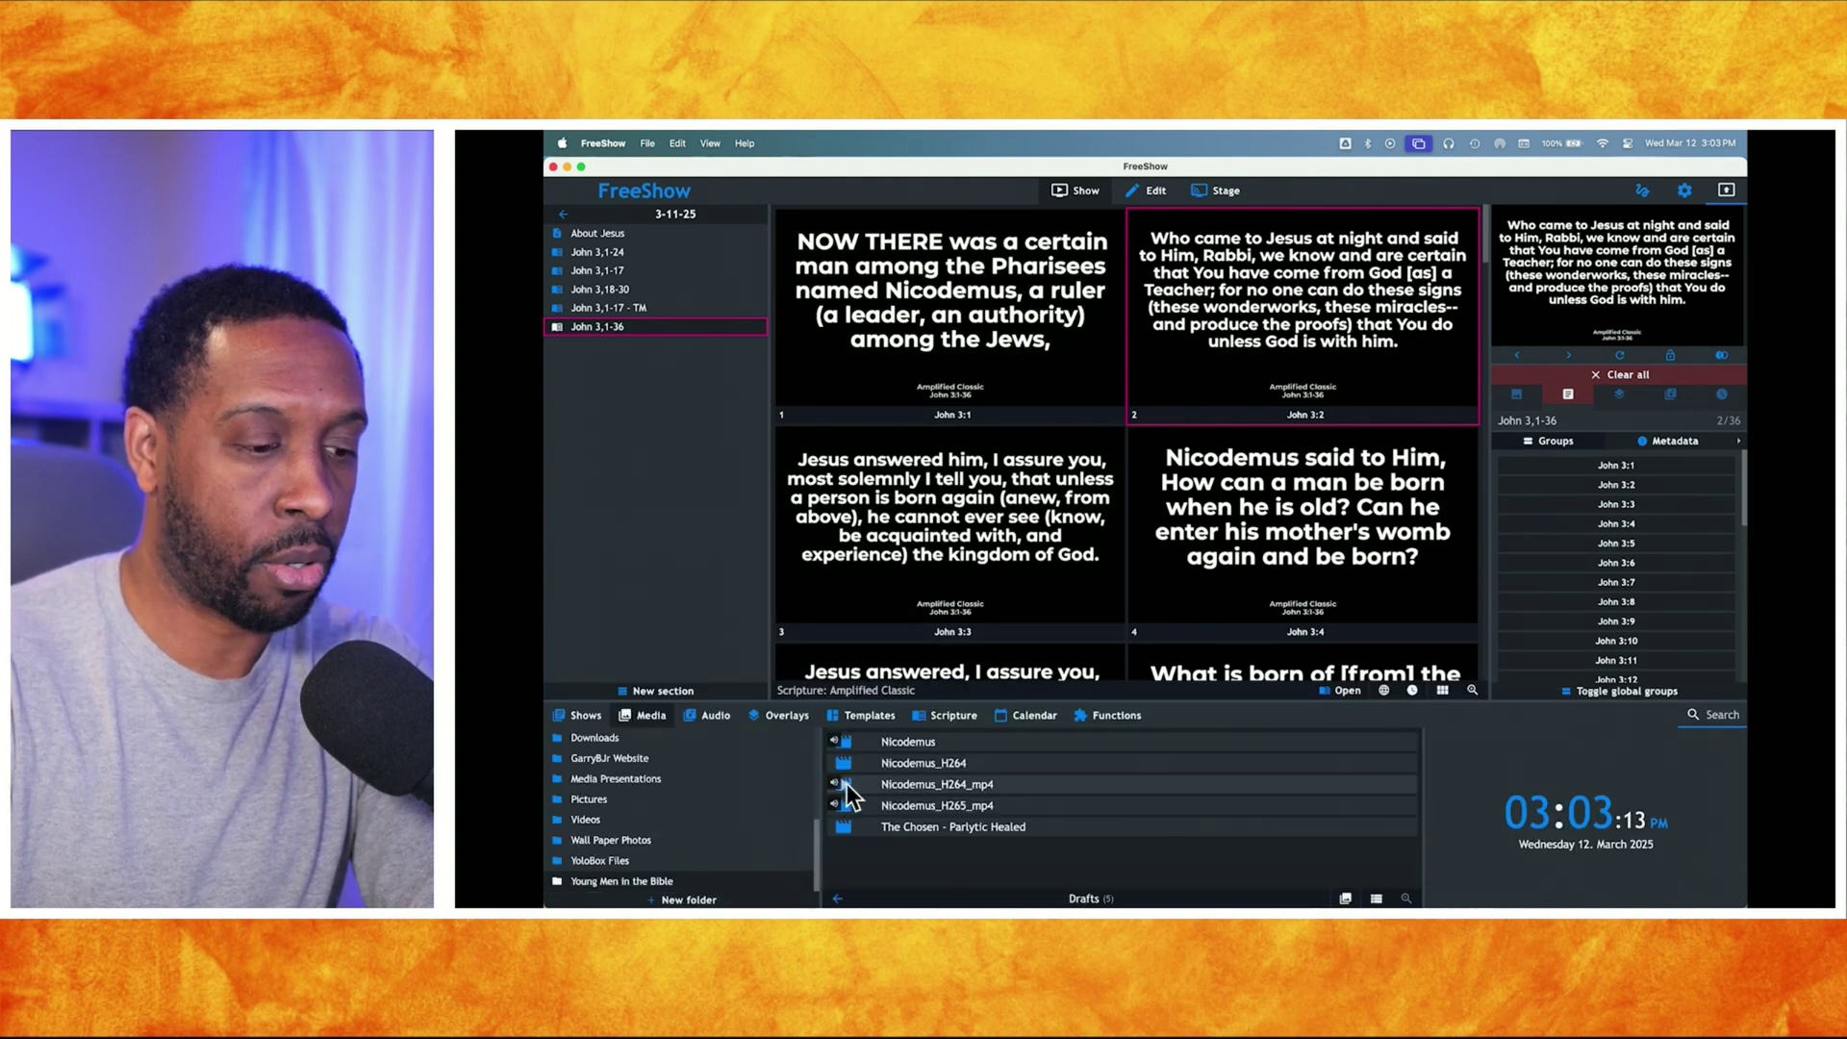
left_click(901, 794)
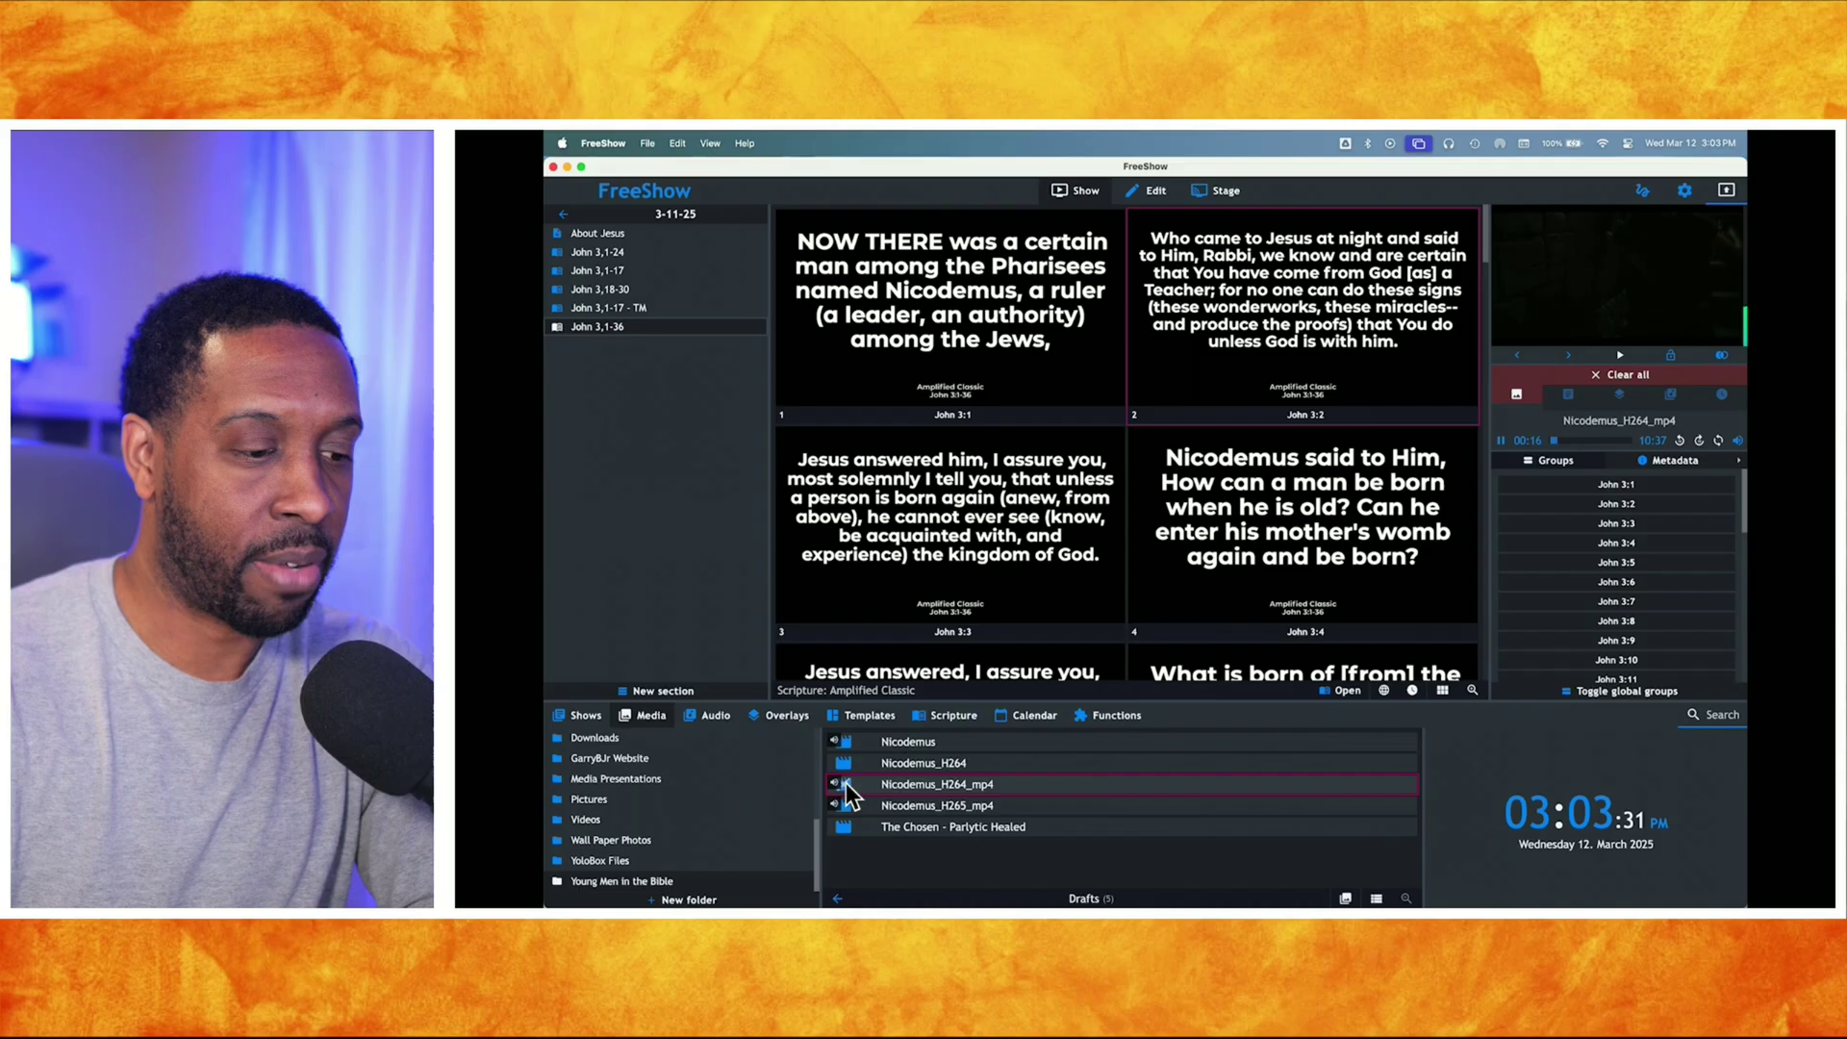
left_click(533, 869)
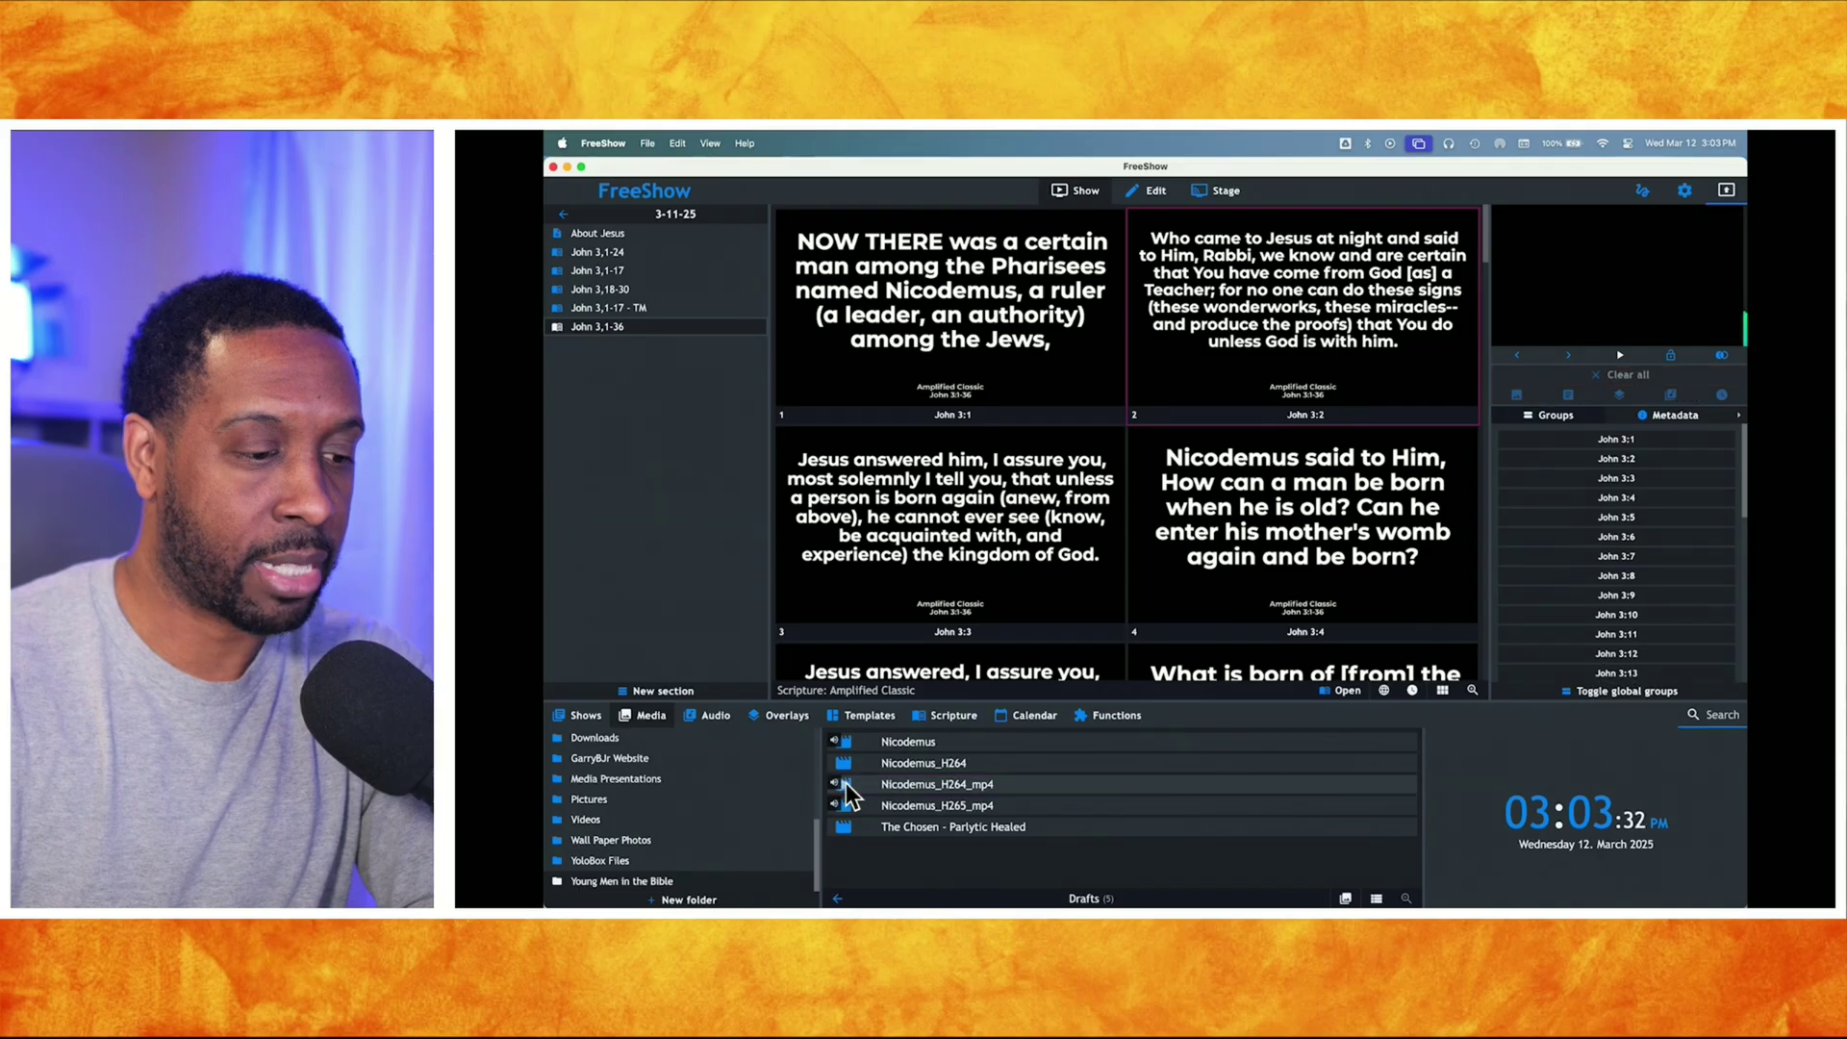
- Display the KETCI Logo overlay in the output and check it in the enlarged preview
left_click(795, 717)
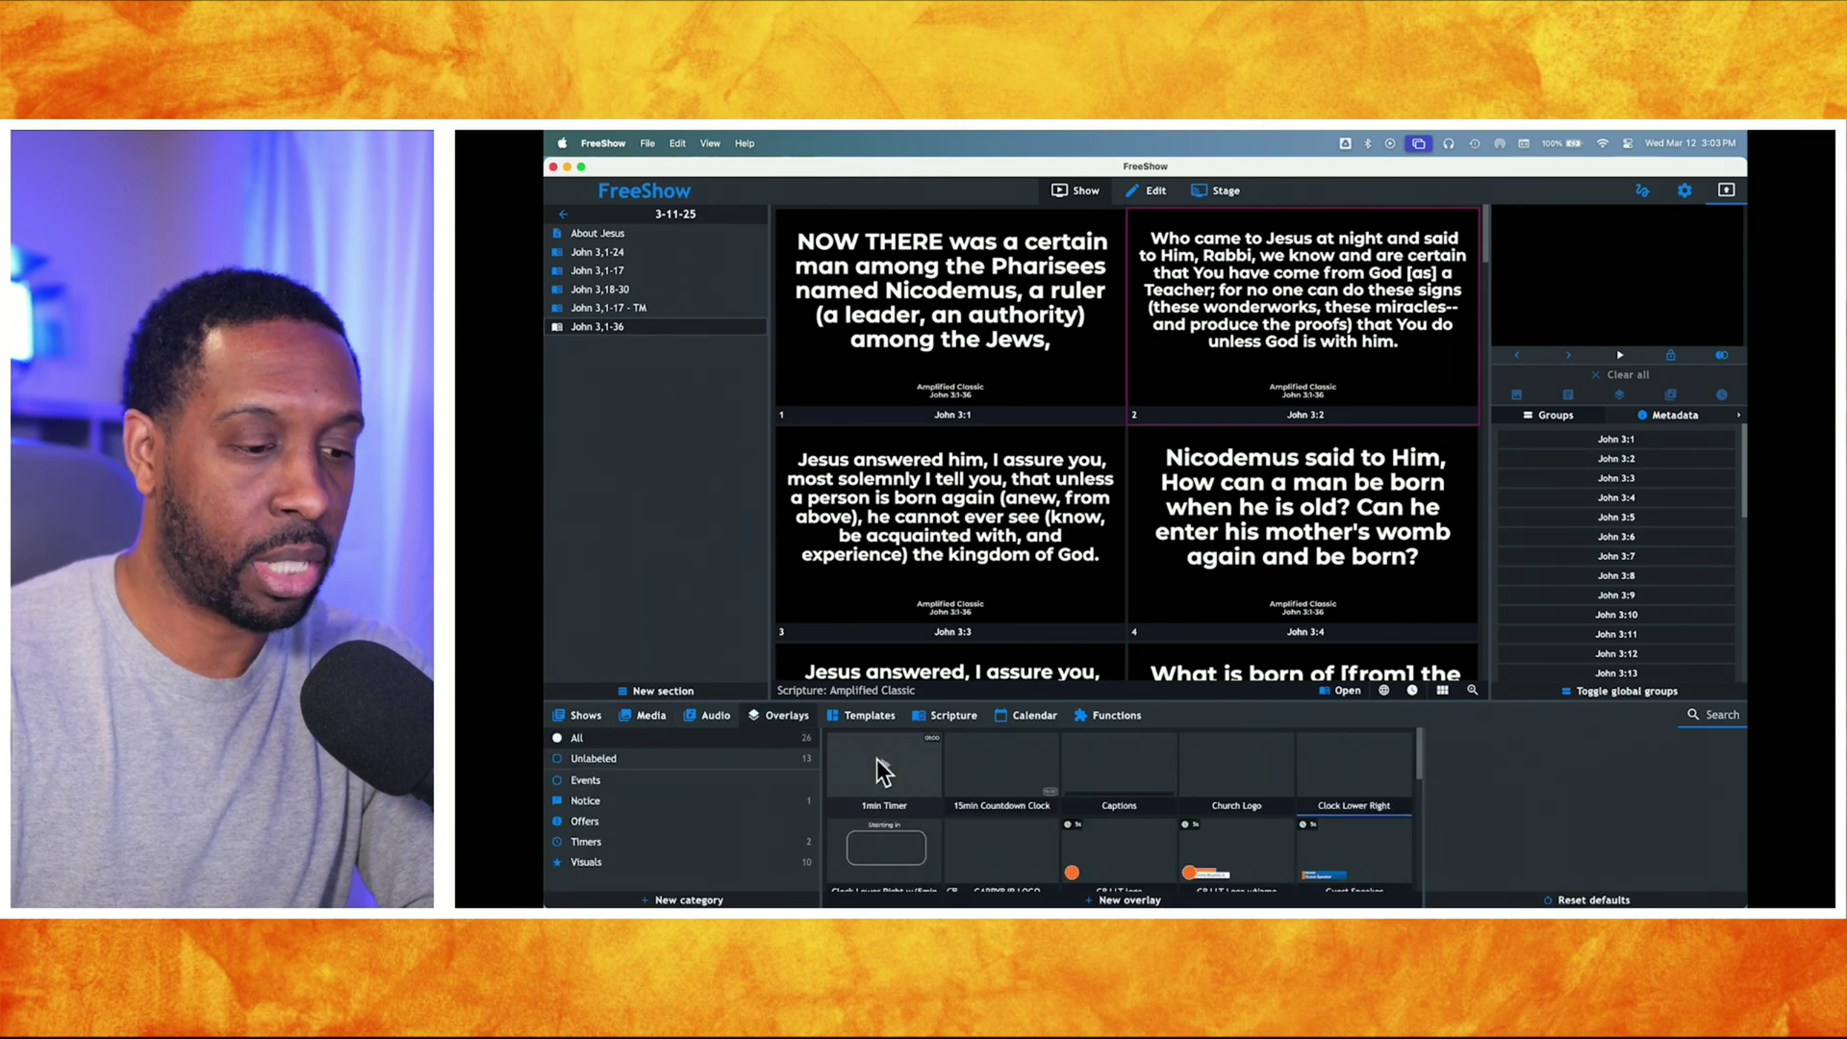
scroll(1071, 800, "down", 5)
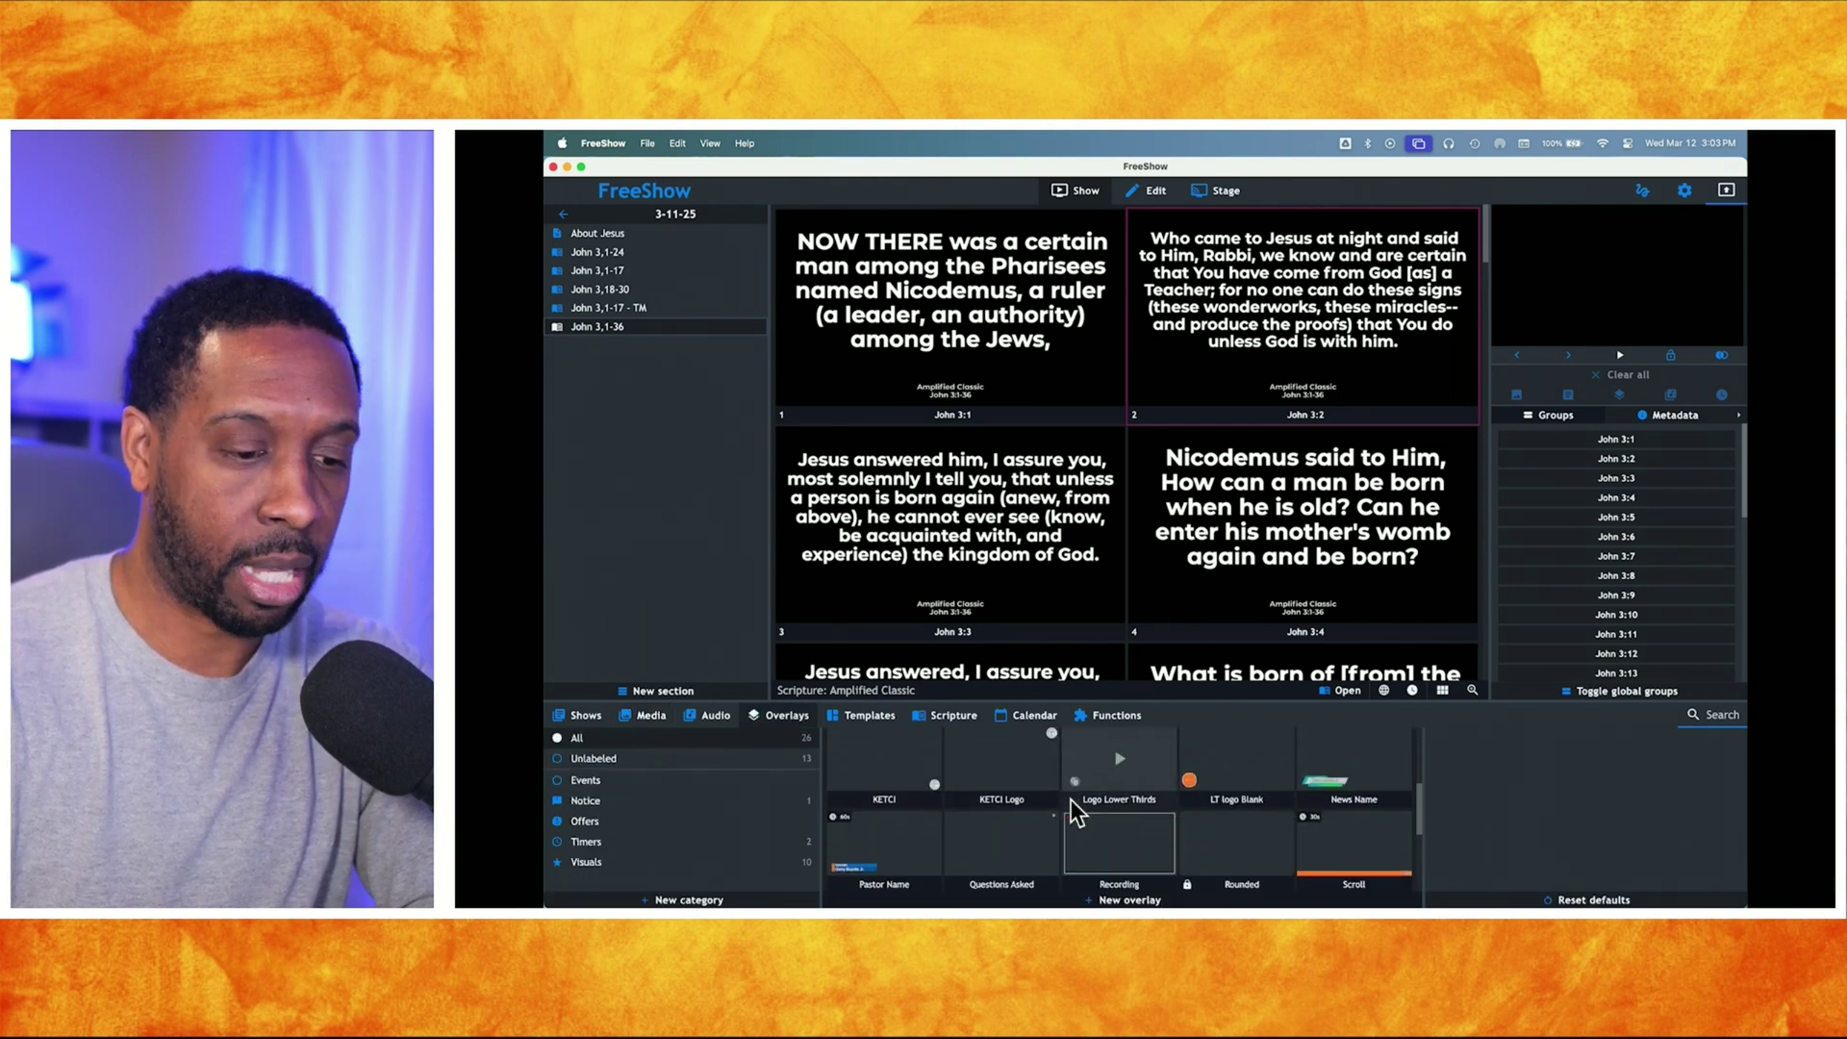
scroll(991, 790, "up", 1)
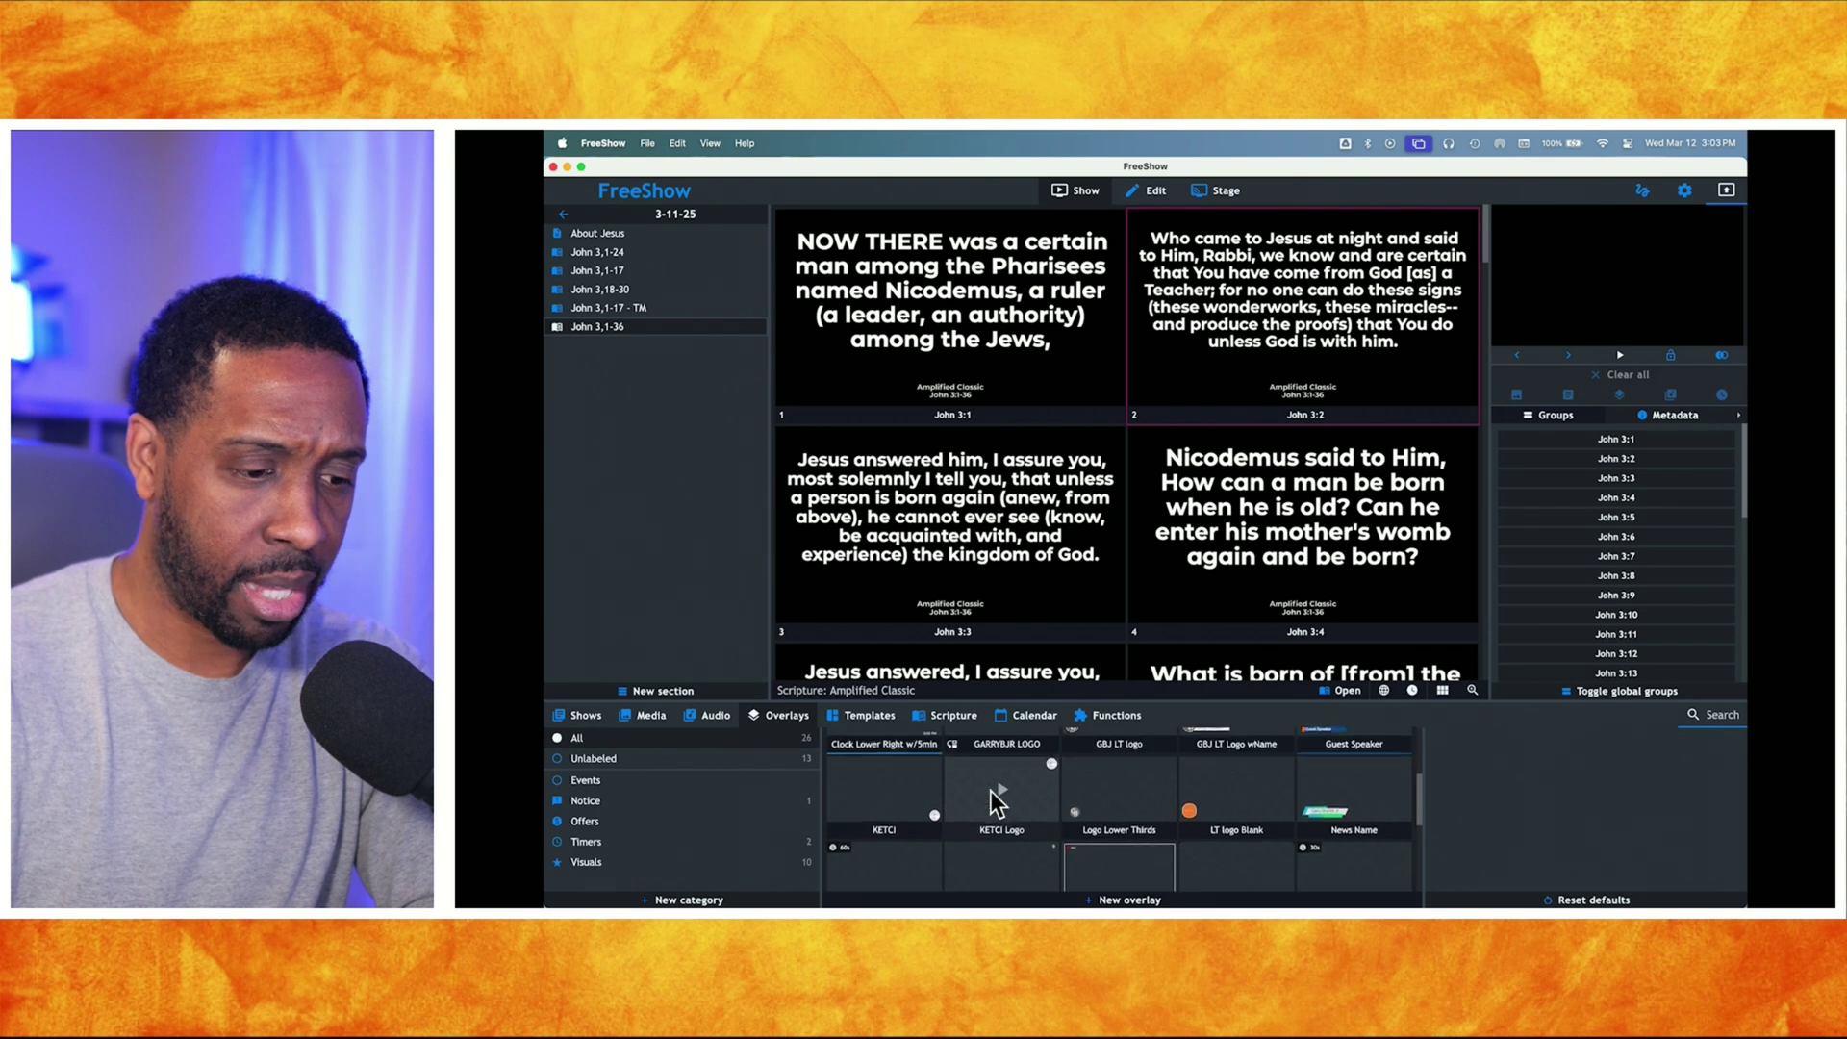
left_click(1019, 794)
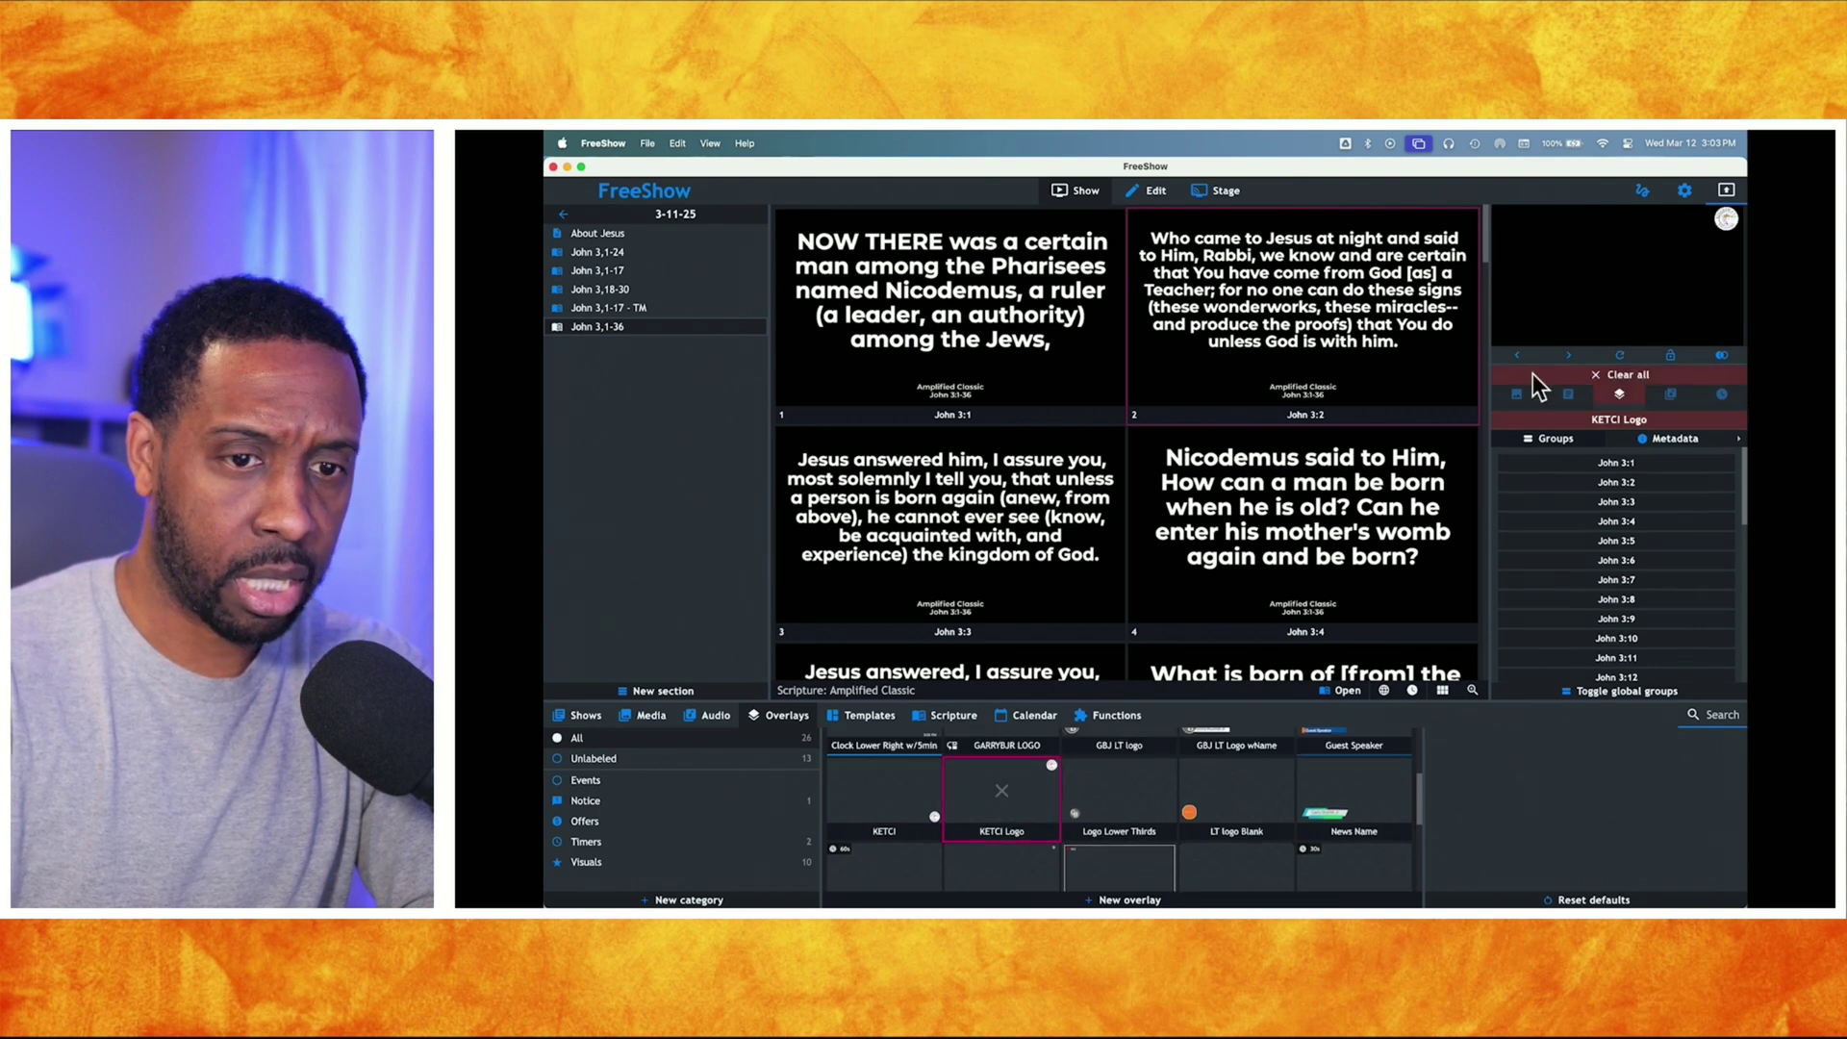
left_click(1621, 284)
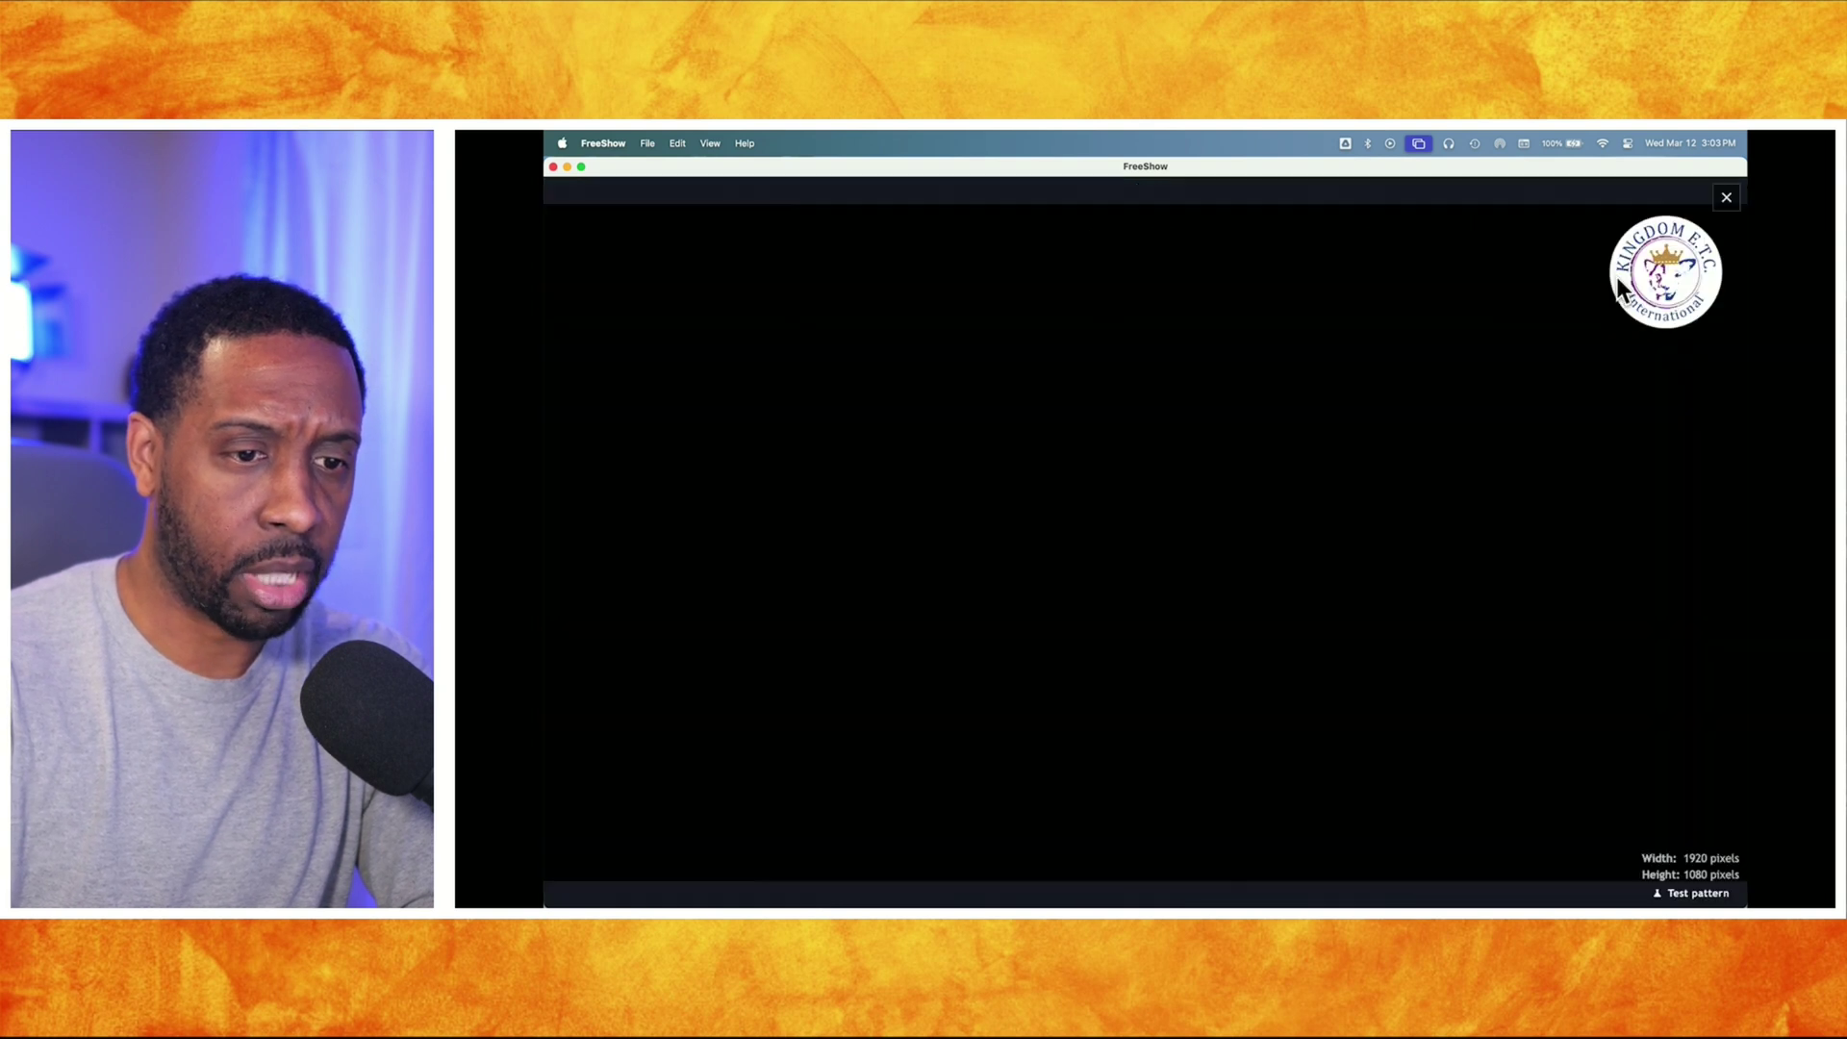
left_click(1463, 399)
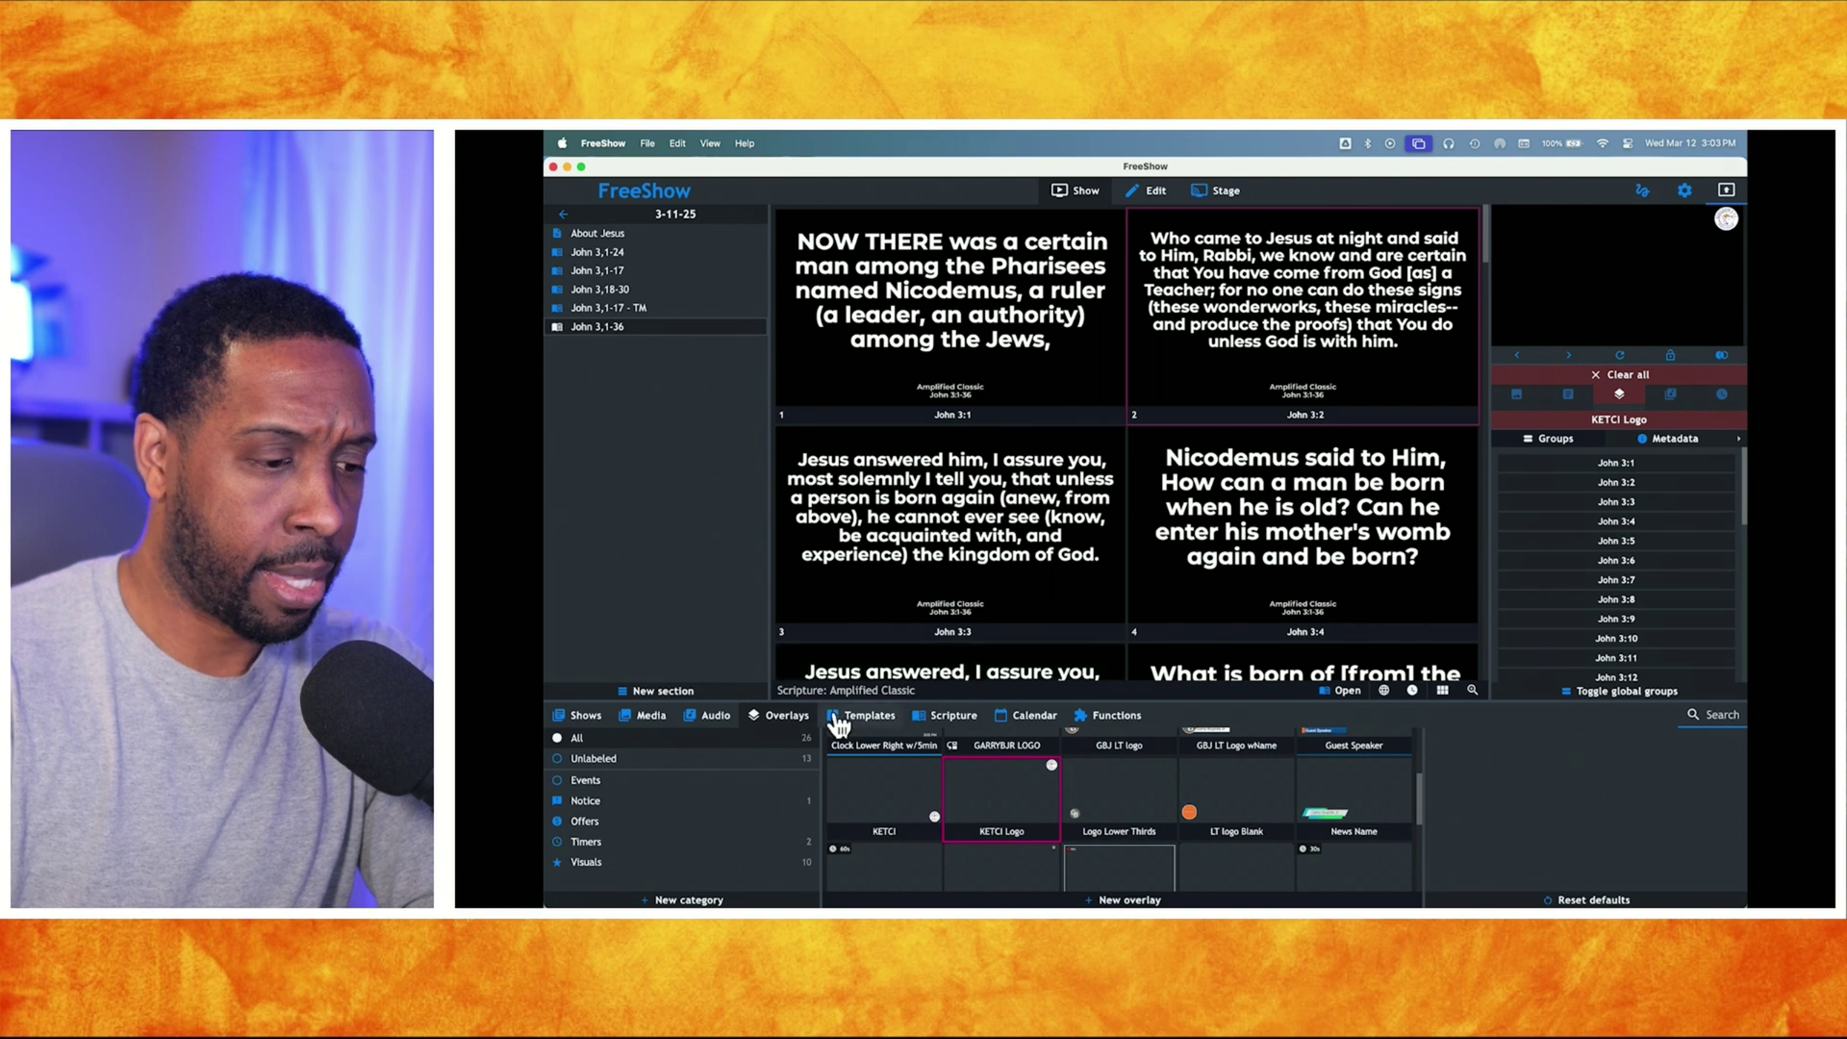
- Play Nicodemus_H264_mp4 from the Drafts folder with the logo overlay active, and check the enlarged output preview
left_click(654, 716)
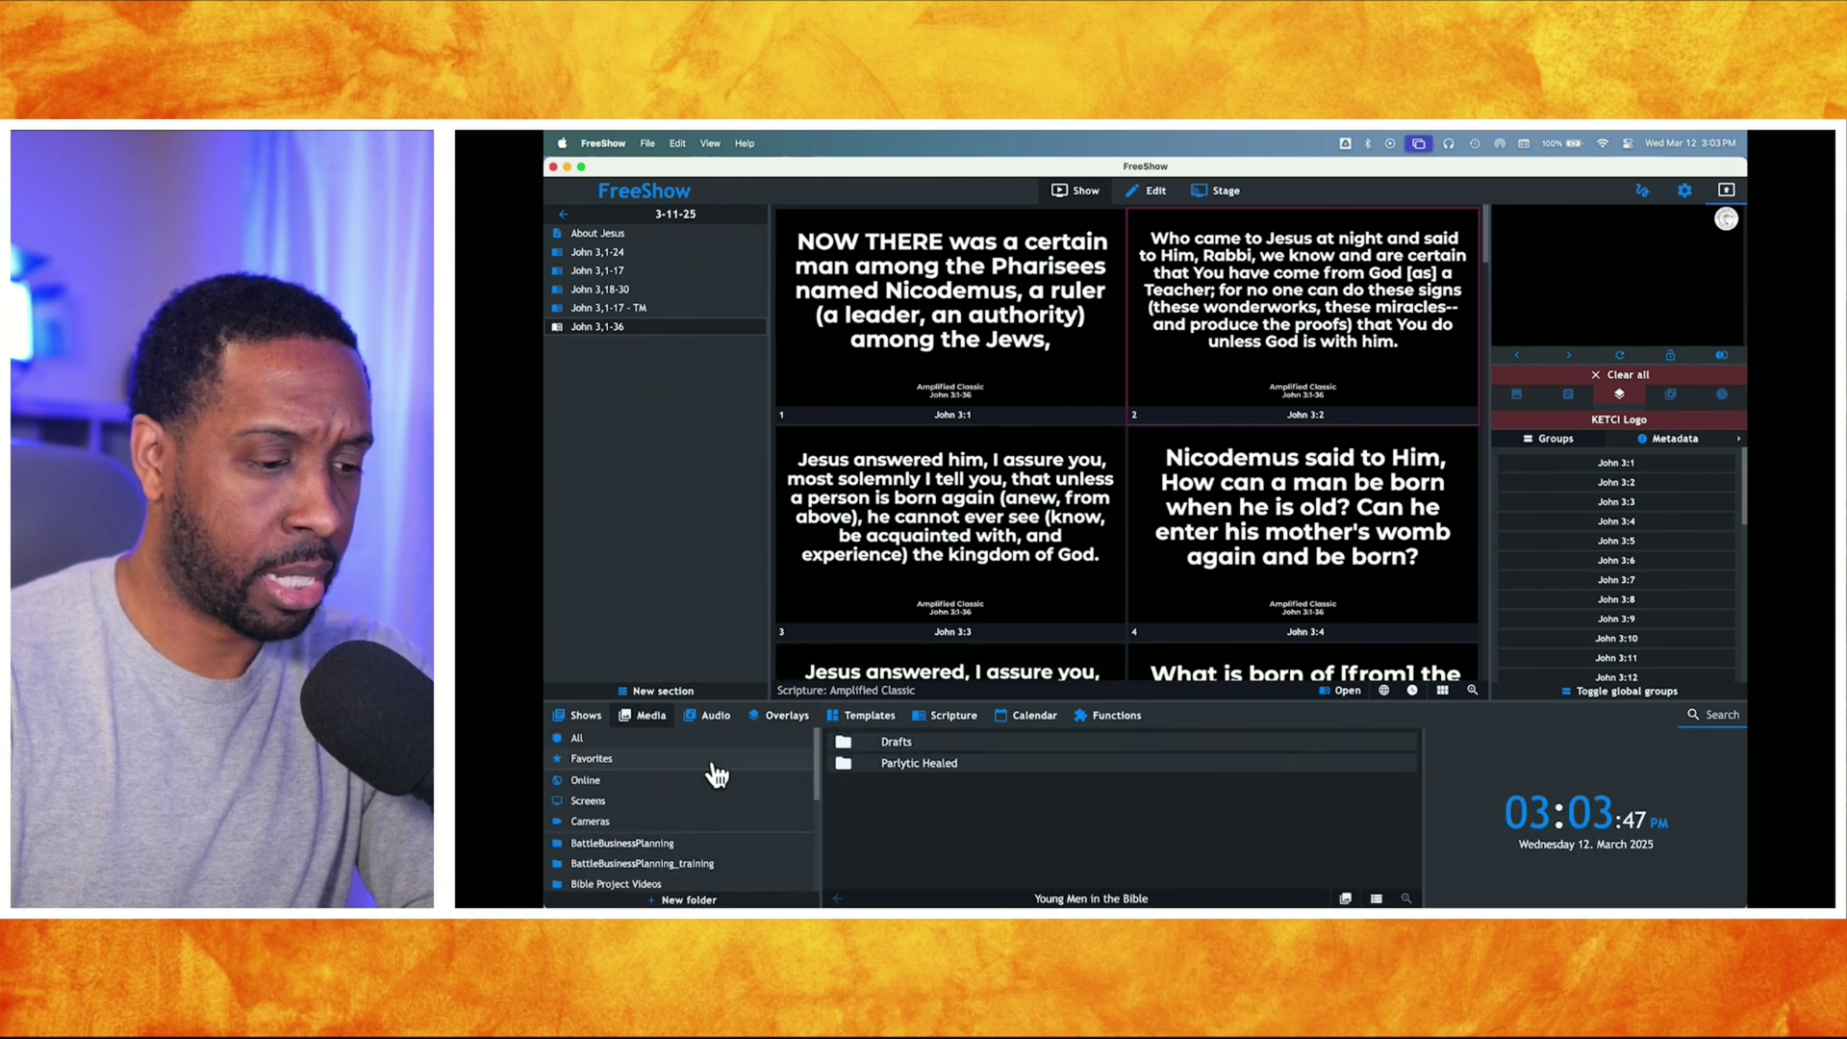
double_click(896, 741)
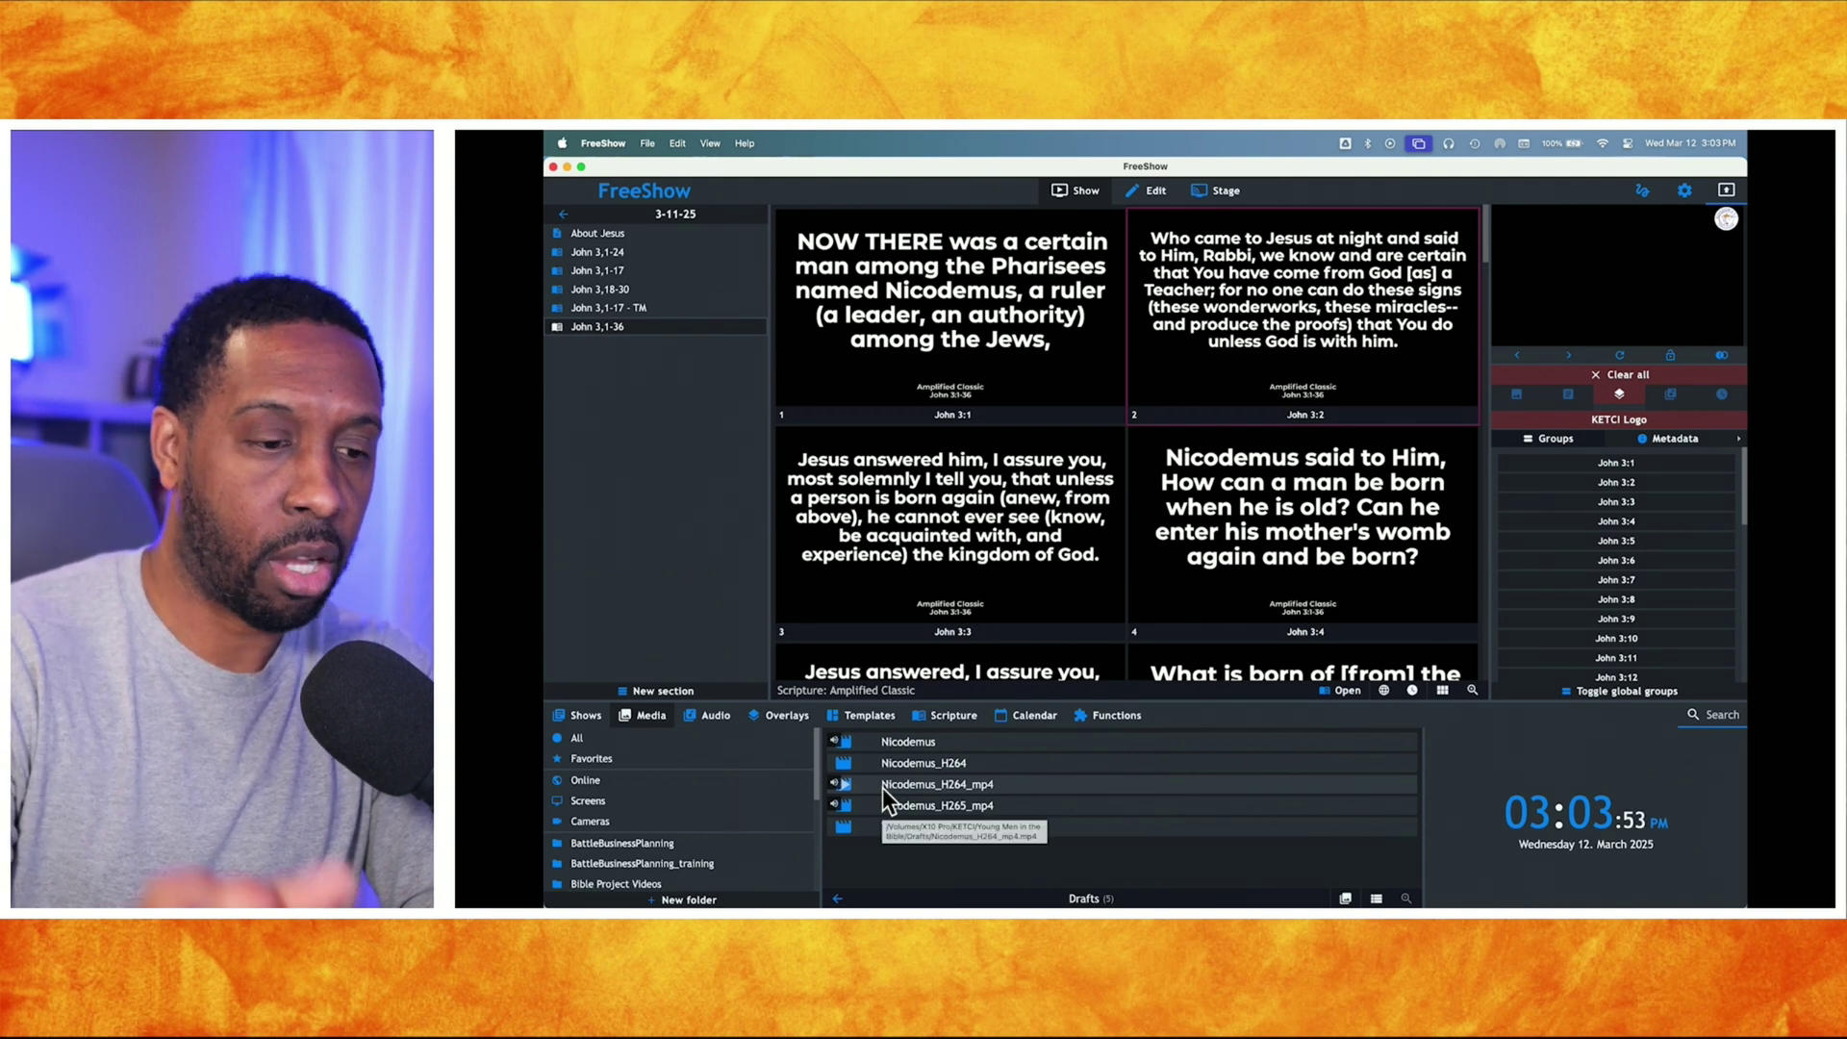
left_click(887, 786)
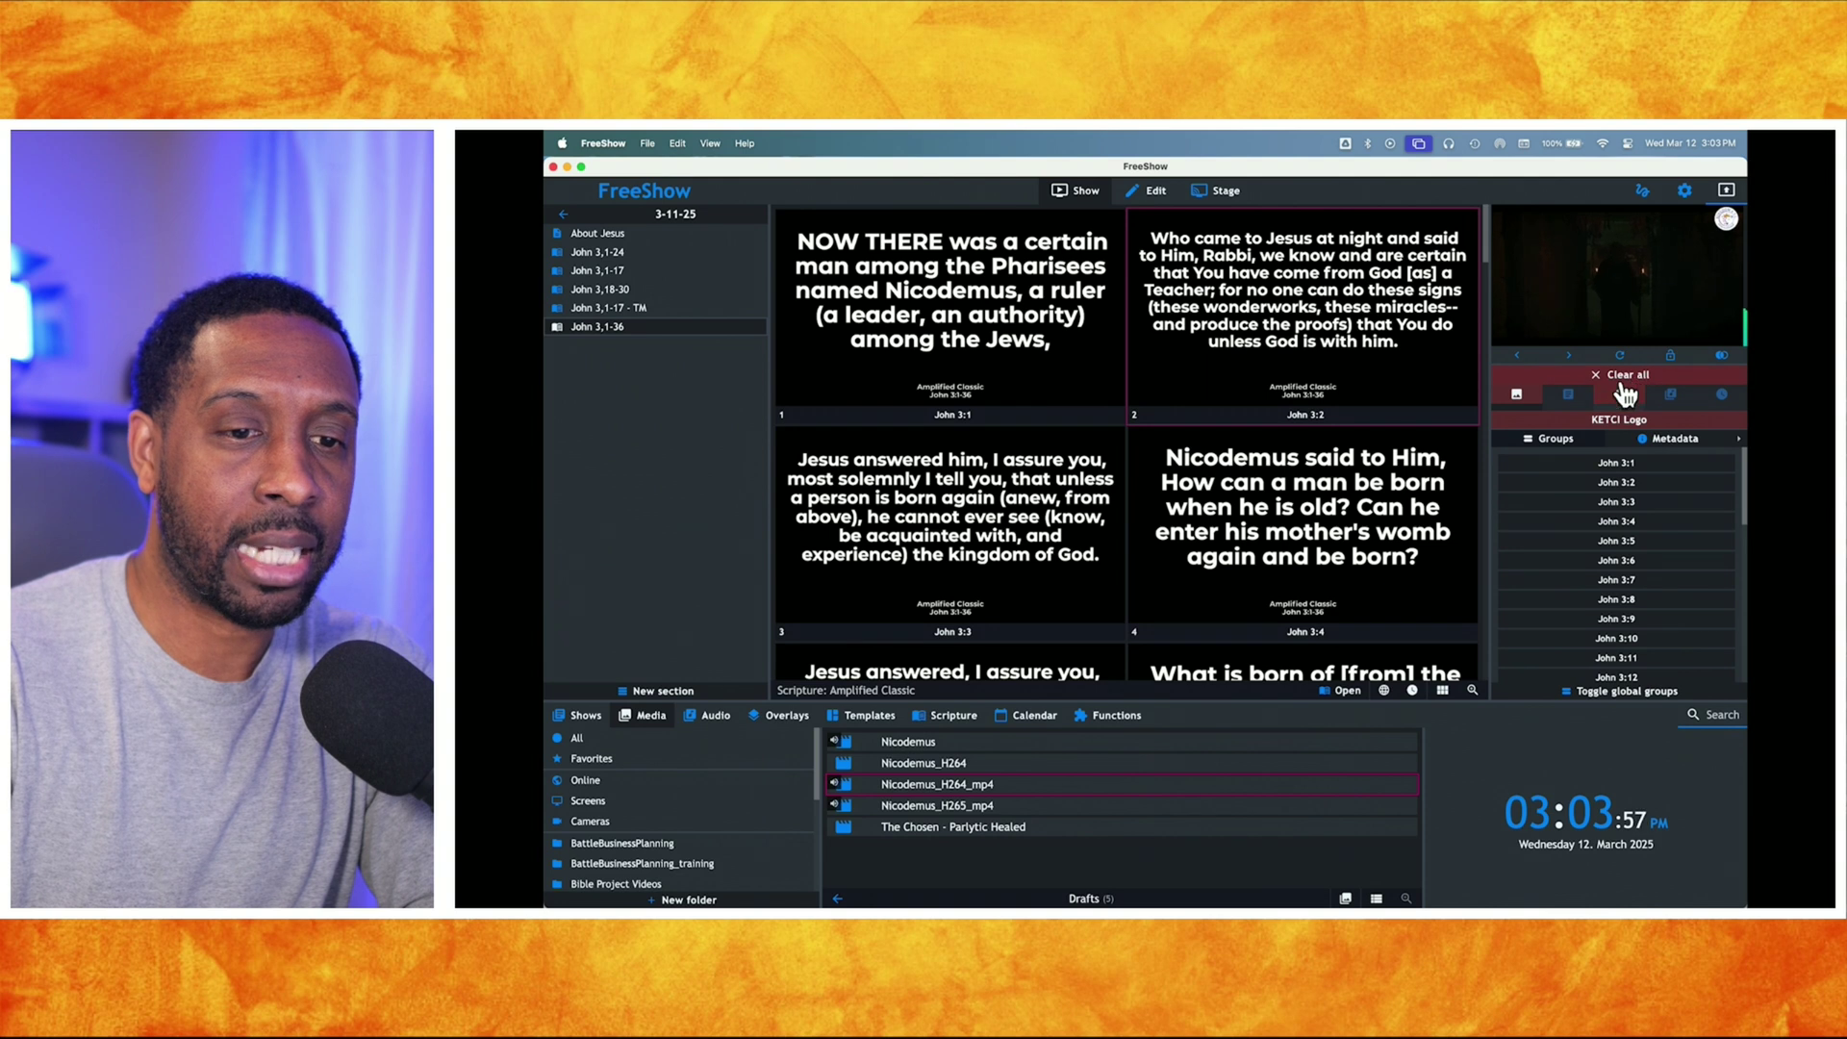
left_click(1671, 298)
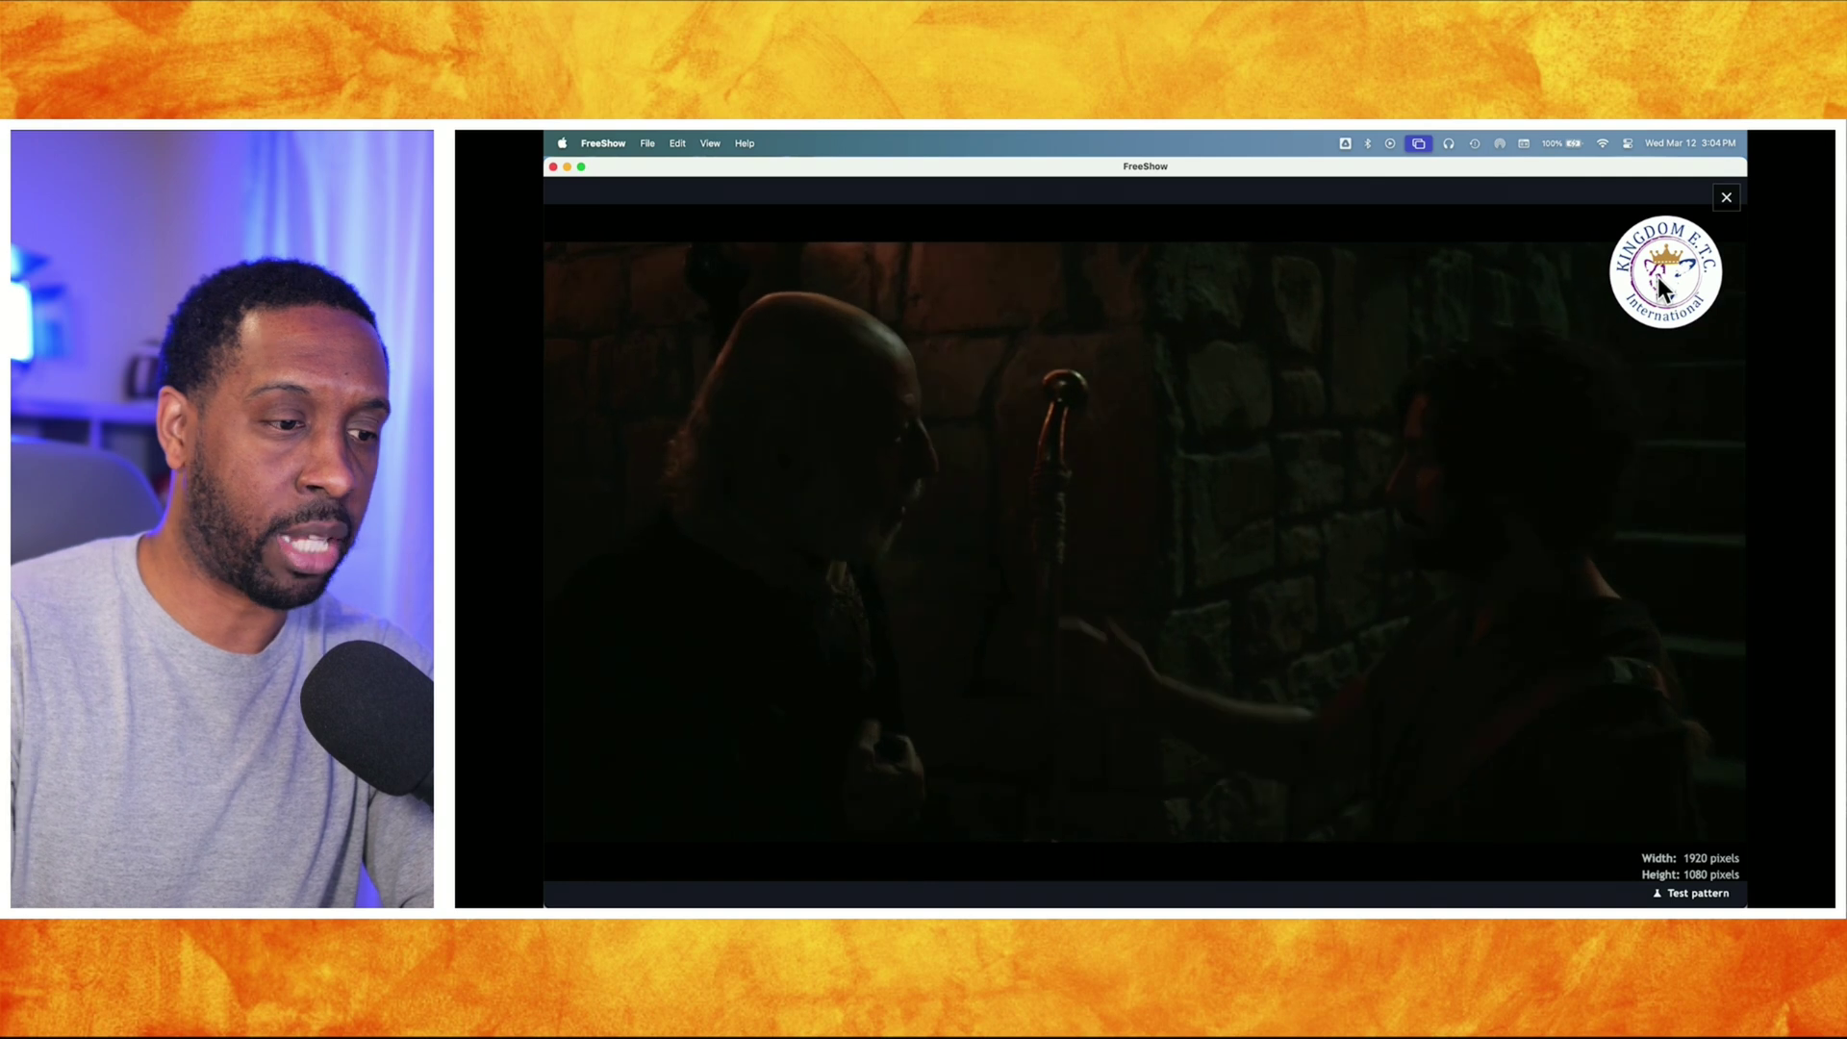
left_click(1529, 306)
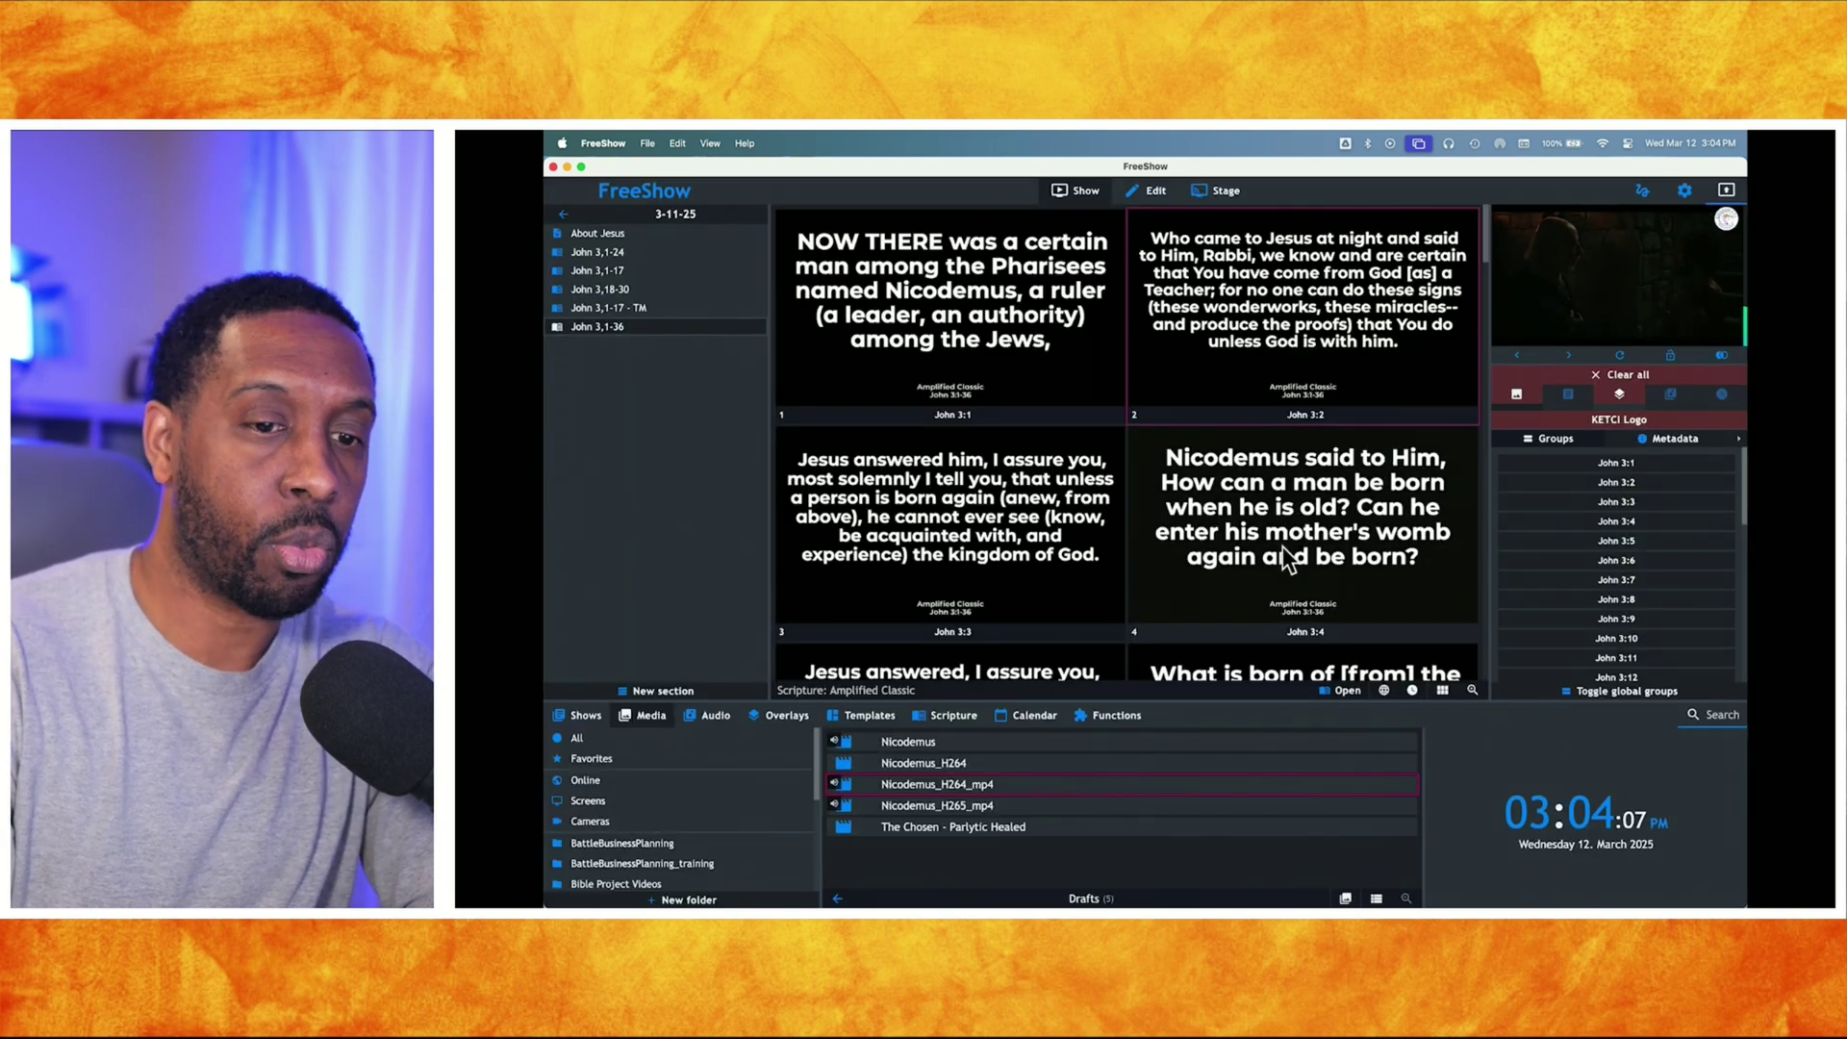
- Clear the KETCI Logo overlay from the output, glance at the overlays, and return to the media files
left_click(1615, 392)
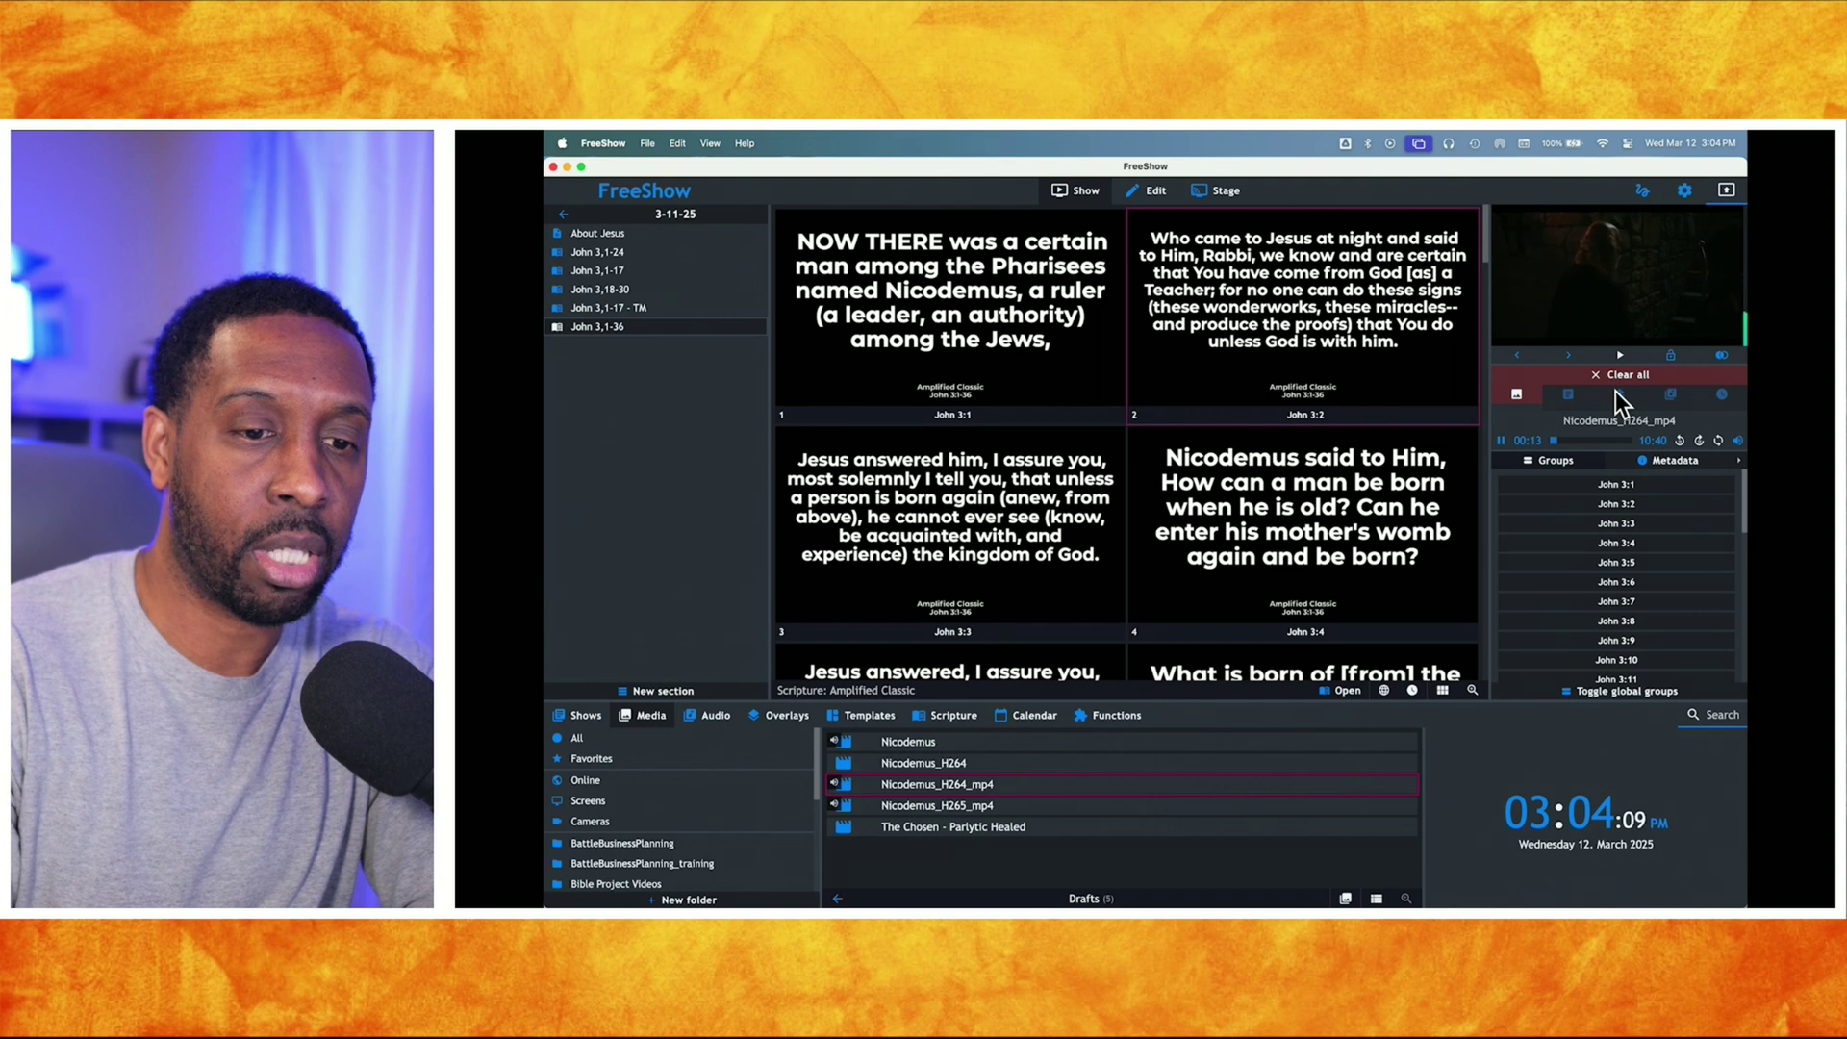
left_click(791, 718)
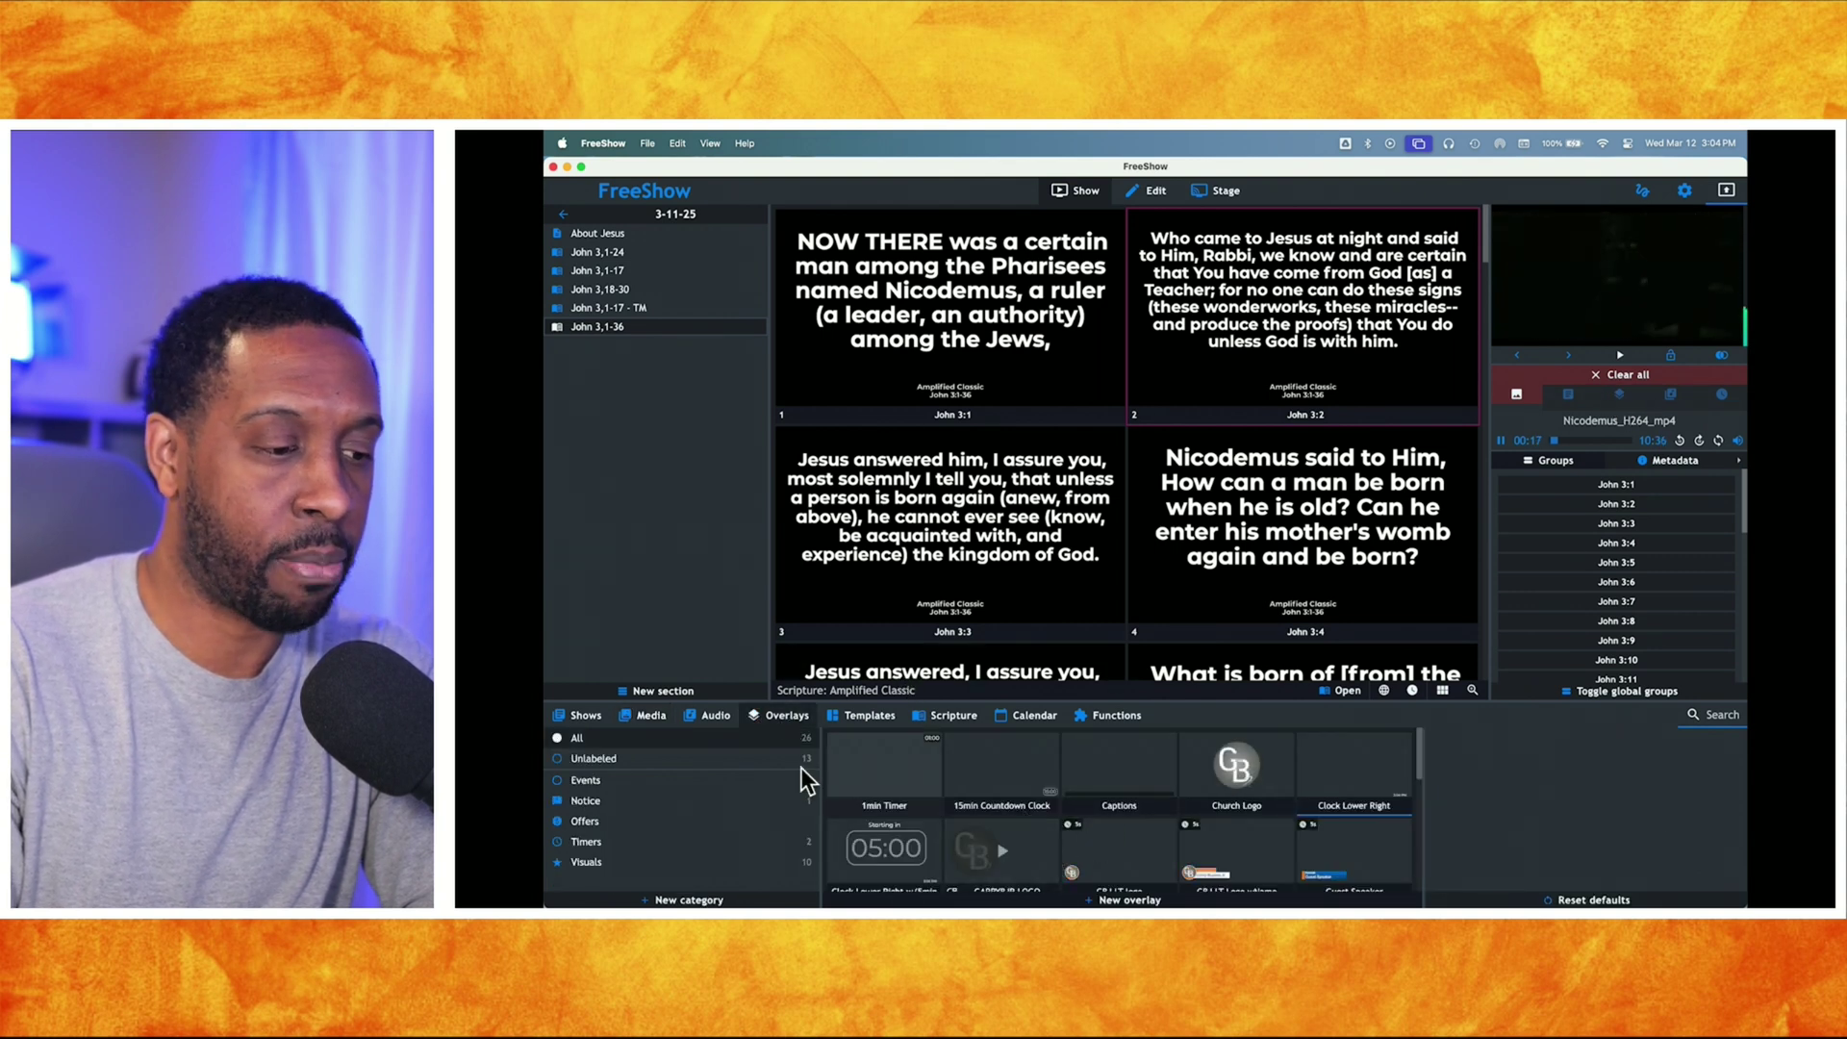
left_click(650, 717)
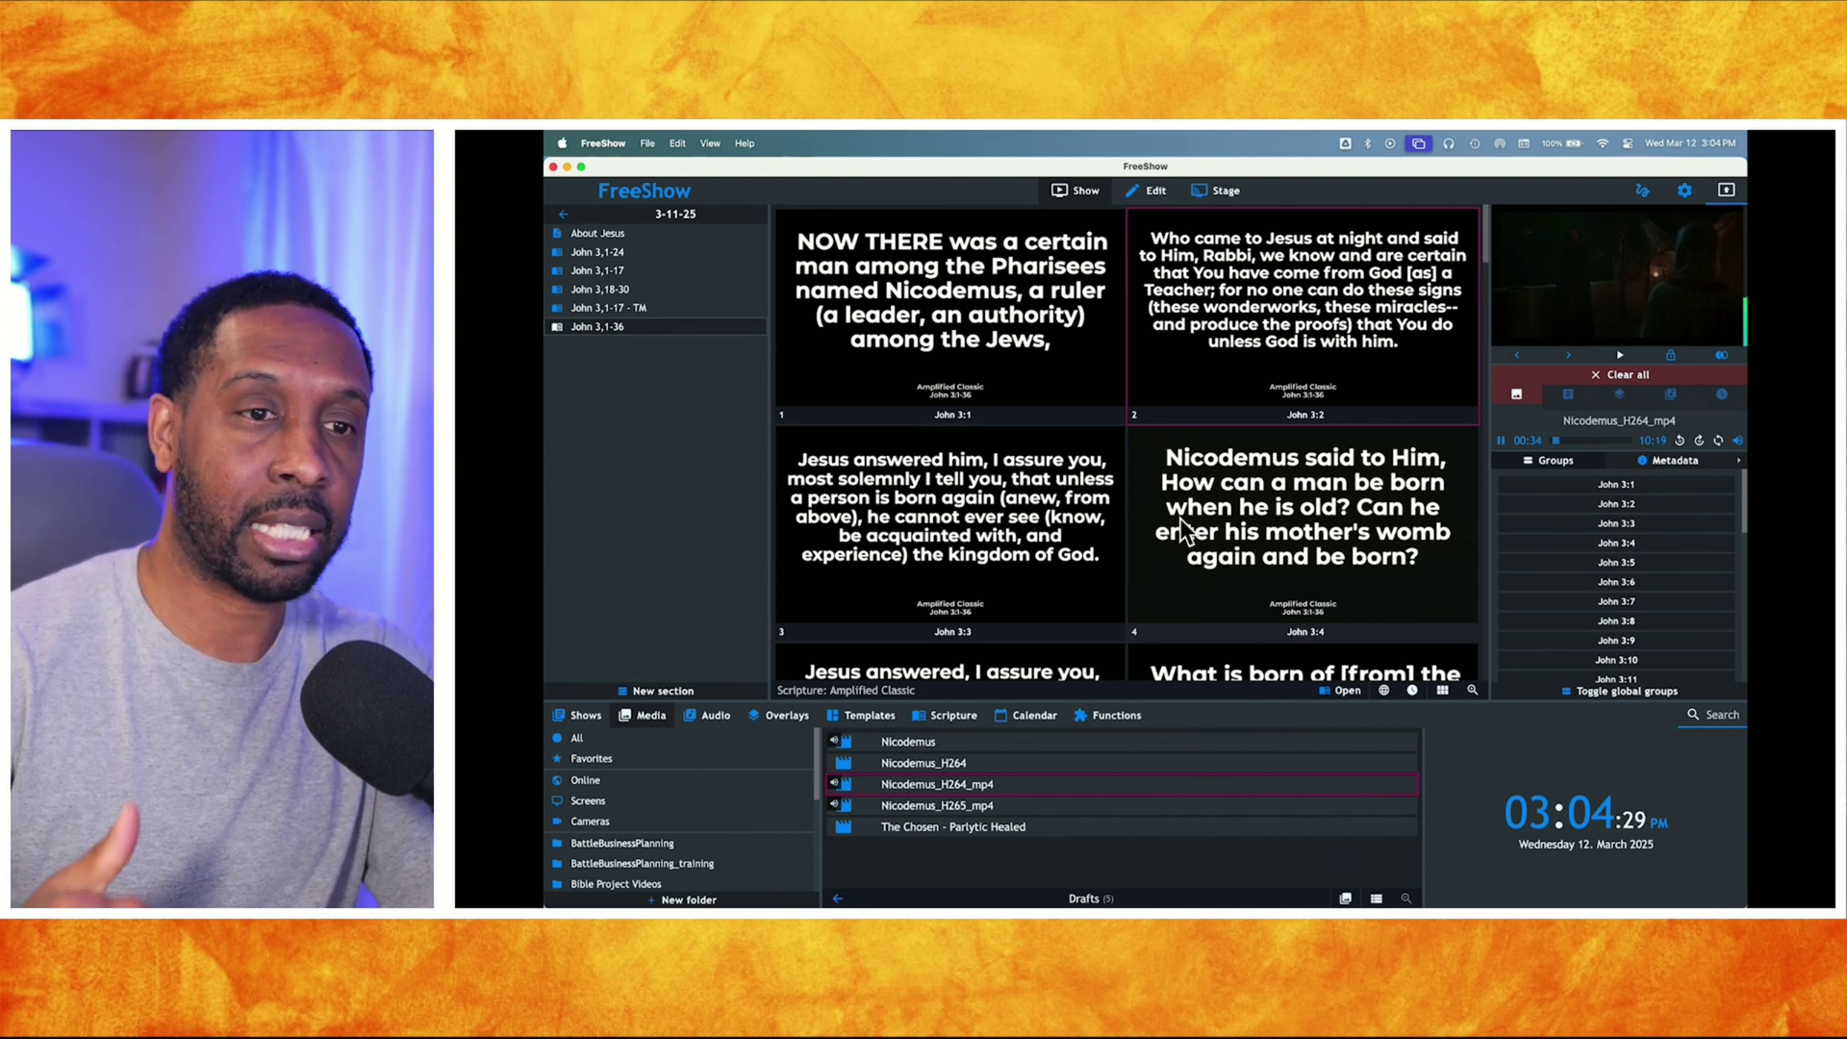
- Open the media settings of the Nicodemus_H264_mp4 video for review
left_click(1150, 192)
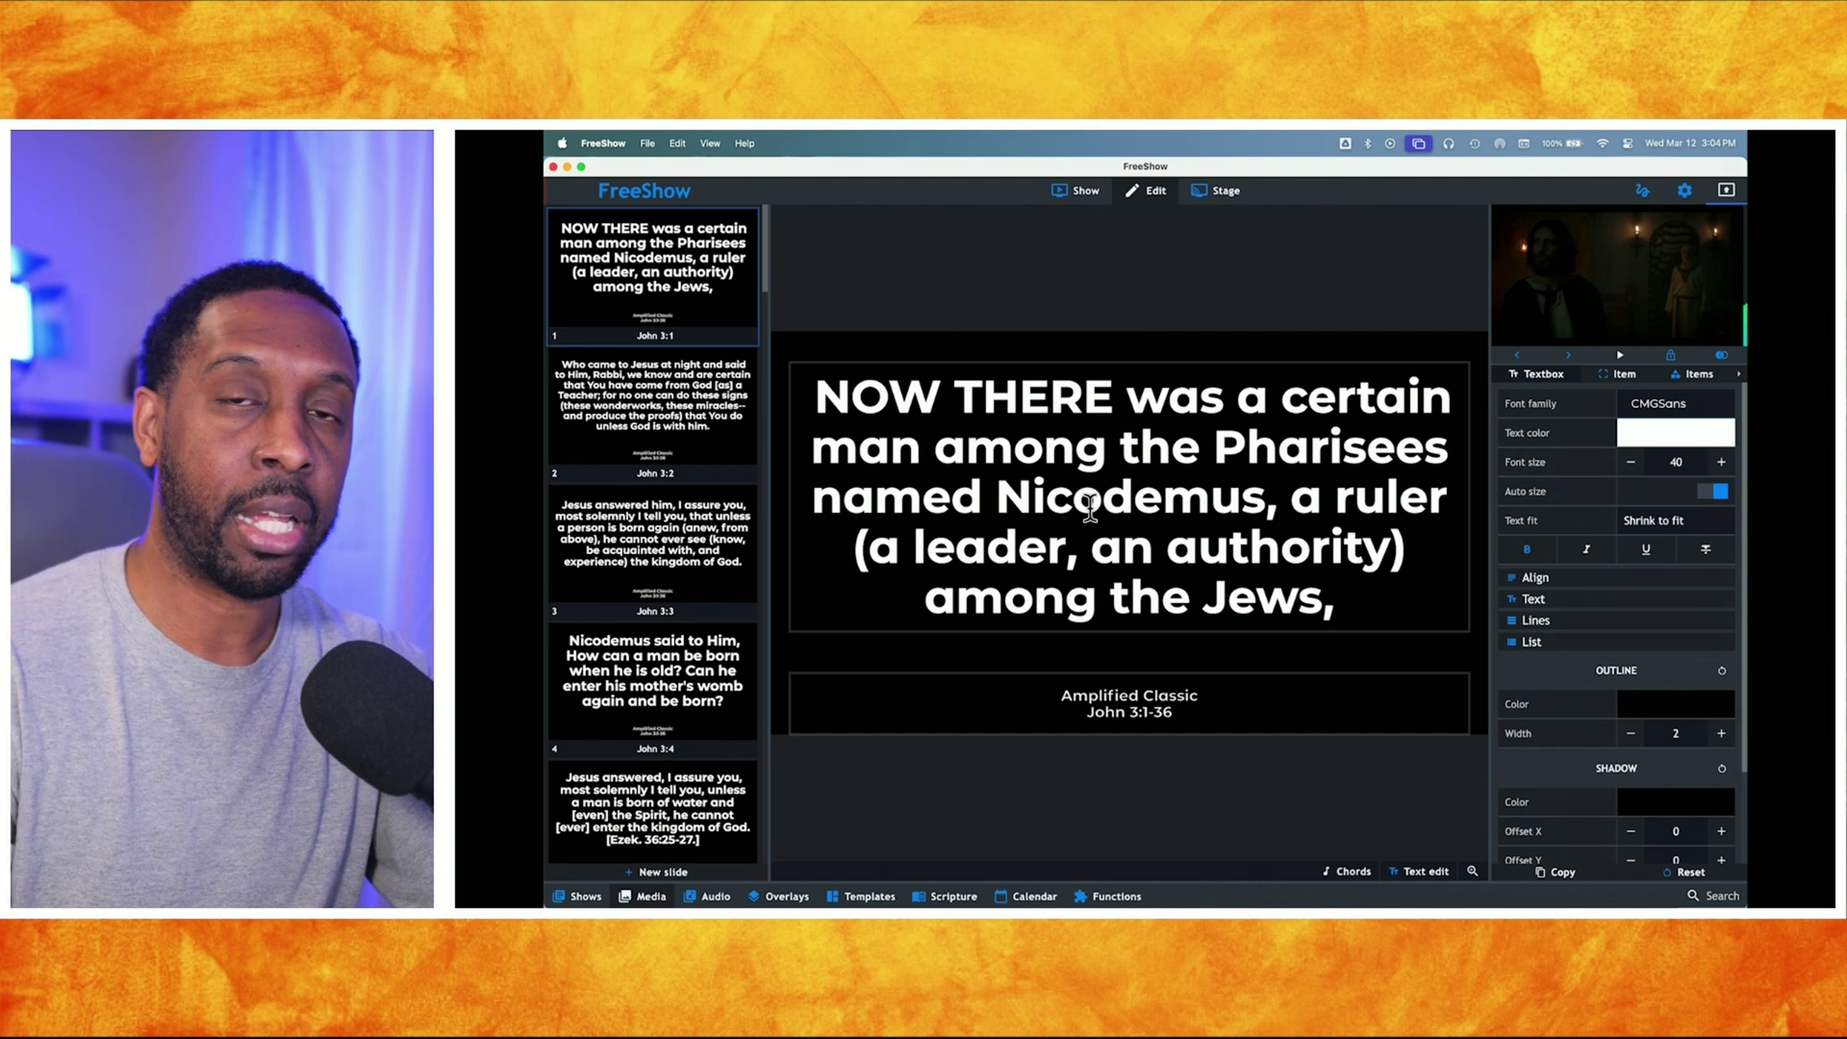
left_click(1084, 192)
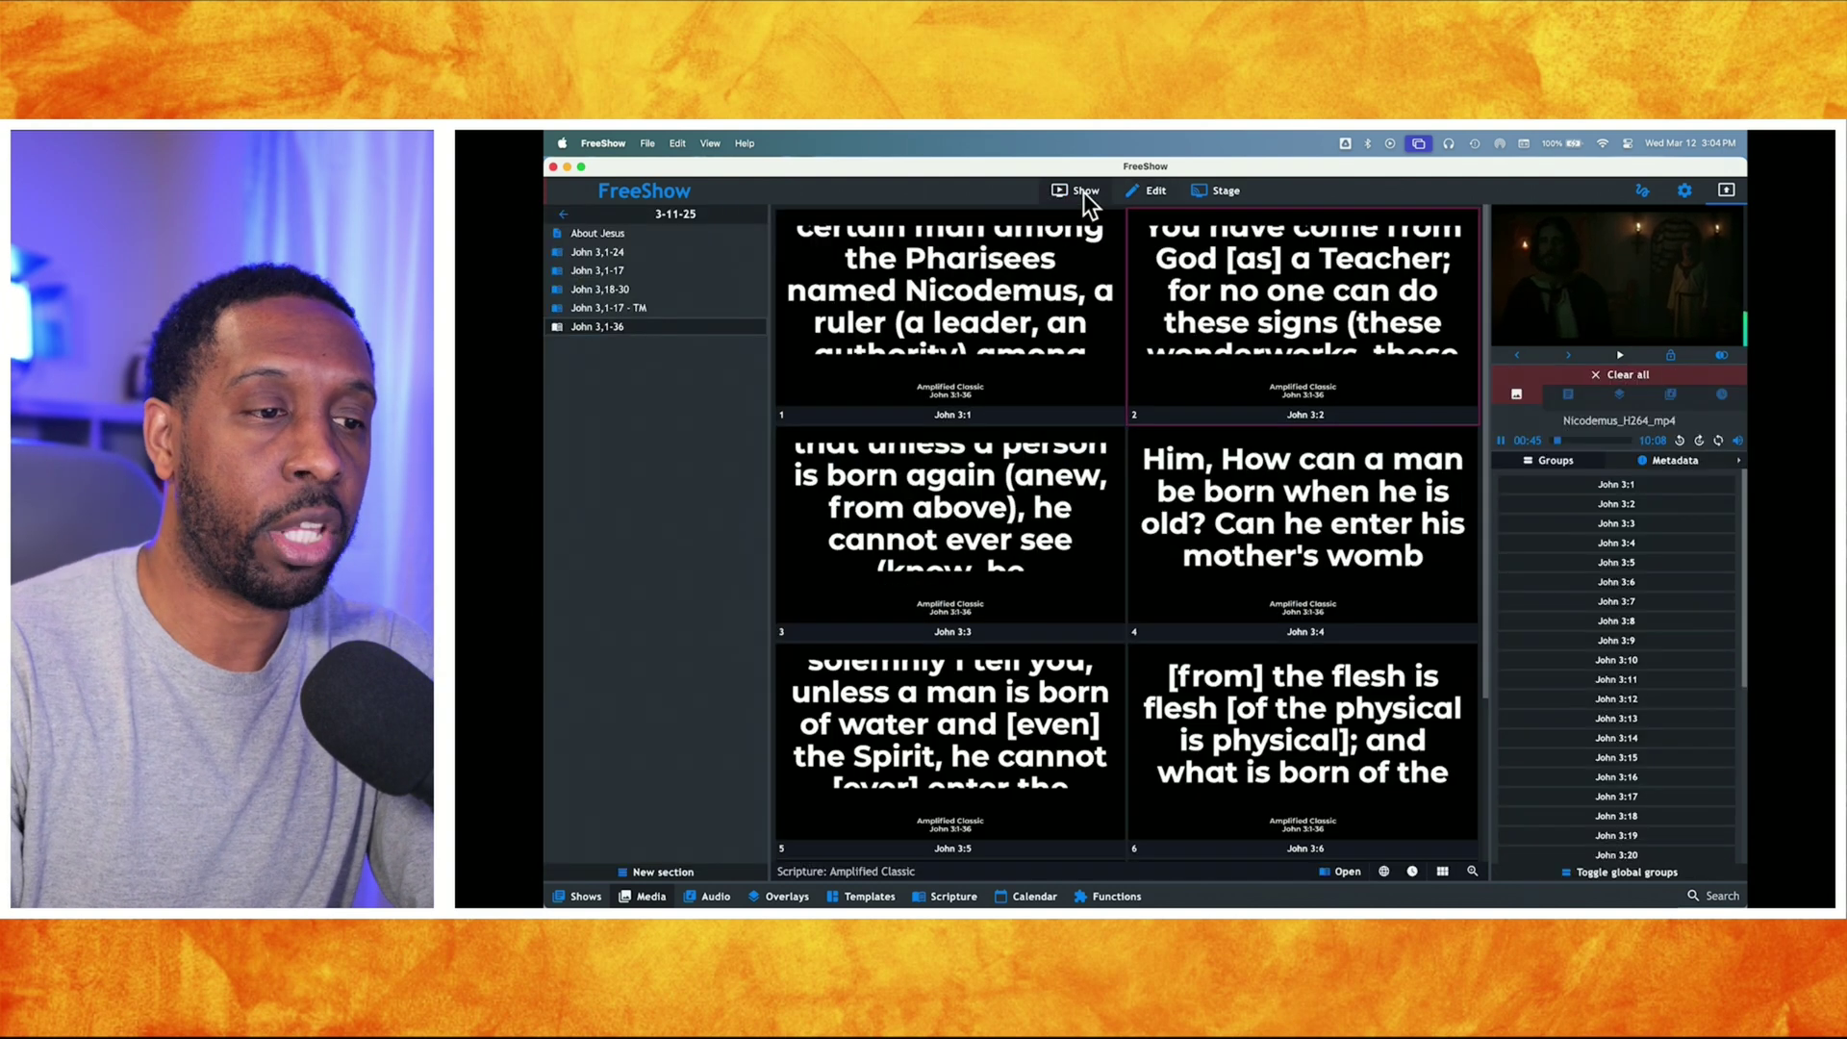
left_click(650, 898)
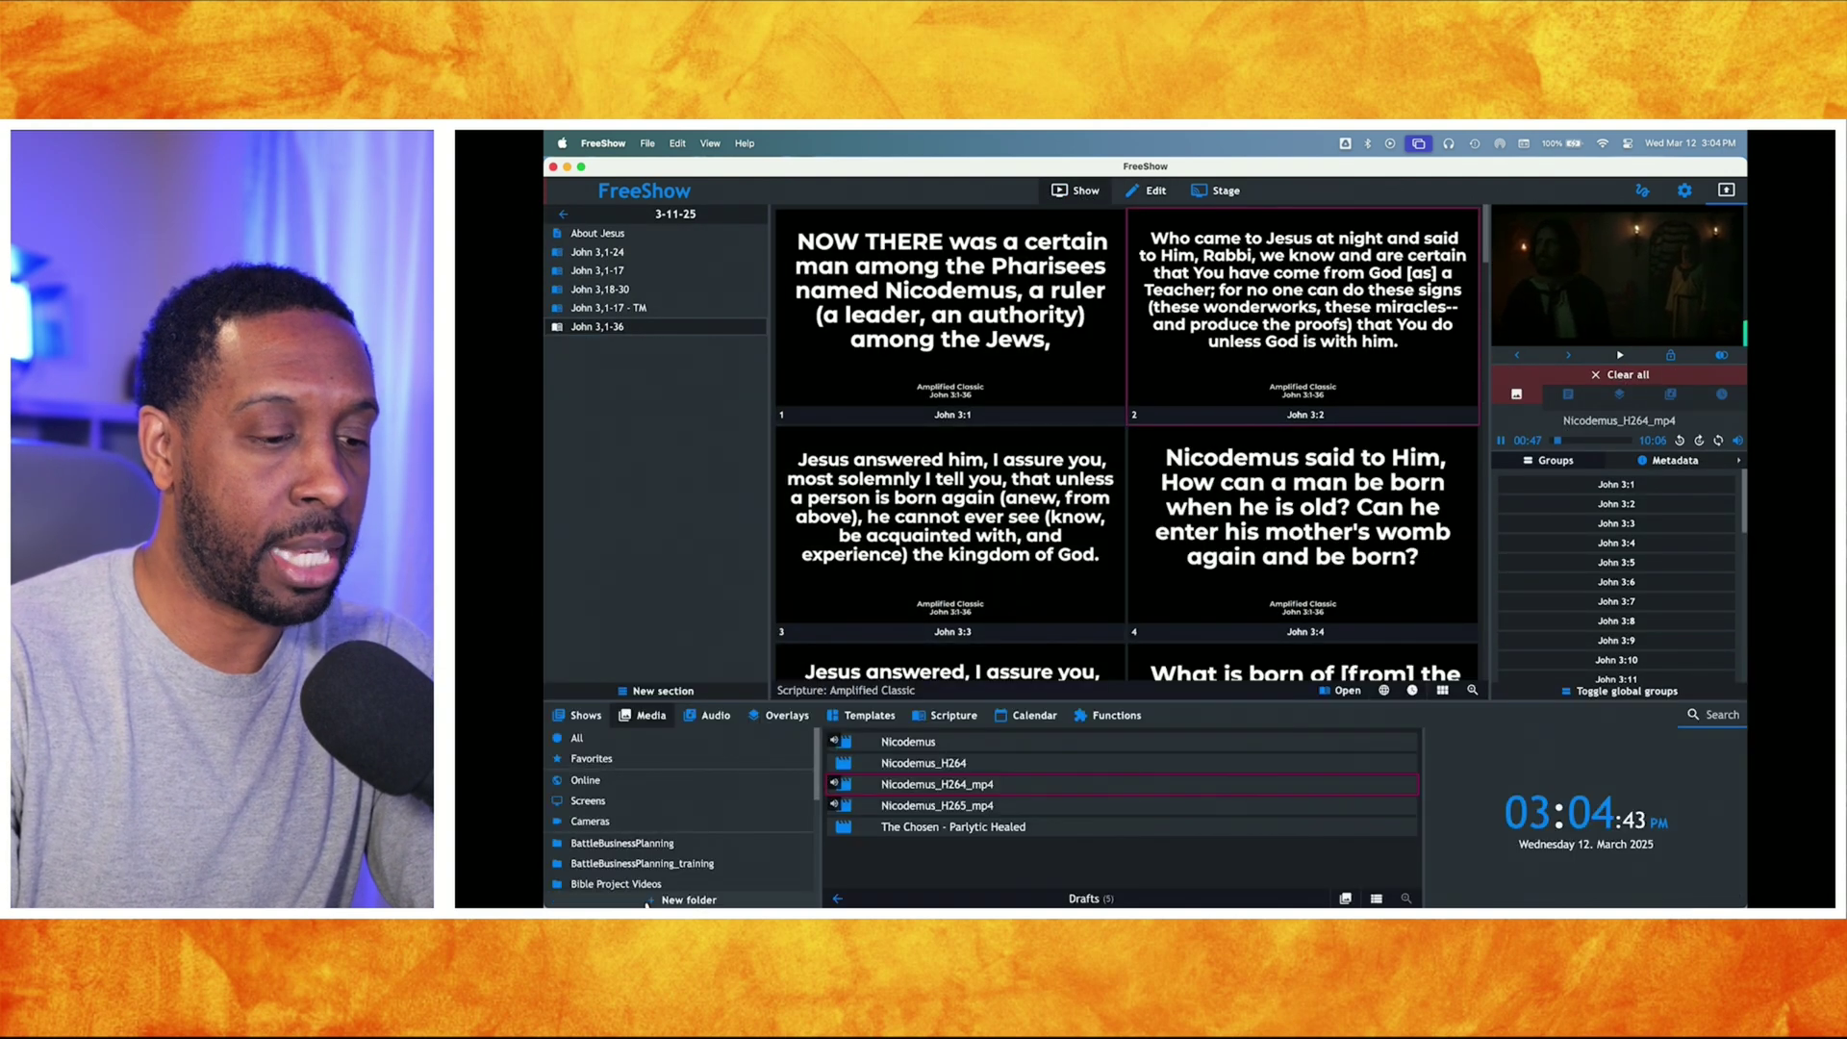
right_click(895, 794)
left_click(934, 629)
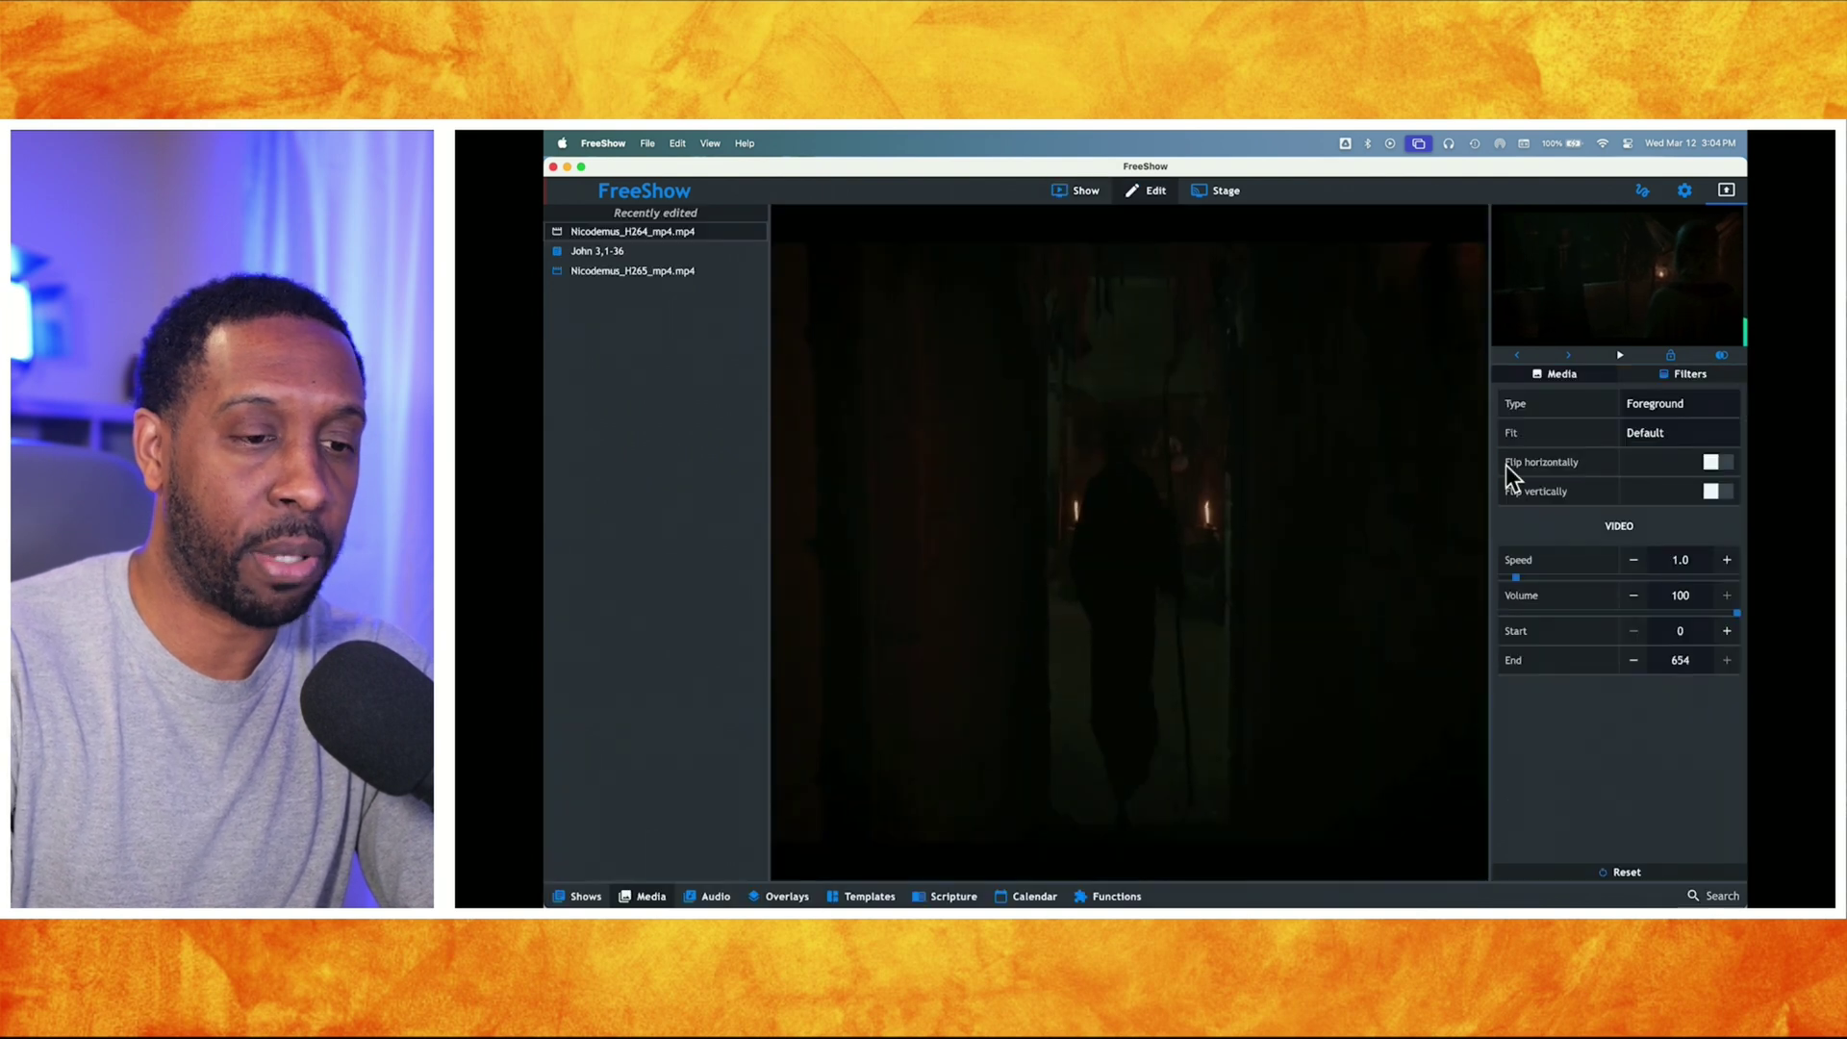
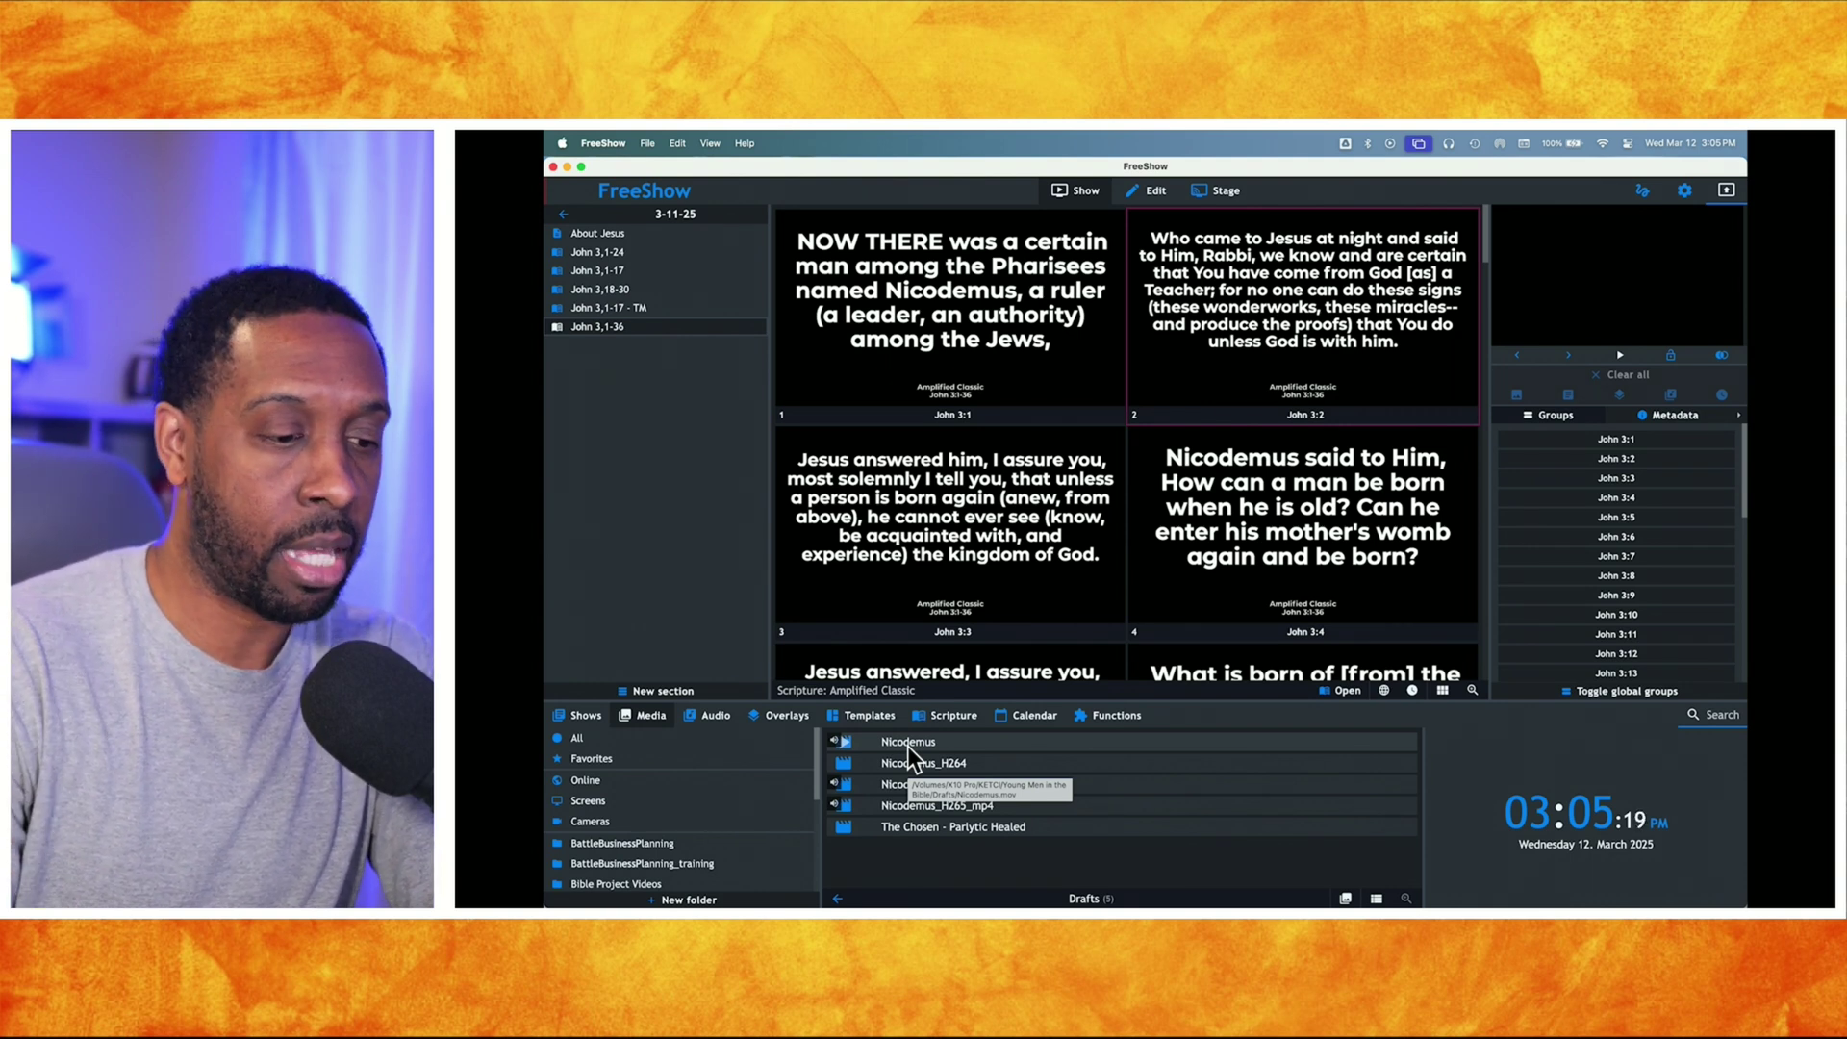
- Play the Nicodemus video from the Drafts folder in the output, and stop it
left_click(908, 746)
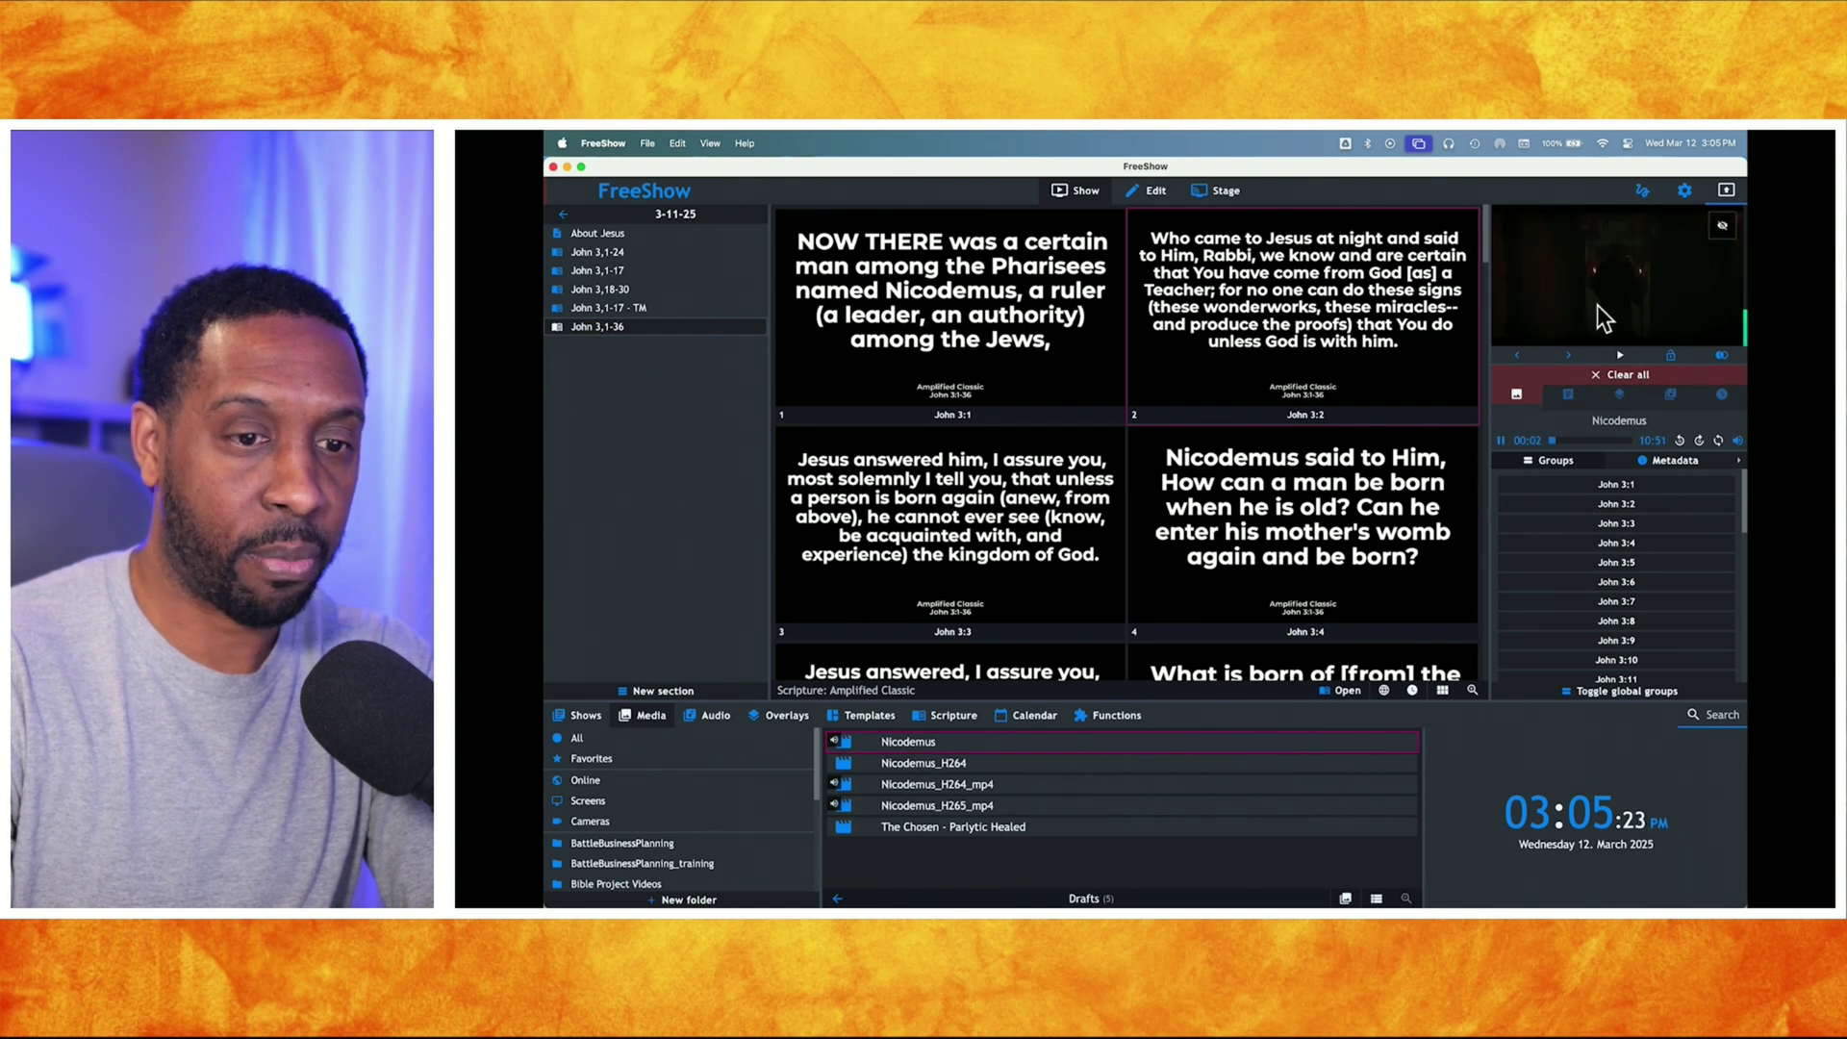
left_click(873, 741)
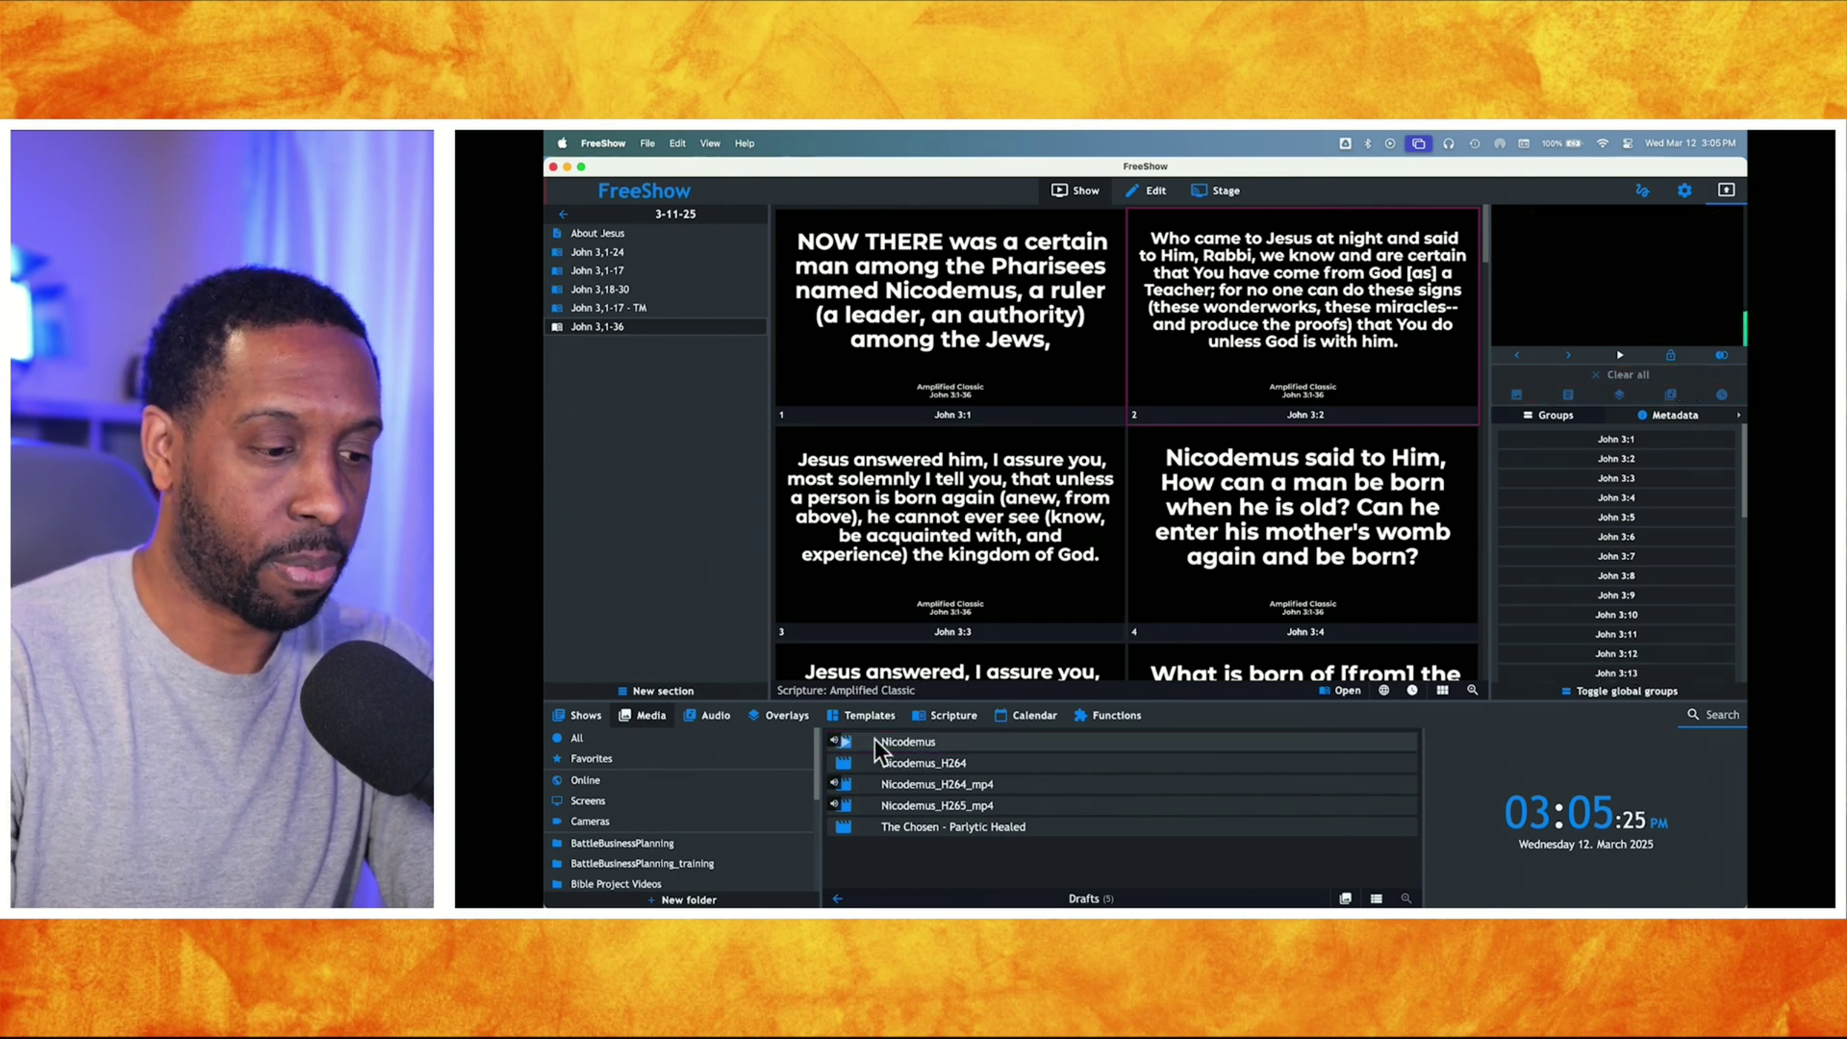
- Add the Nicodemus video to the 3-11-25 project and play it in the media preview
left_click_drag(903, 742, 666, 468)
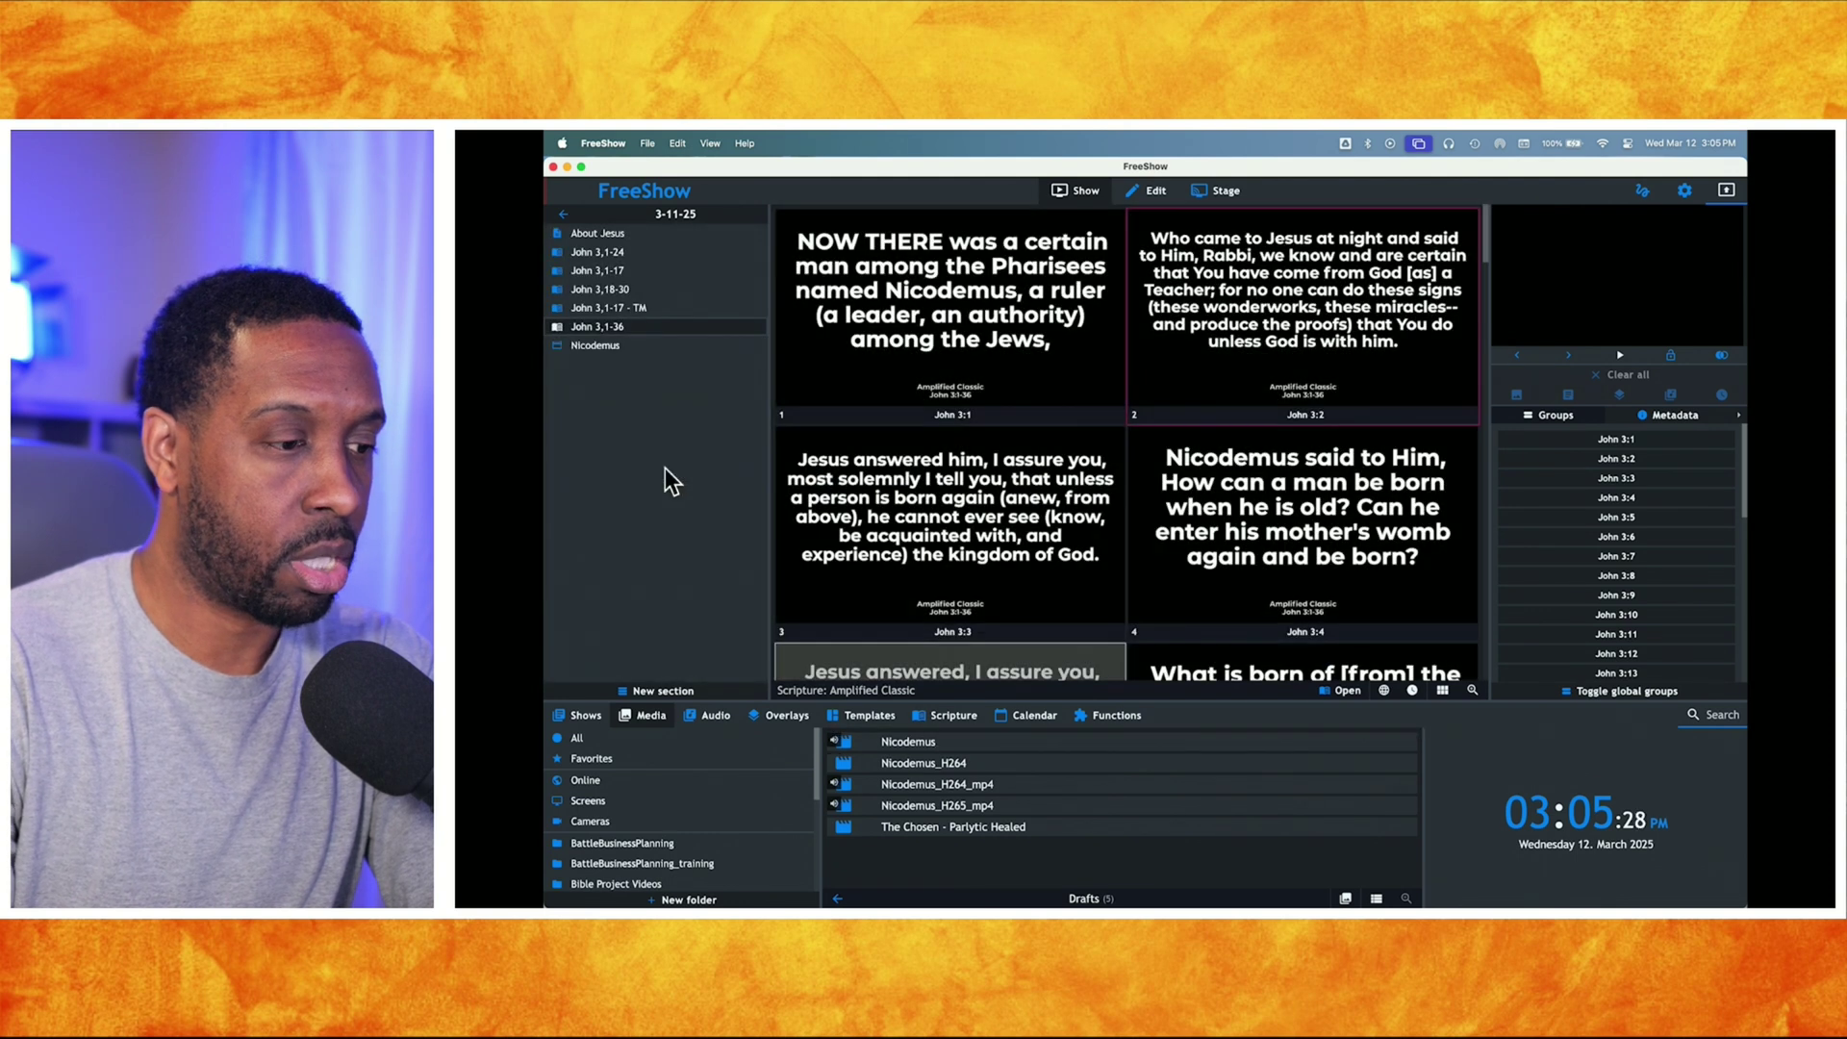
left_click(596, 346)
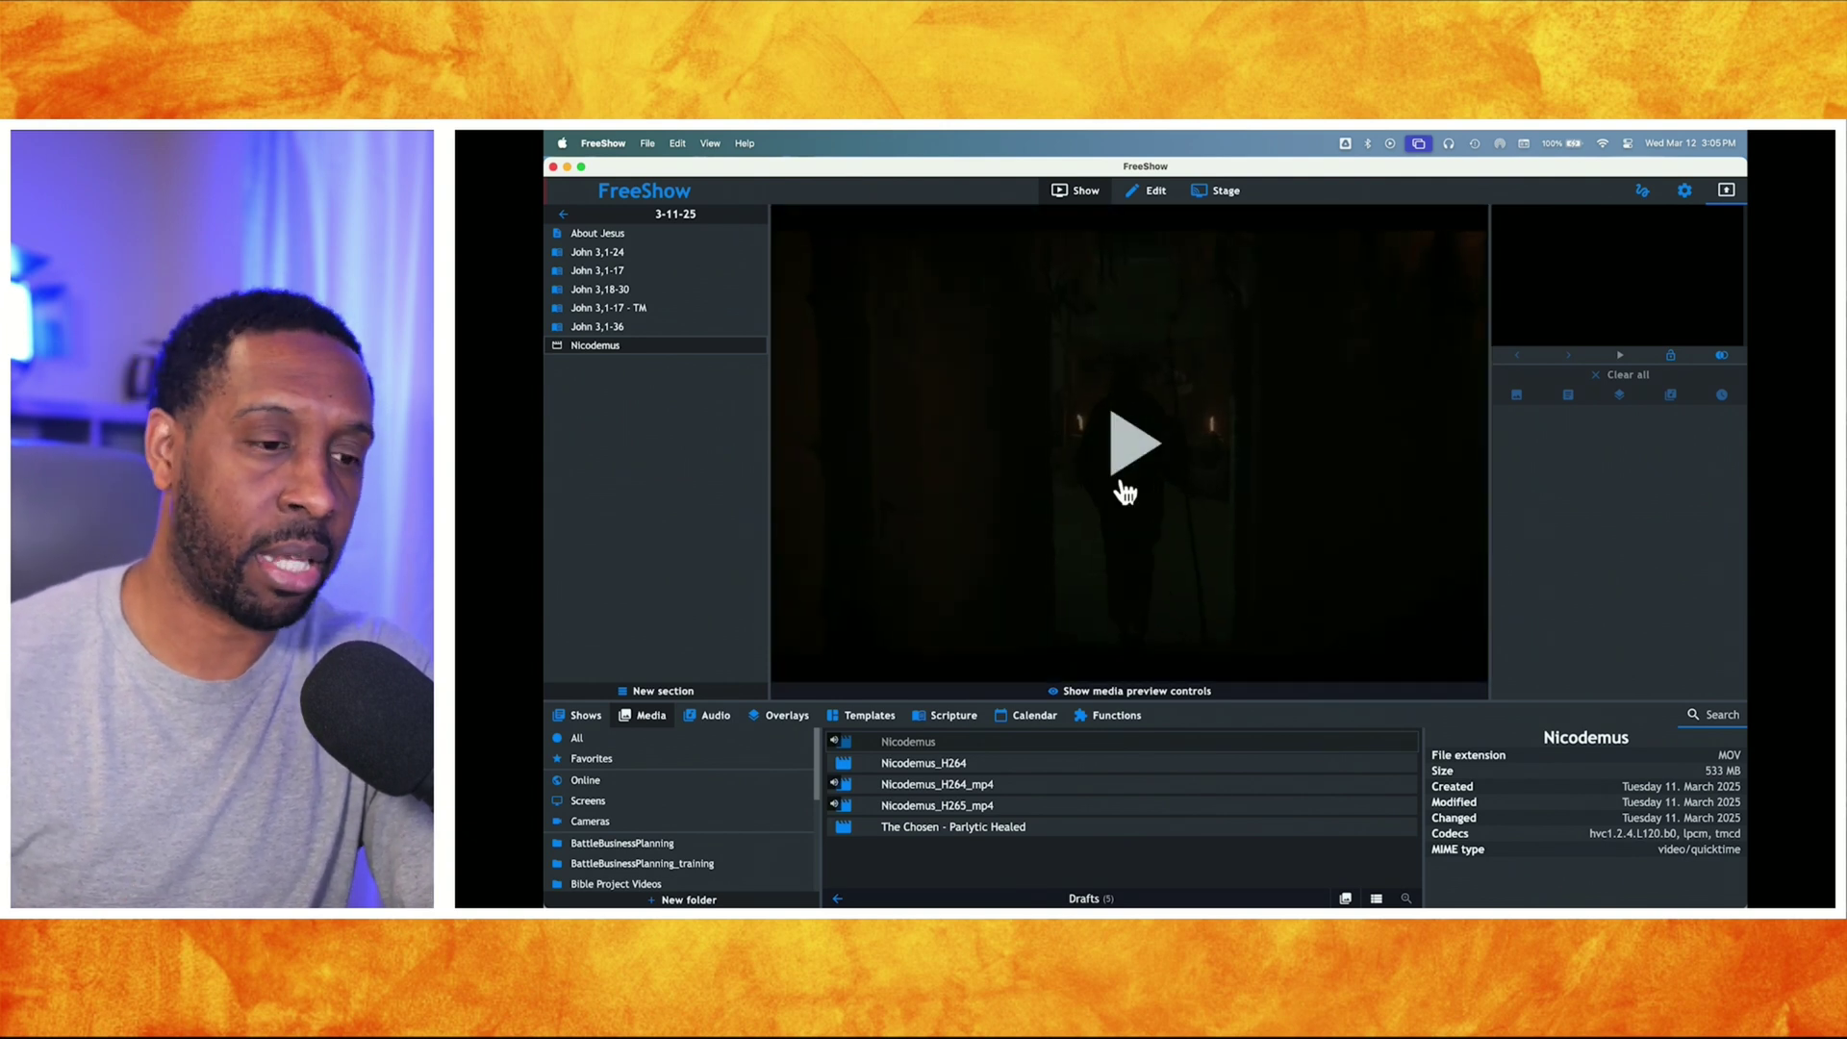
left_click(1124, 490)
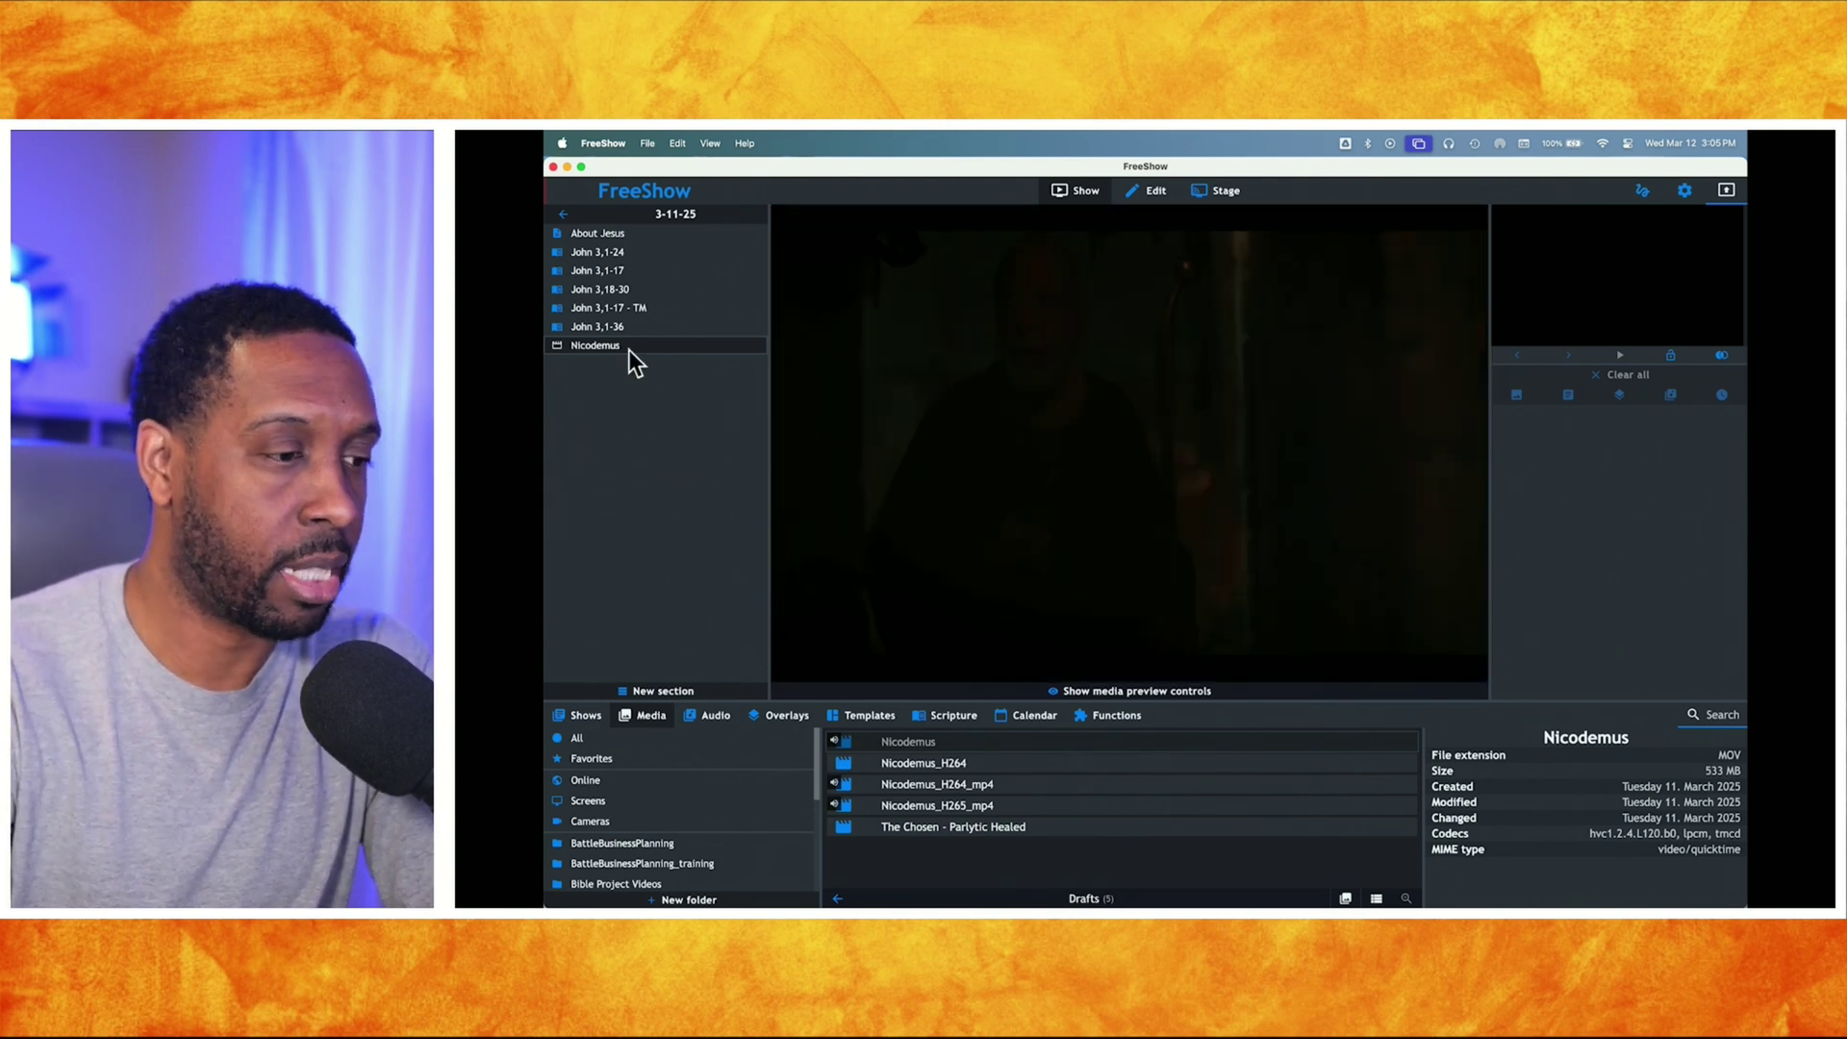
- Replace the Nicodemus video in the project with Nicodemus_H265_mp4, and reopen the John 3,1-36 show
right_click(630, 351)
left_click(667, 425)
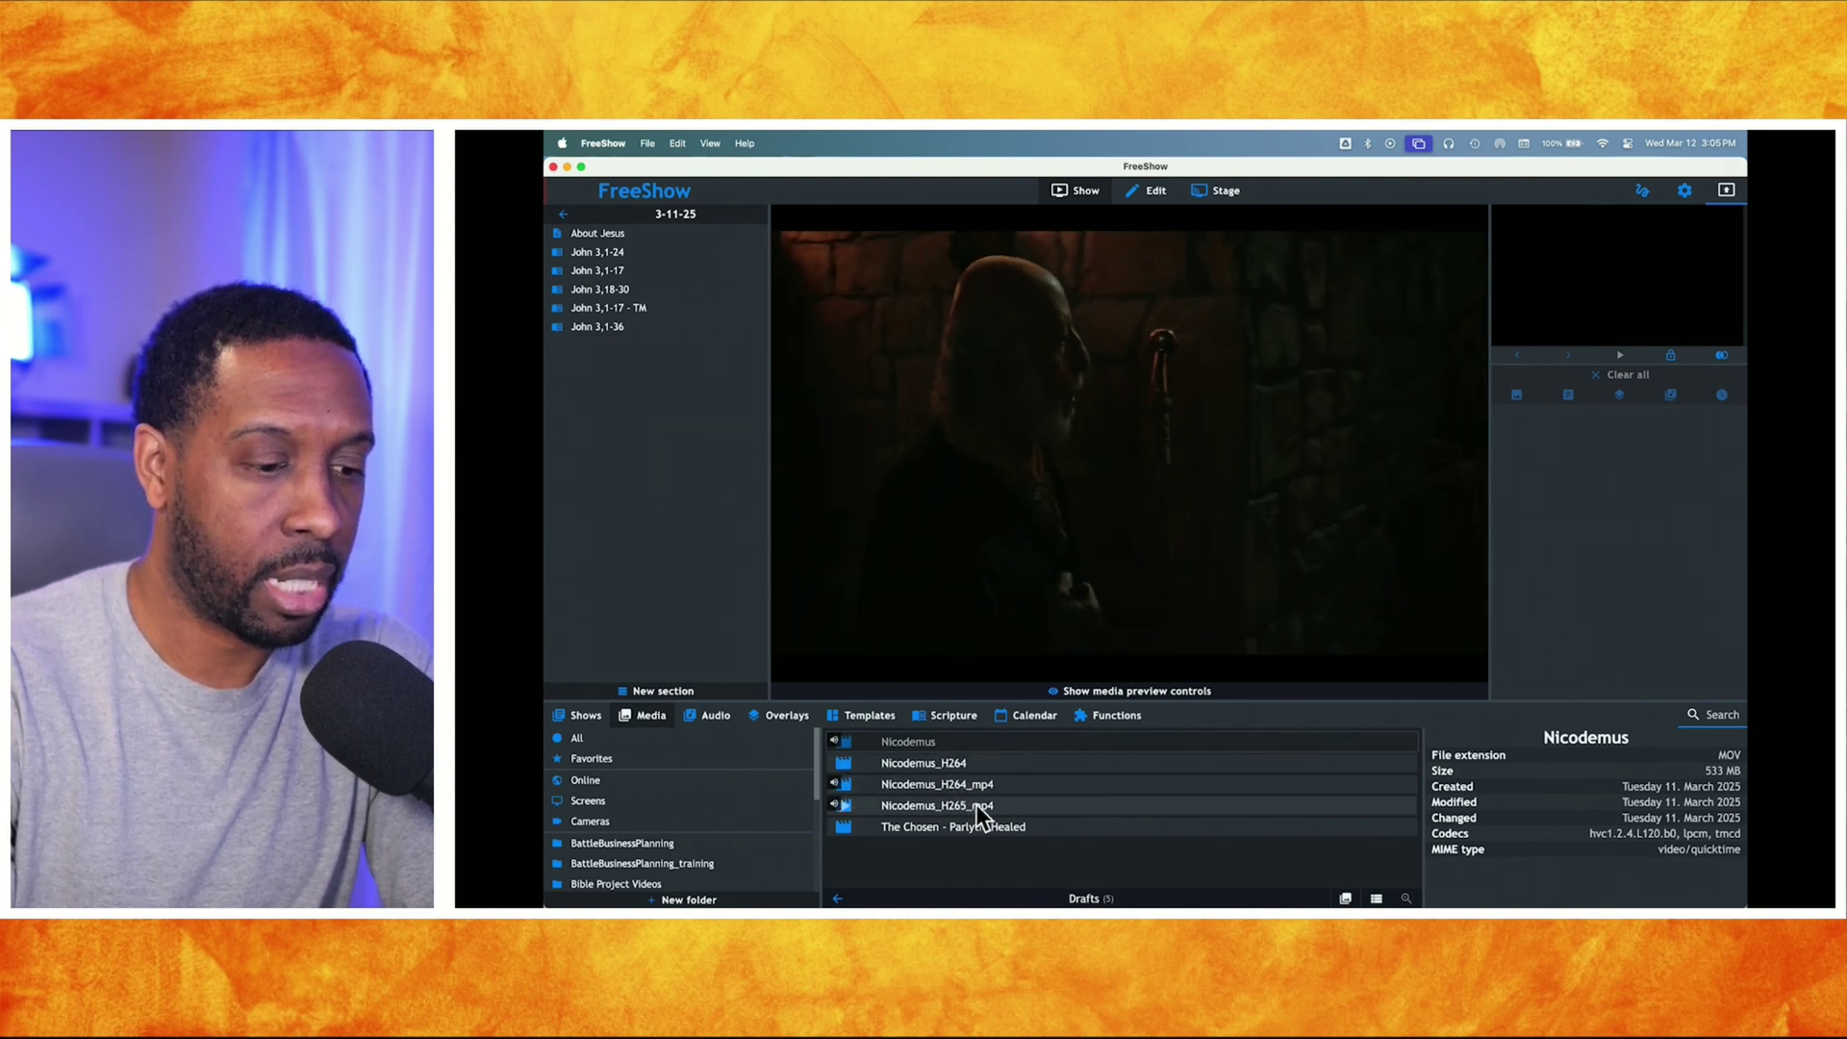
left_click_drag(945, 805, 671, 518)
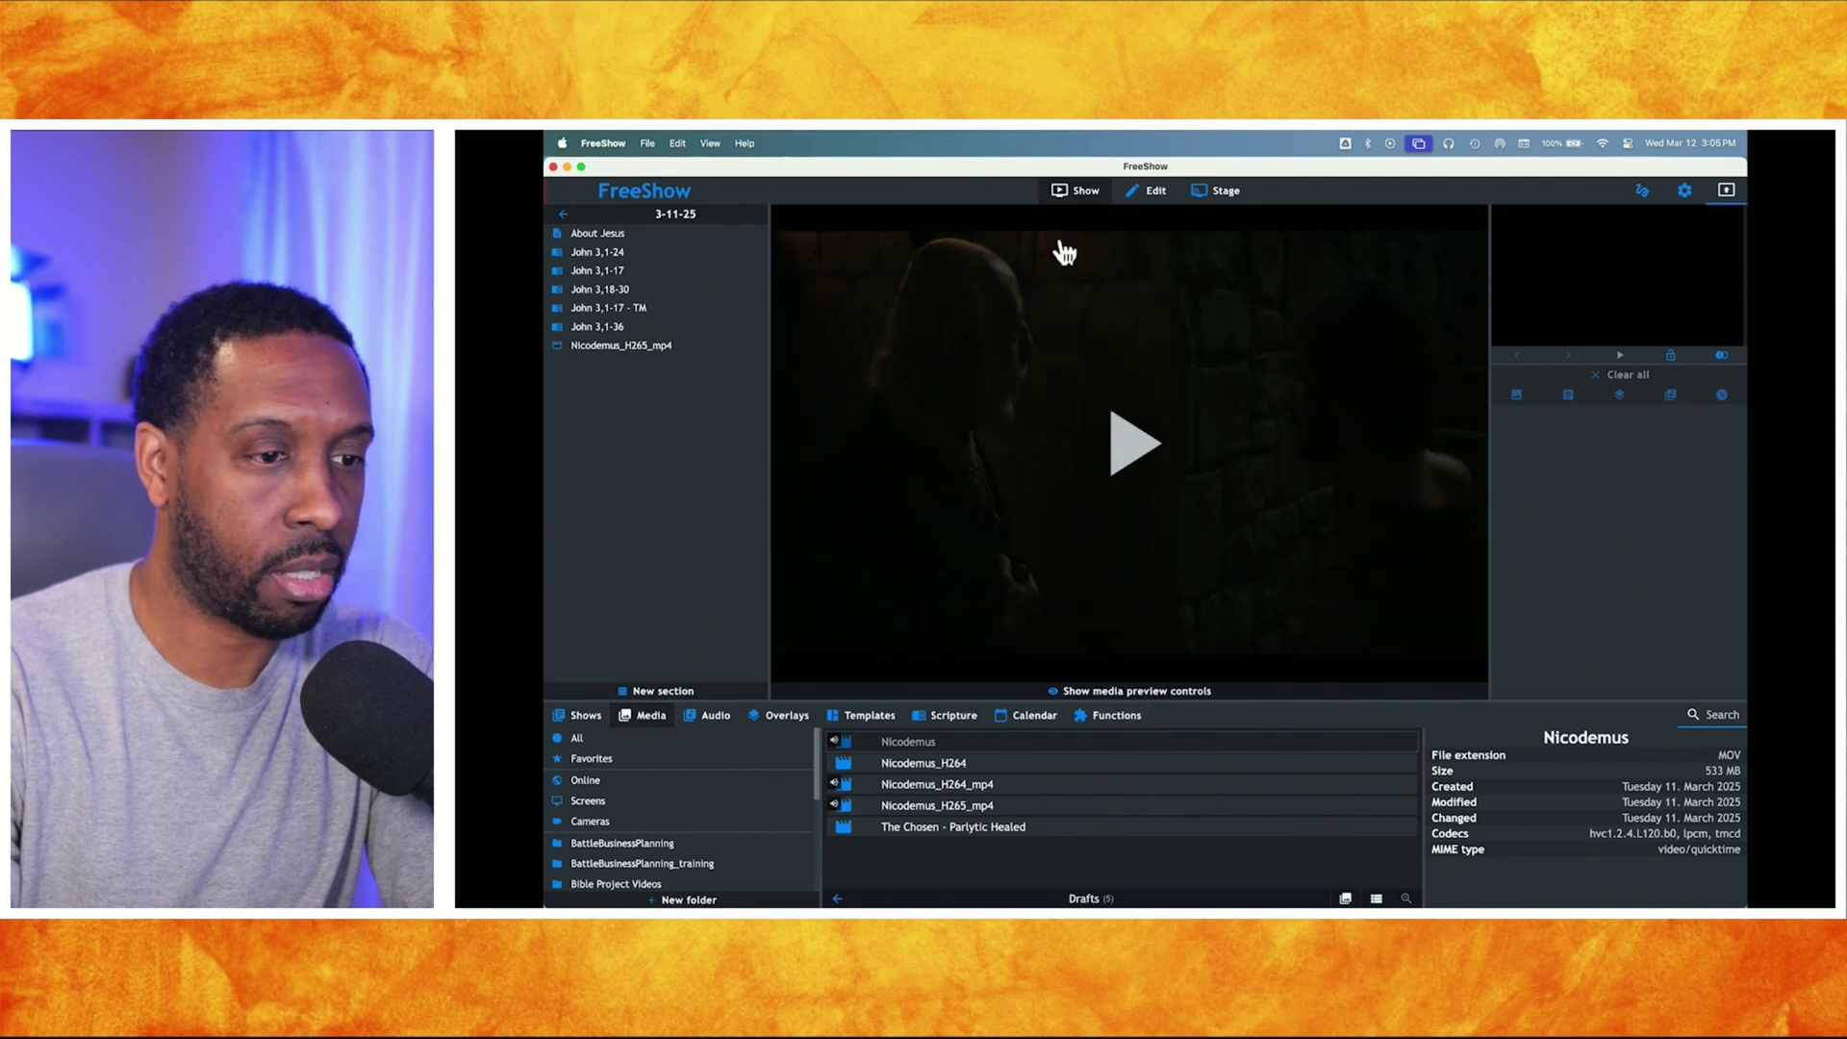
left_click(618, 327)
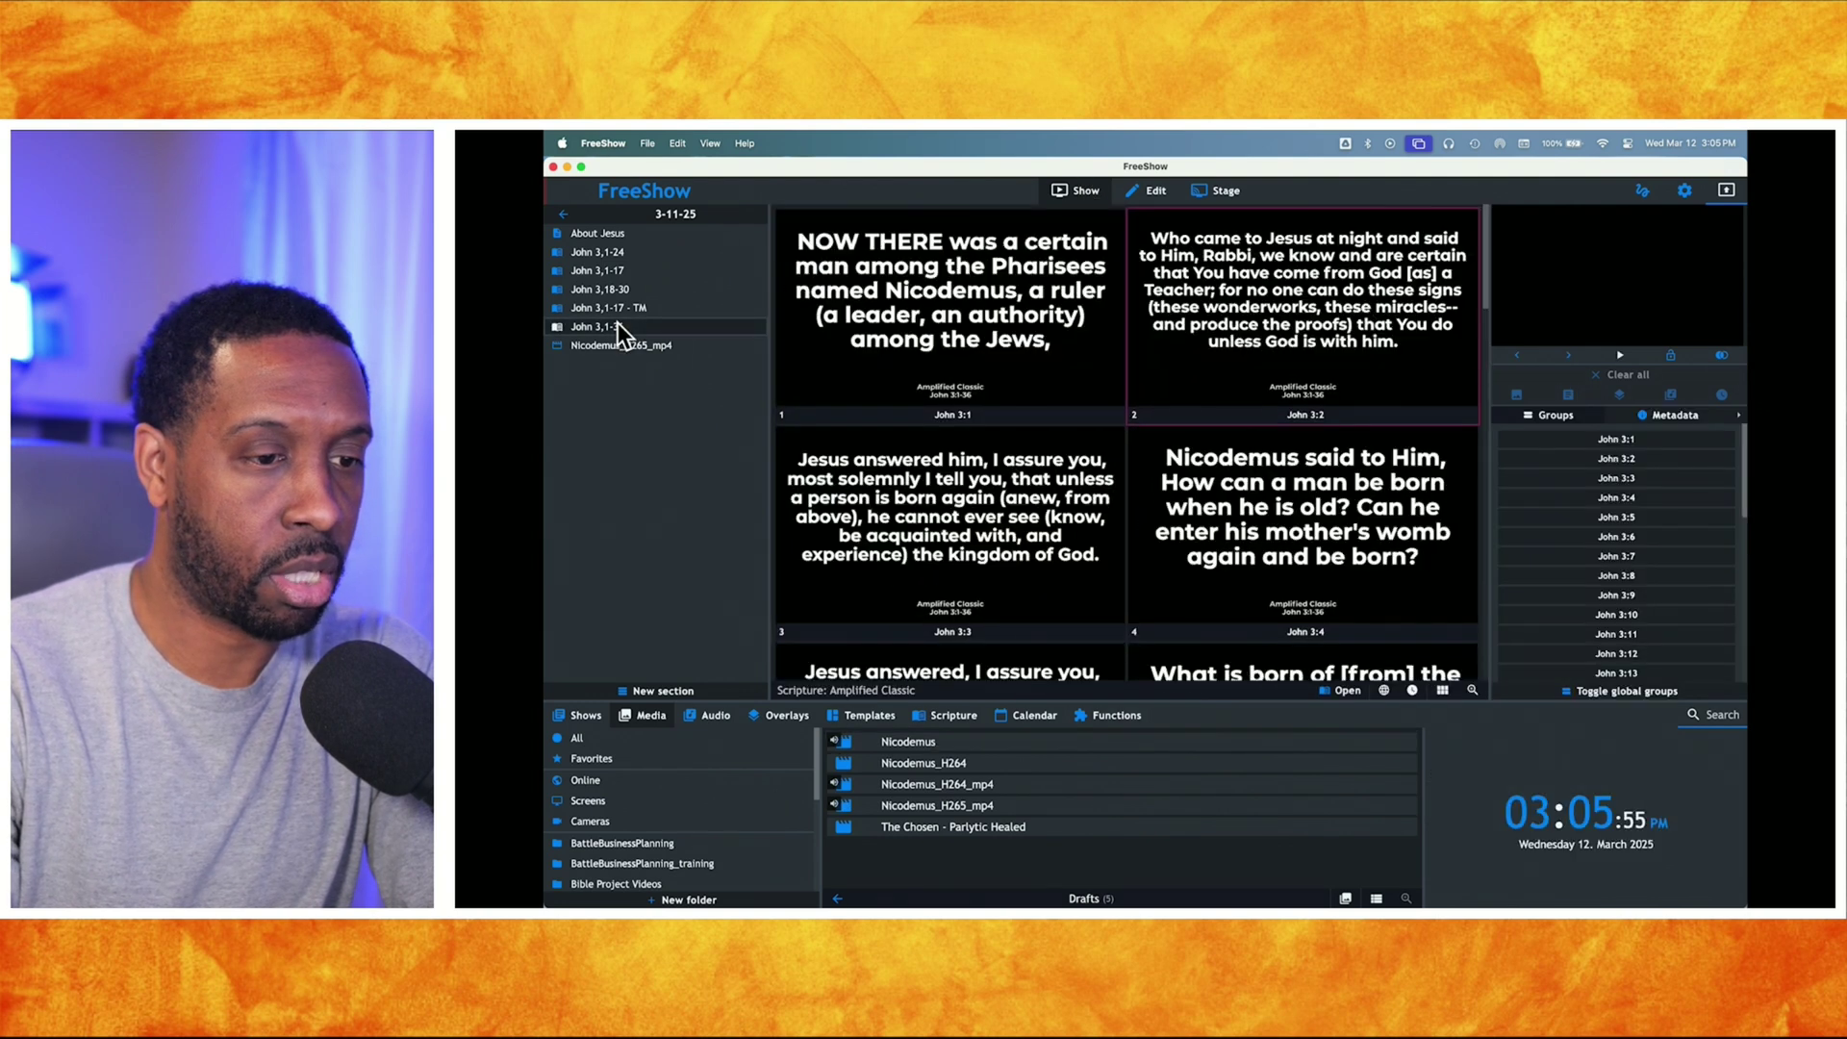
- Show the John 3:1 slide in the output, clear it, and play Nicodemus_H265_mp4 from the project
left_click(907, 314)
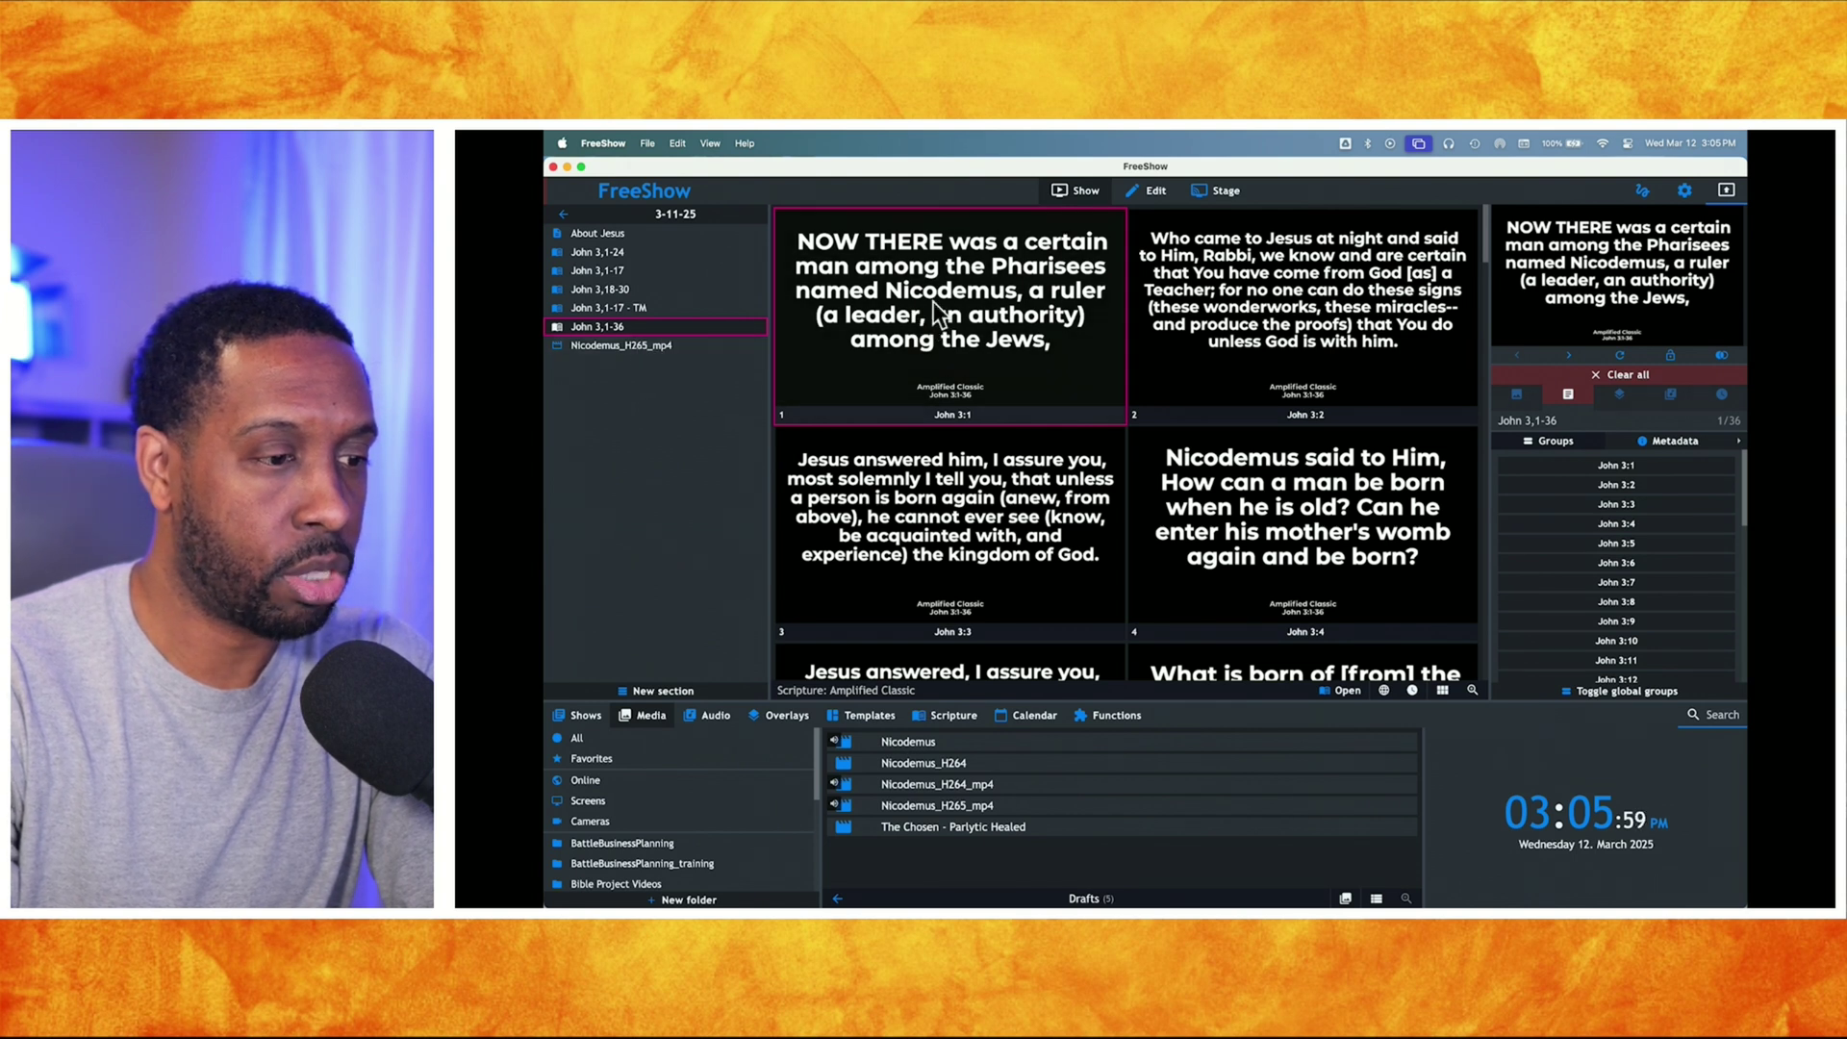
left_click(1568, 396)
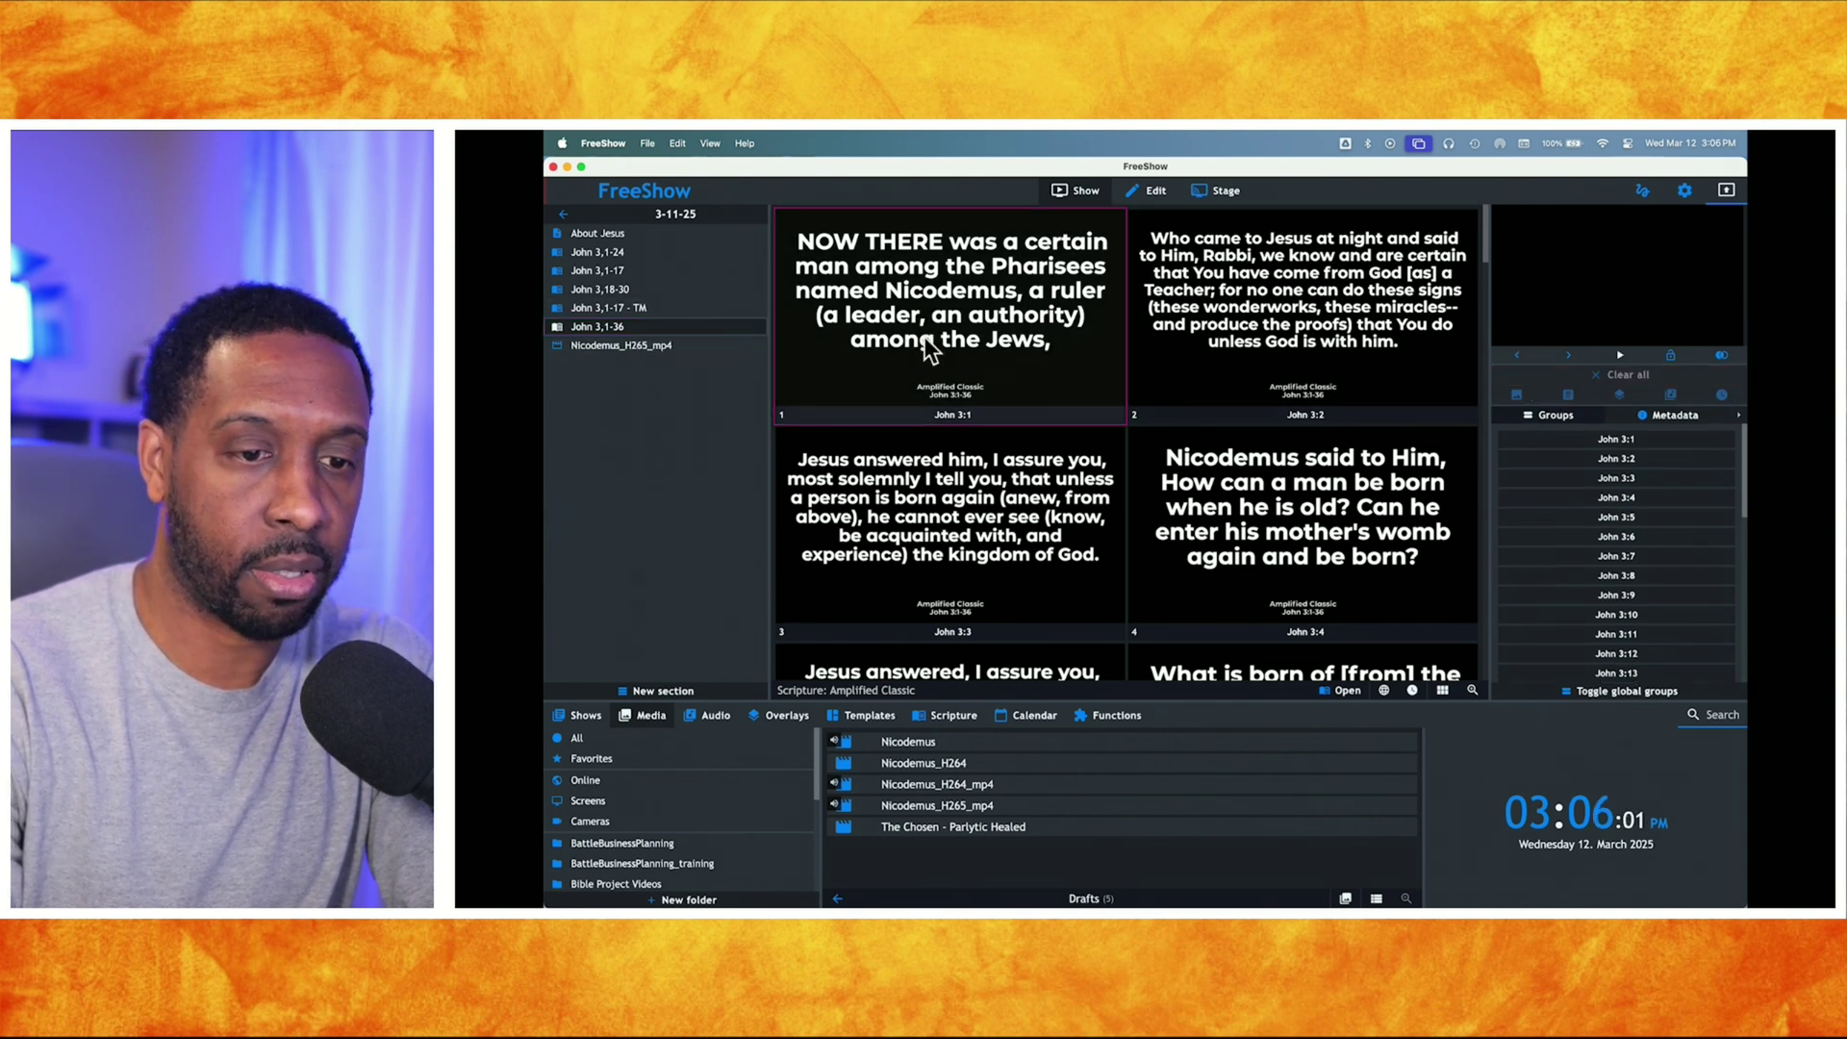
left_click(631, 346)
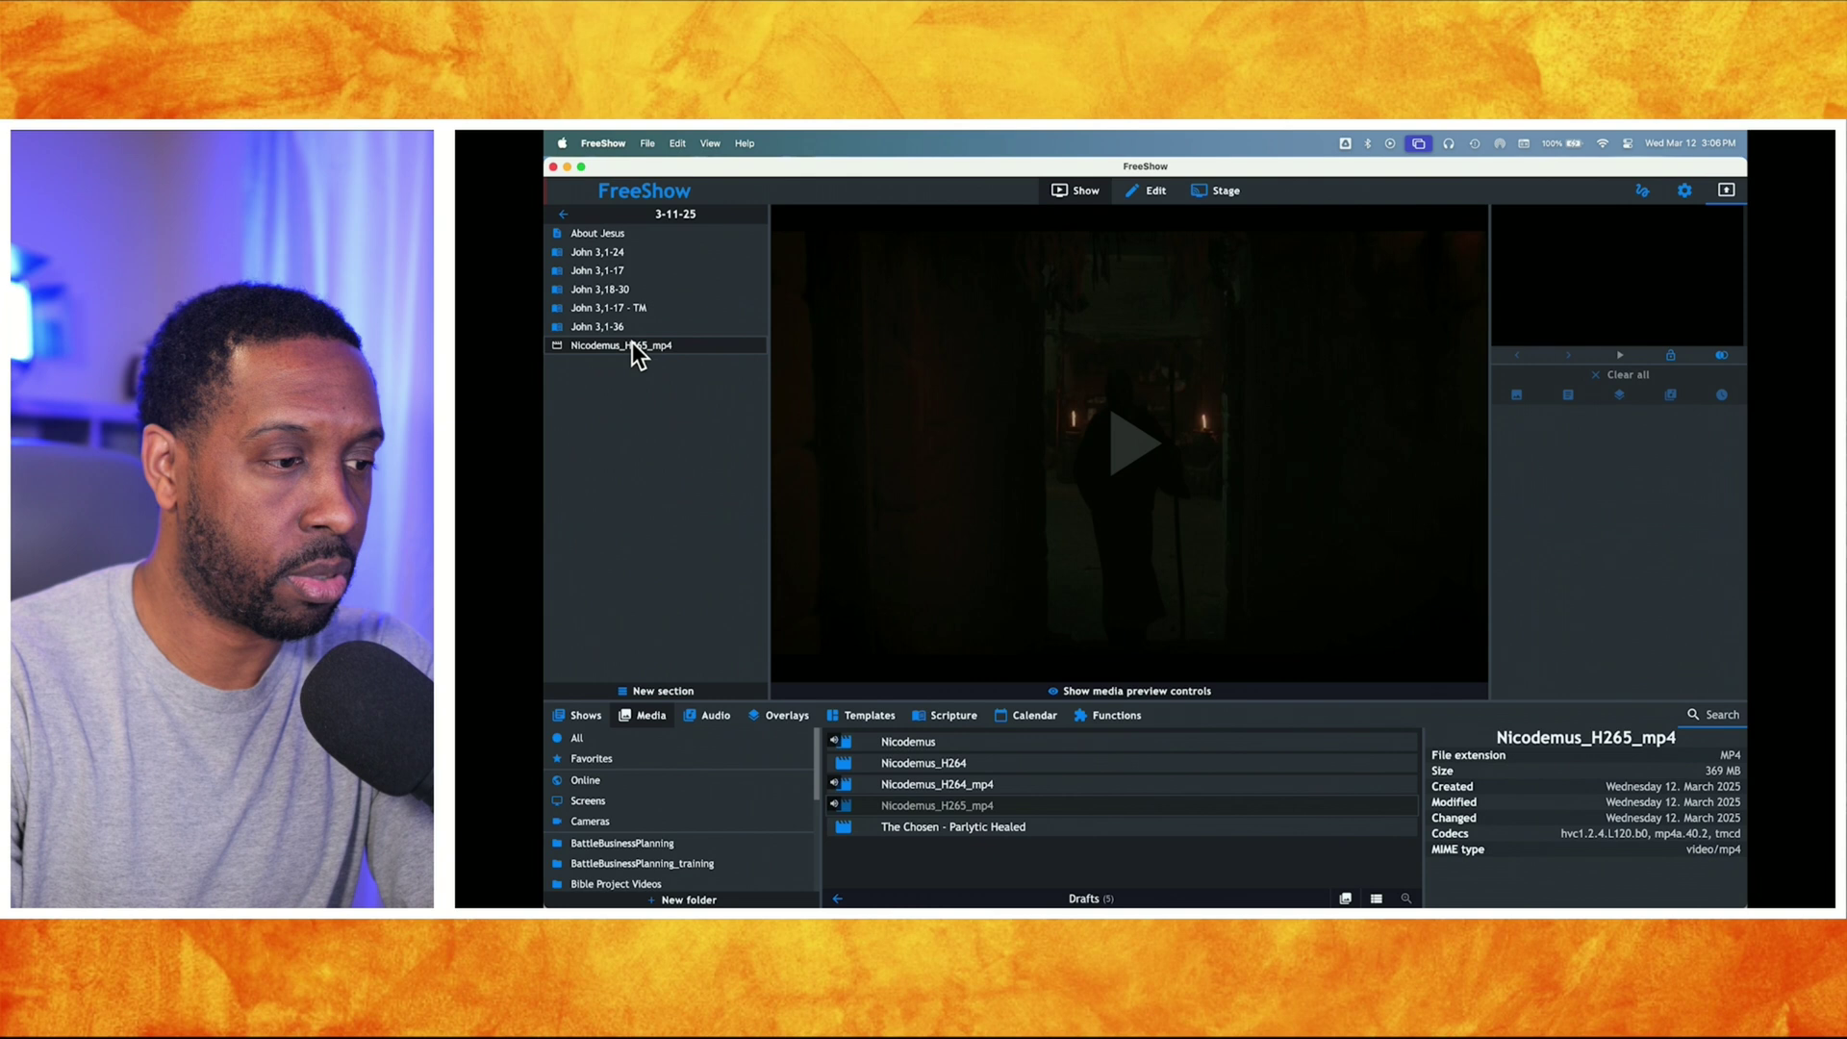
left_click(1126, 443)
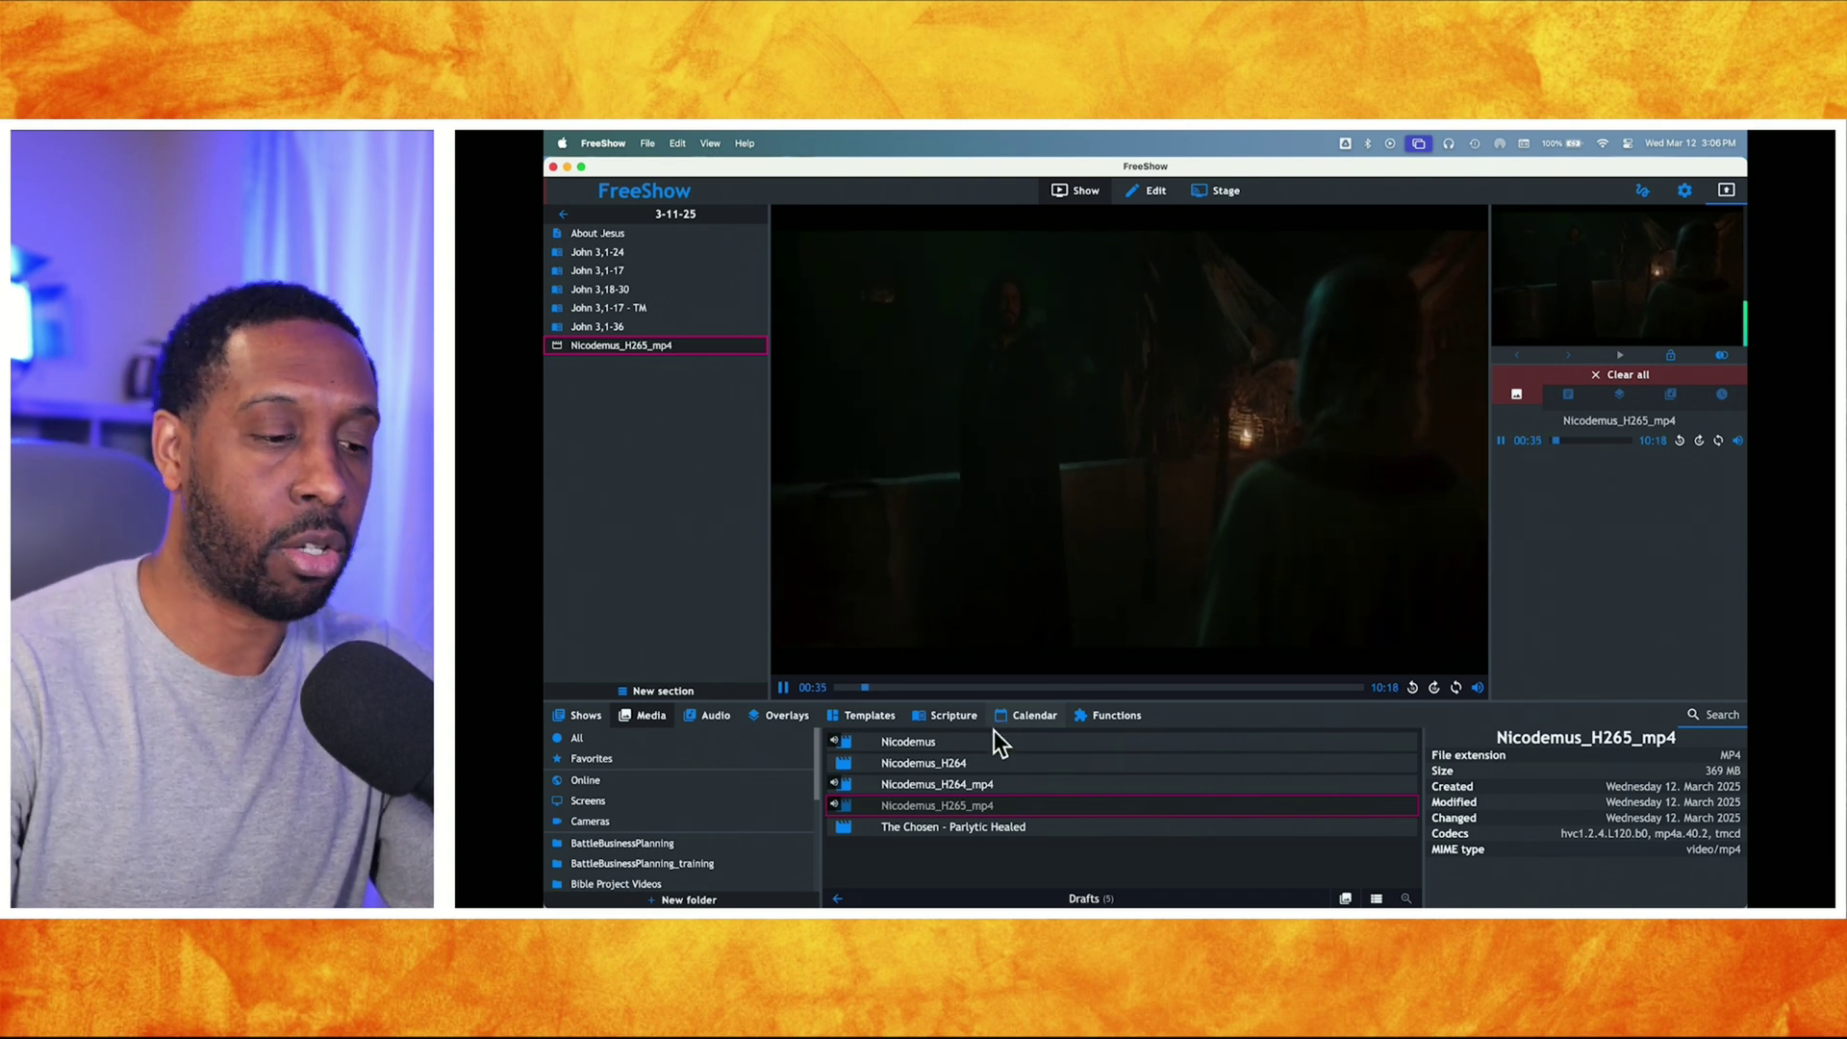
- Review the media settings of the Nicodemus_H264_mp4 video and return to the show view
right_click(924, 781)
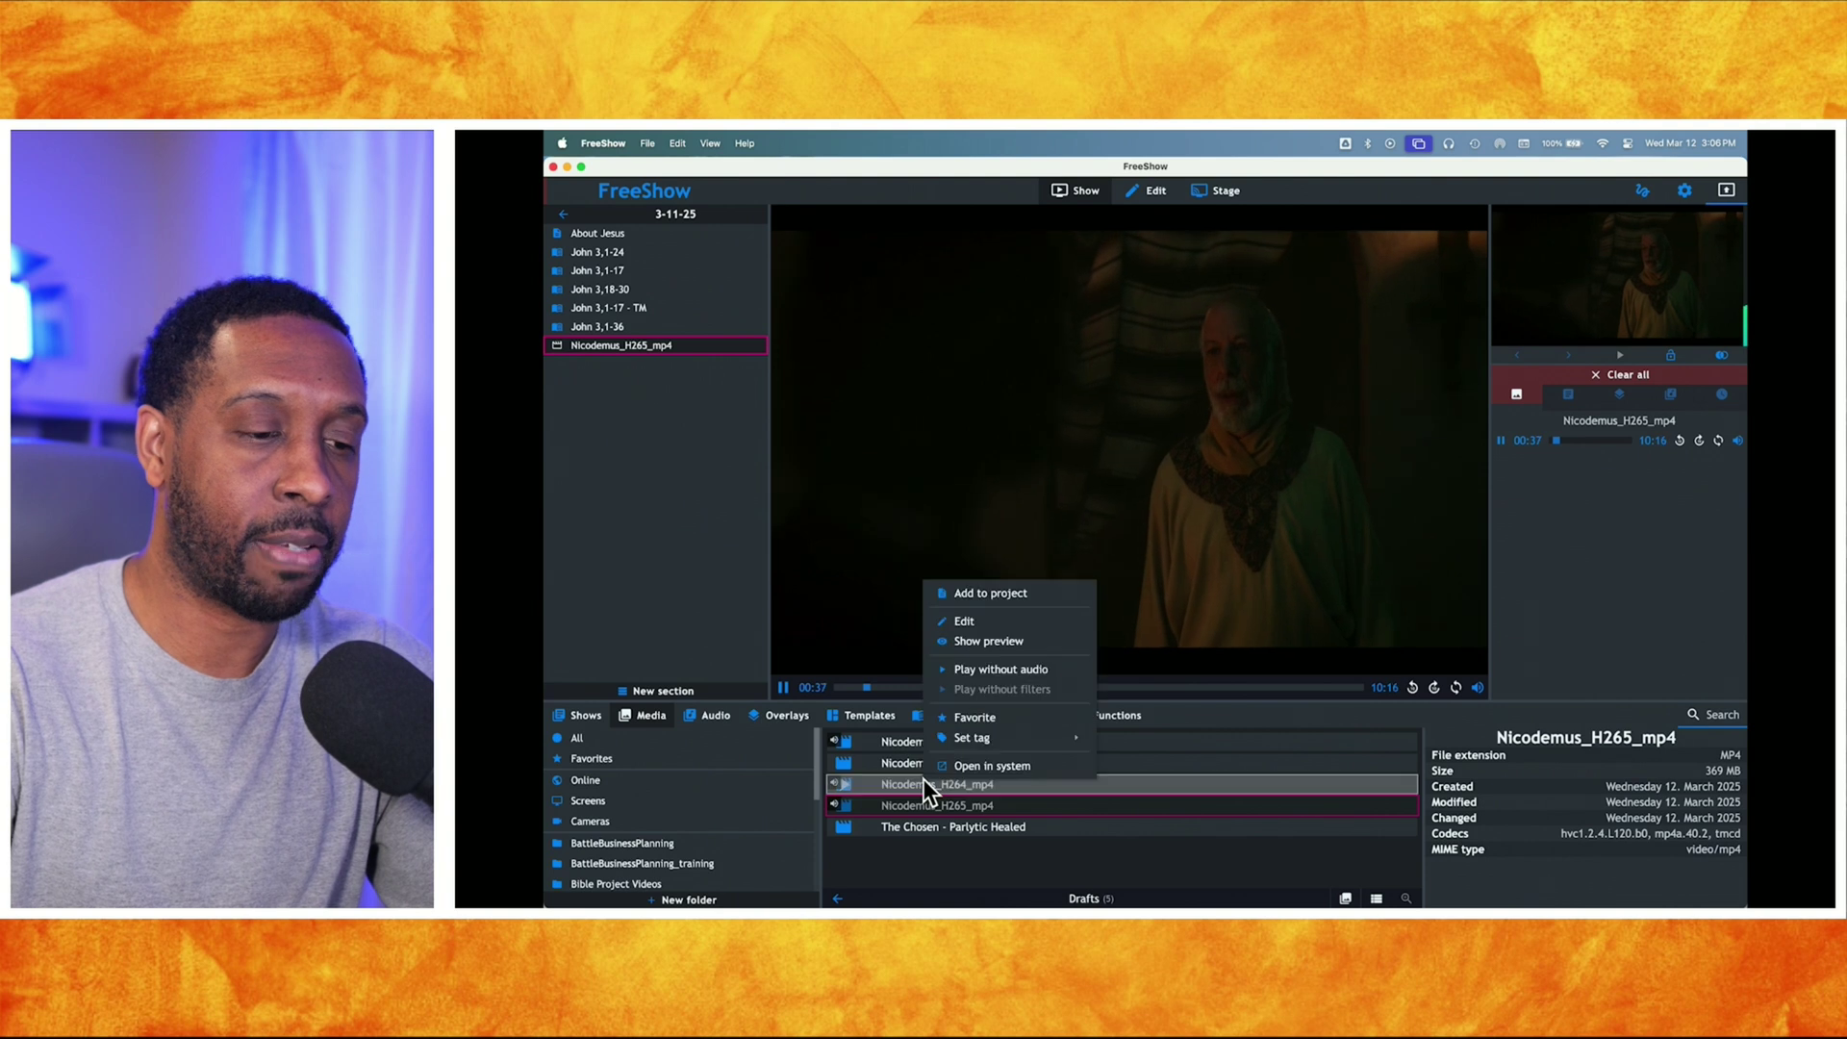
left_click(972, 622)
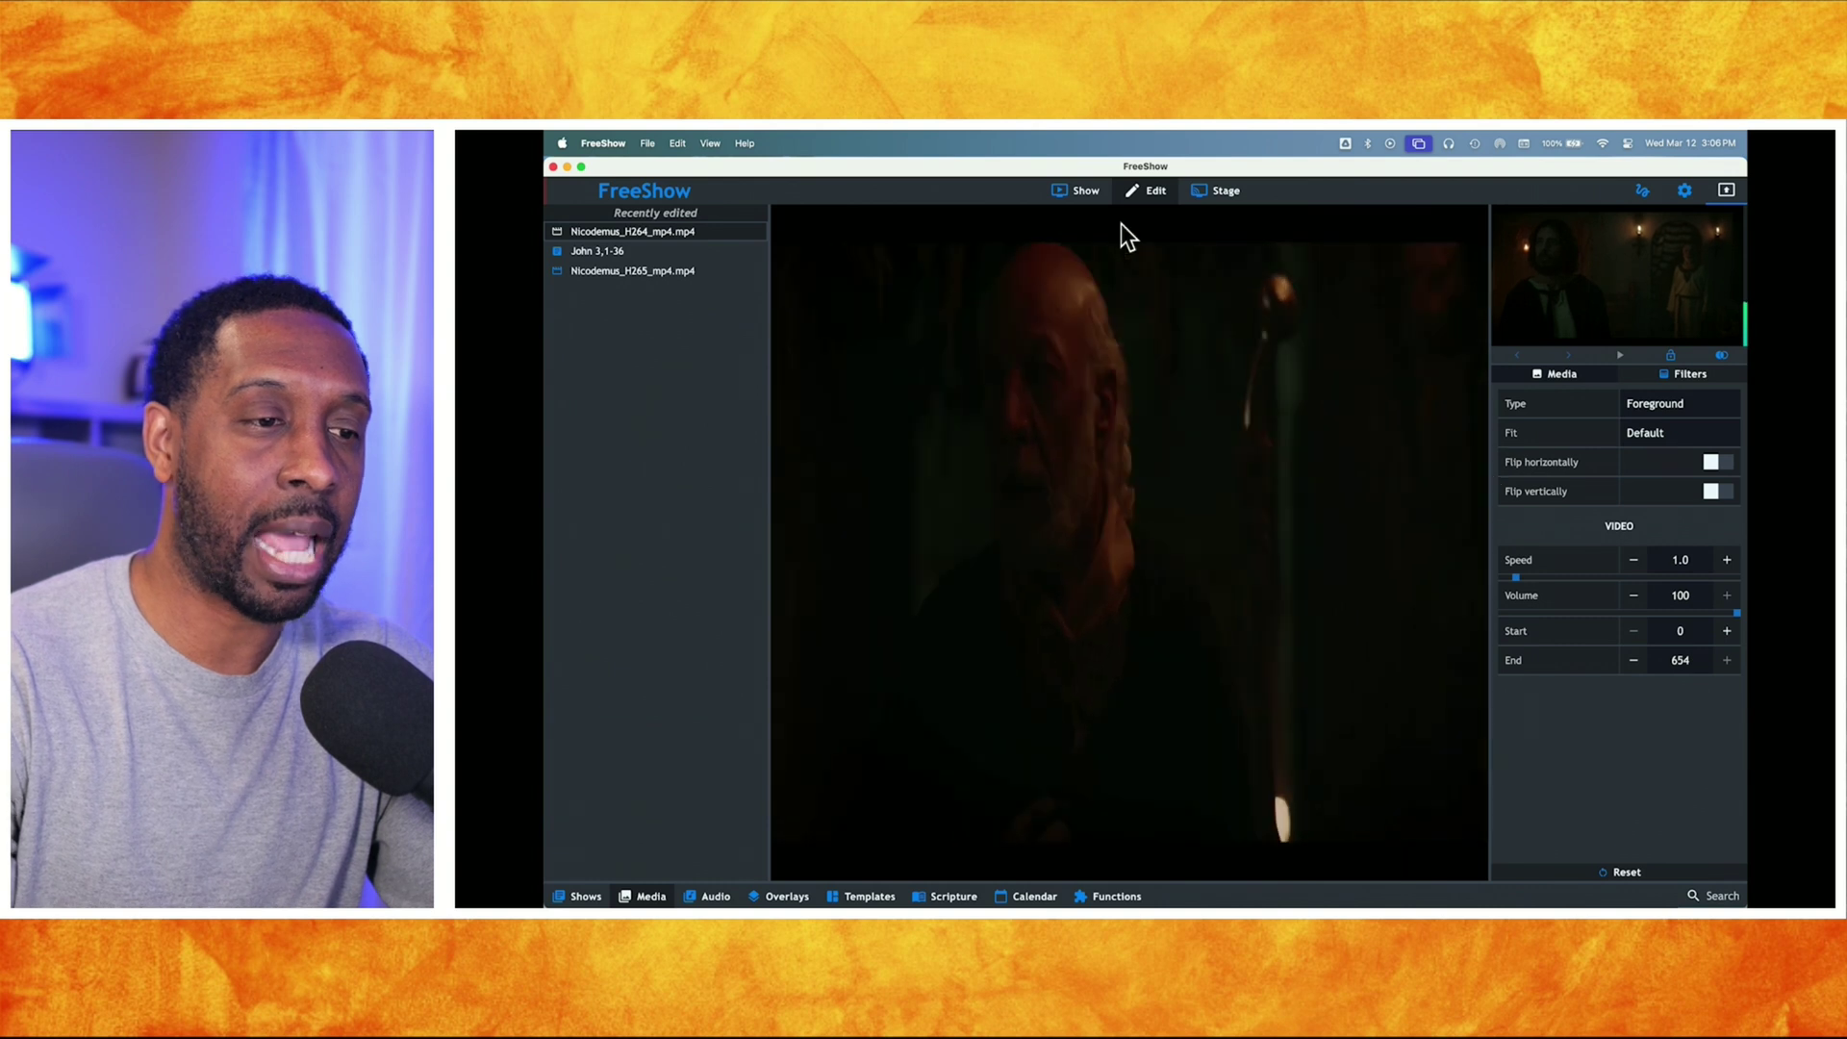
left_click(1079, 192)
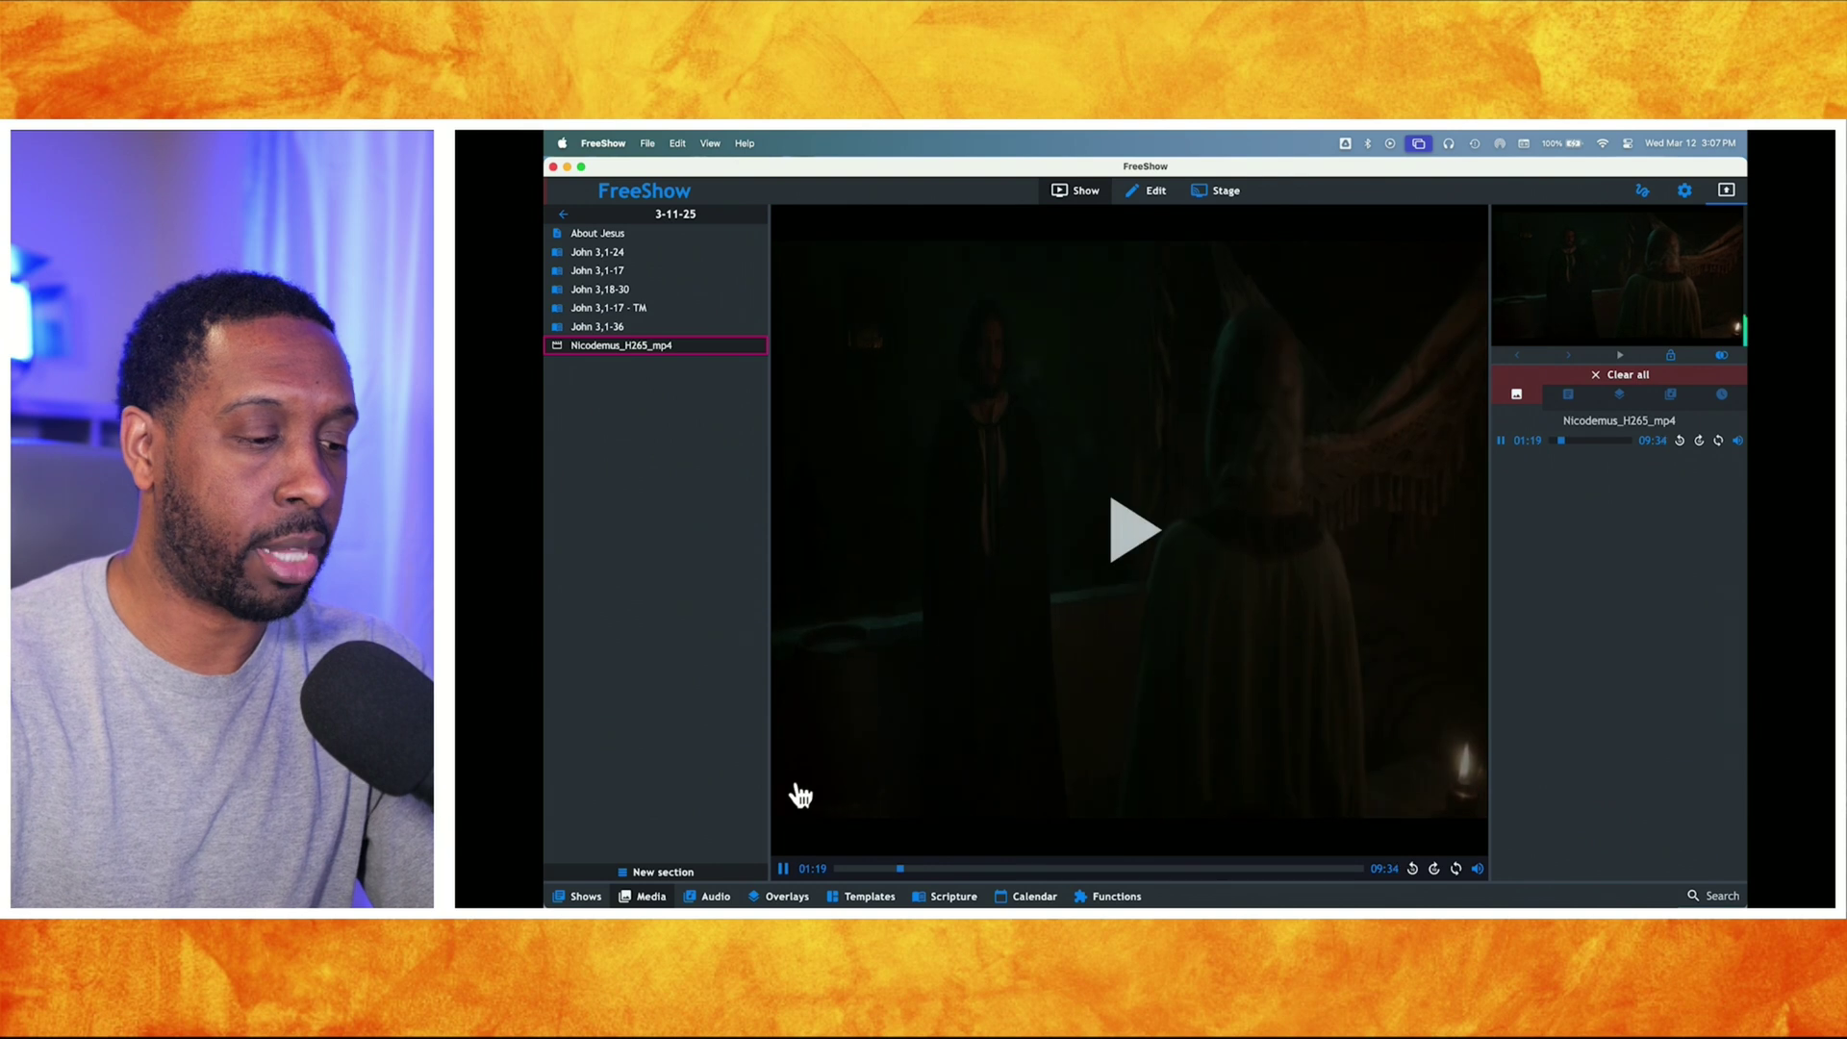
- Browse the media library to the New Tool Kit Backgrounds folder inside YoloBox Files, Video Backdrops
left_click(654, 896)
scroll(662, 880, "down", 10)
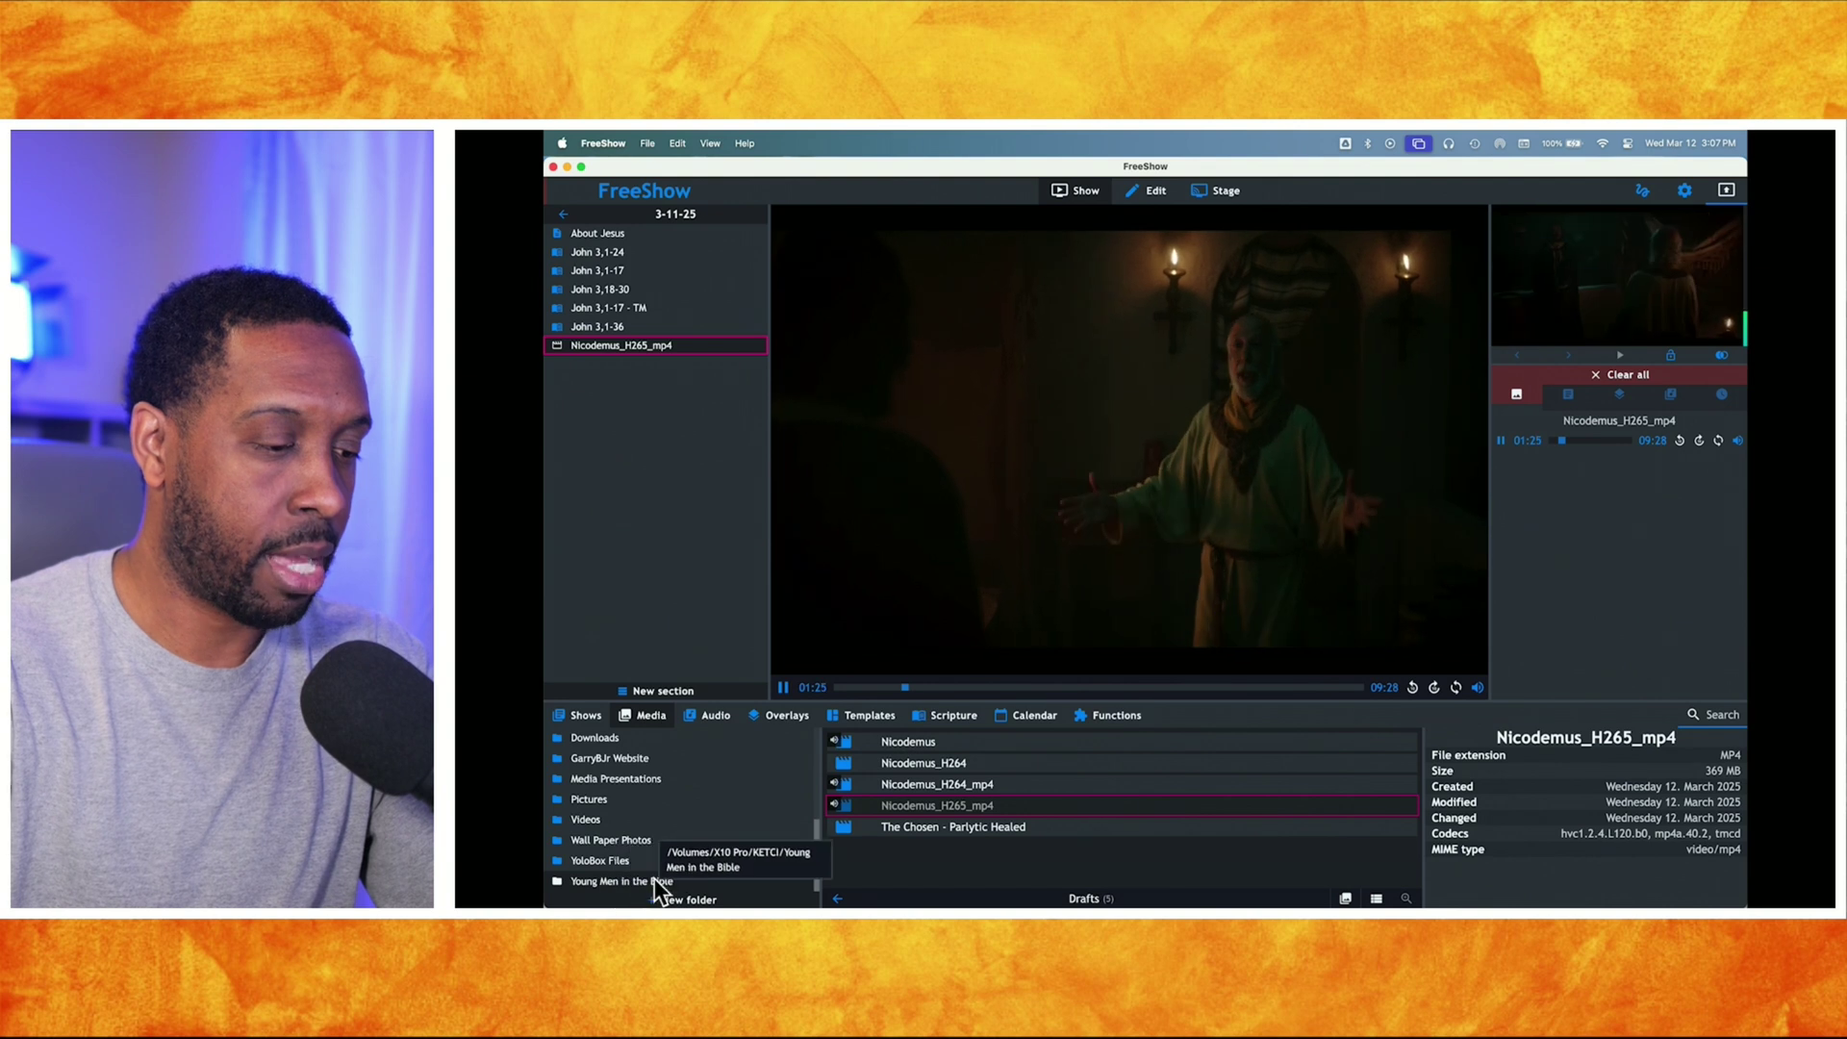
left_click(609, 860)
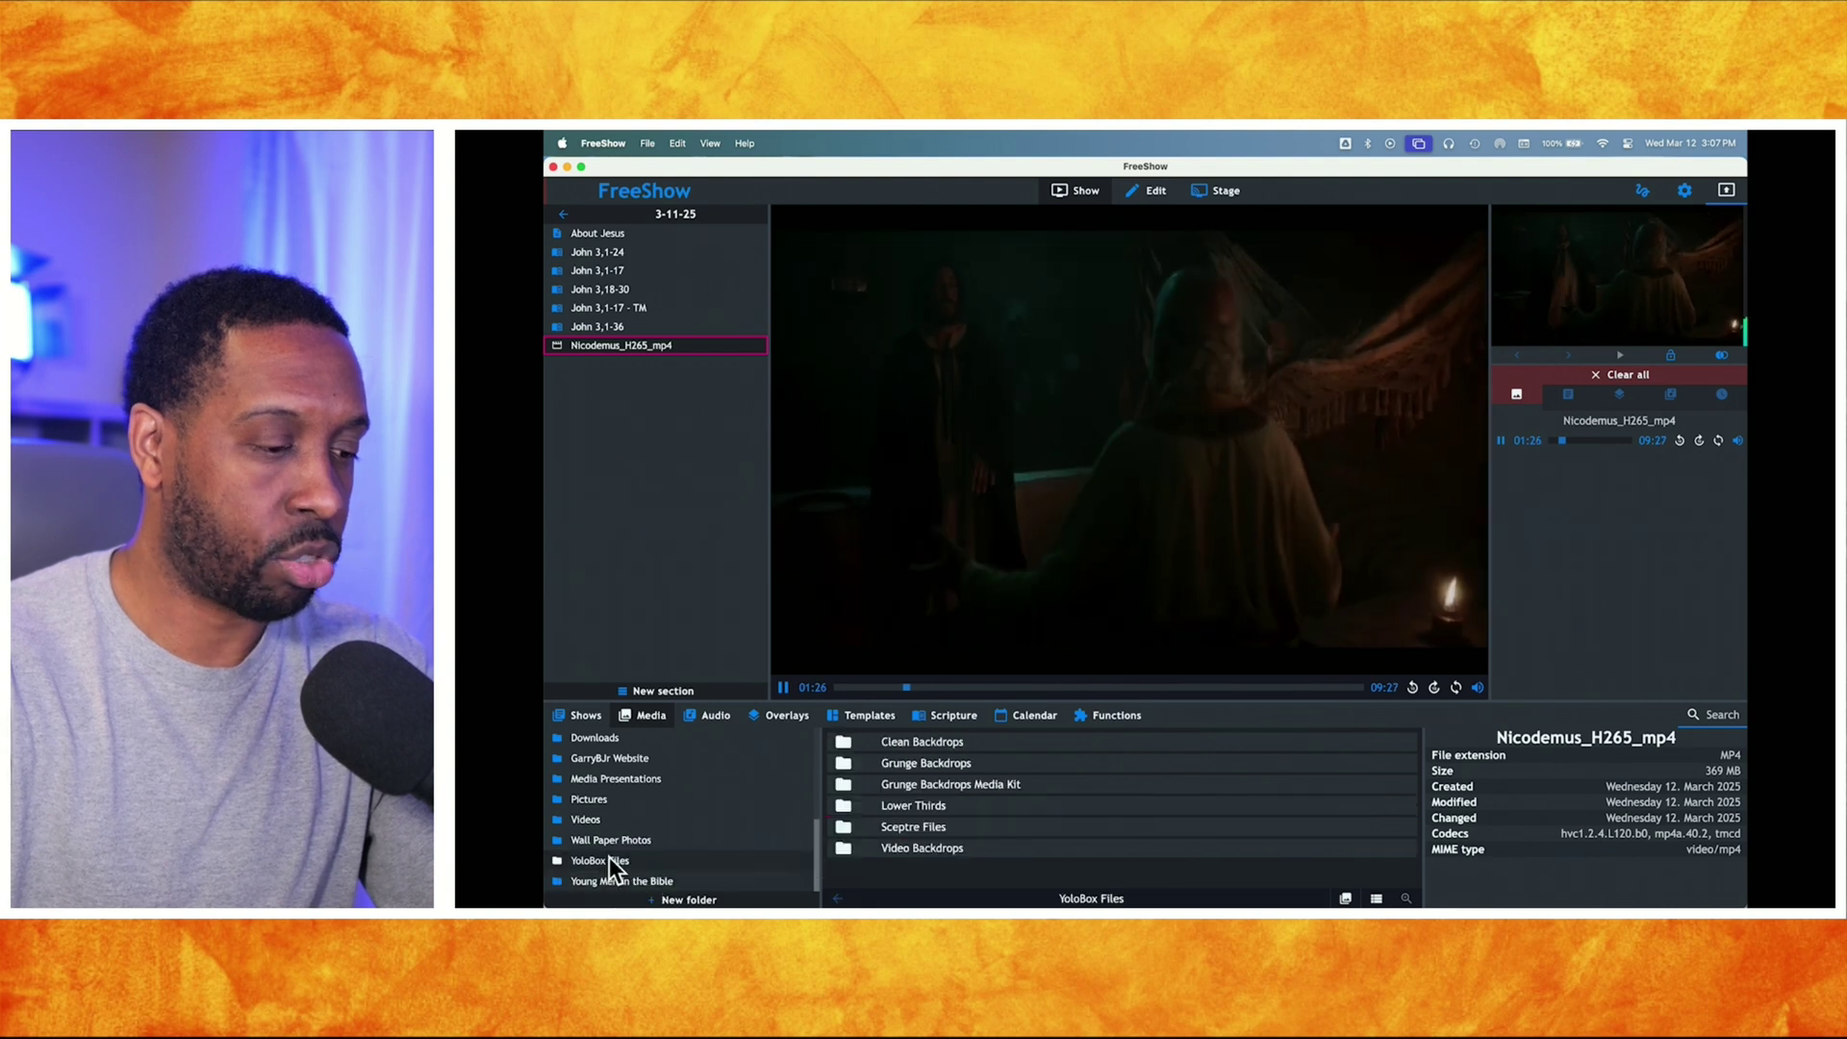
left_click(920, 847)
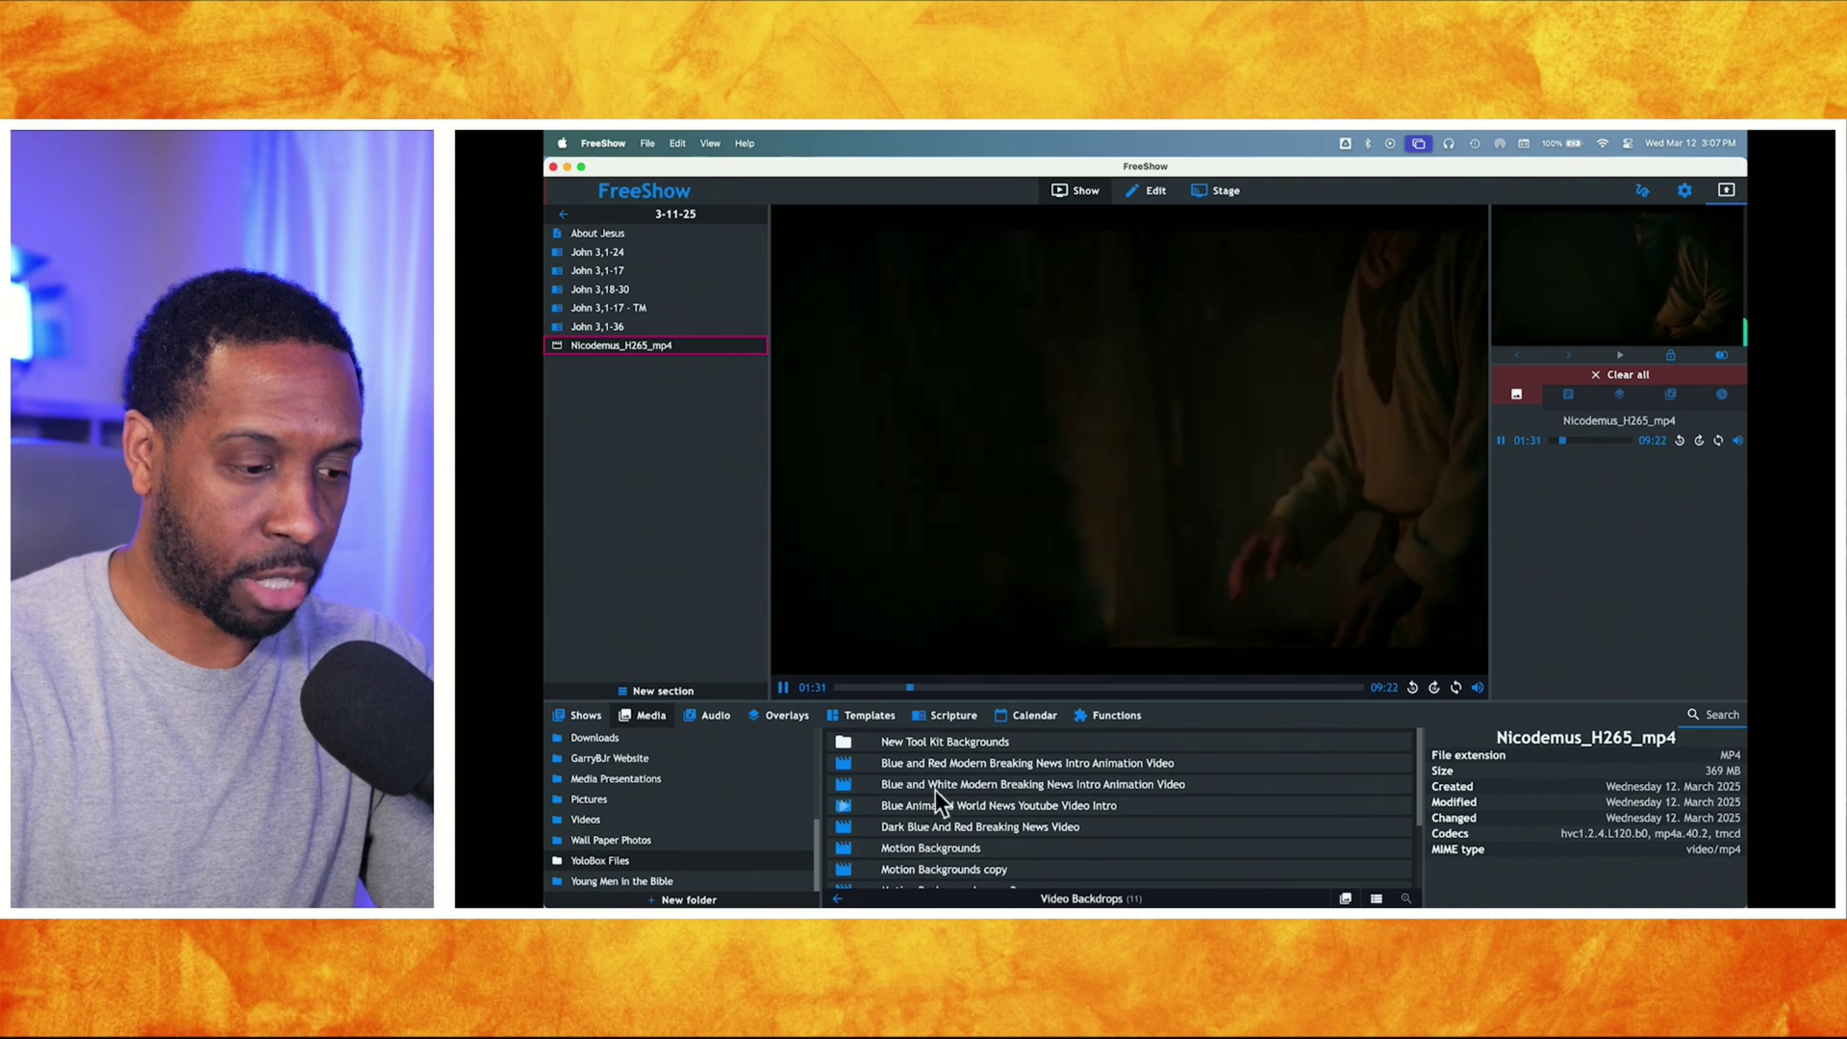
left_click(914, 742)
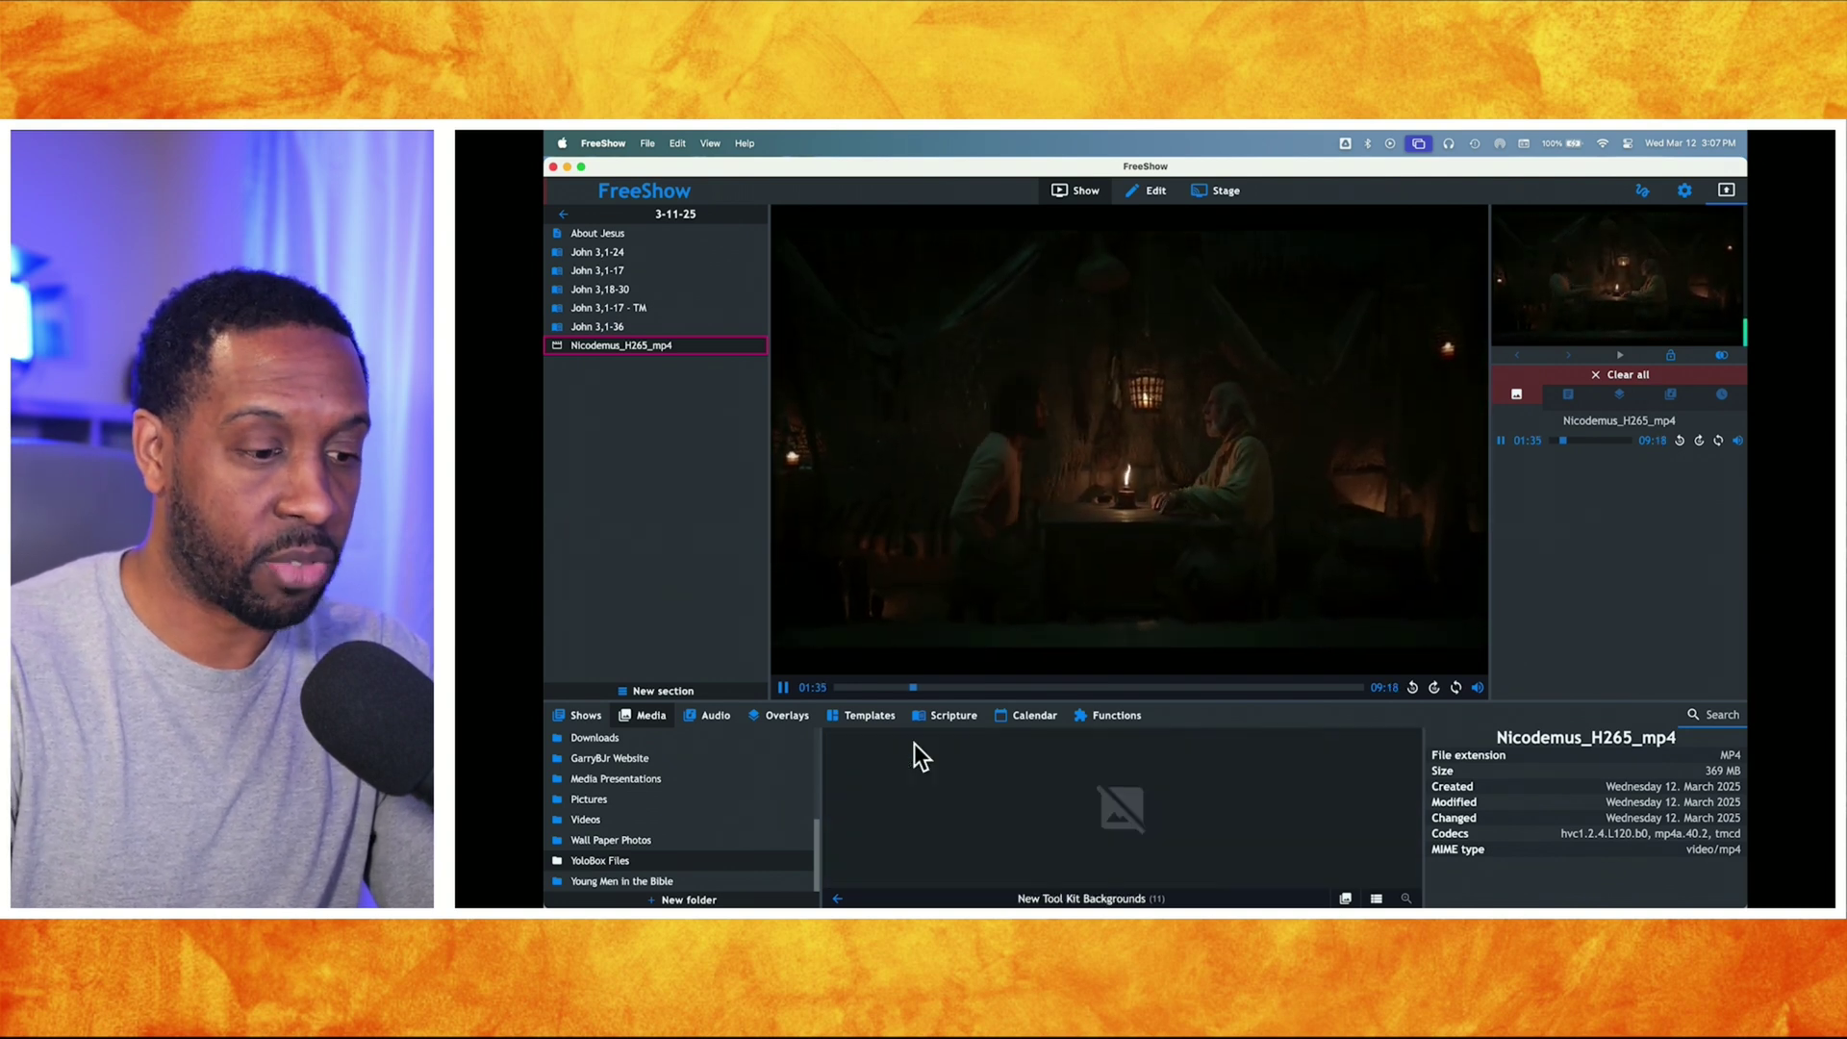
- Open the John 3,1-36 show, clear the playing video from the output, and display the John 3:1 slide
left_click(641, 327)
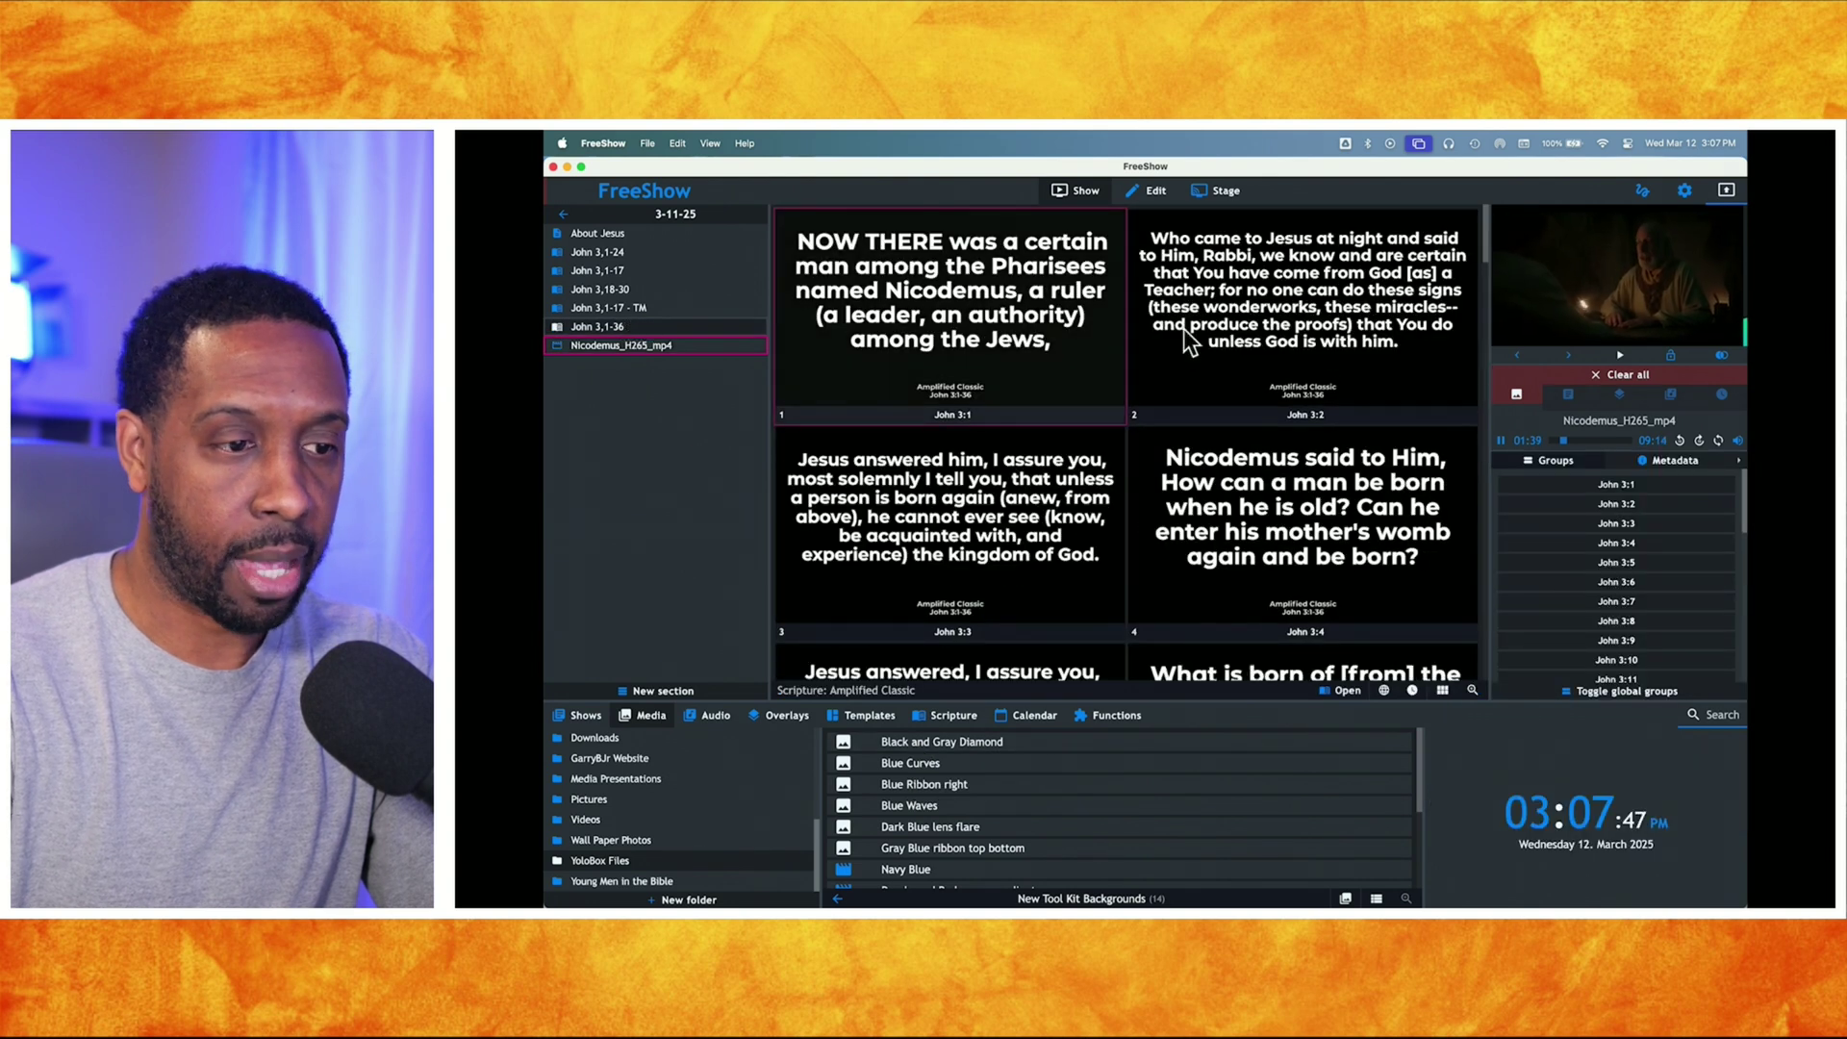
left_click(1518, 398)
left_click(1000, 314)
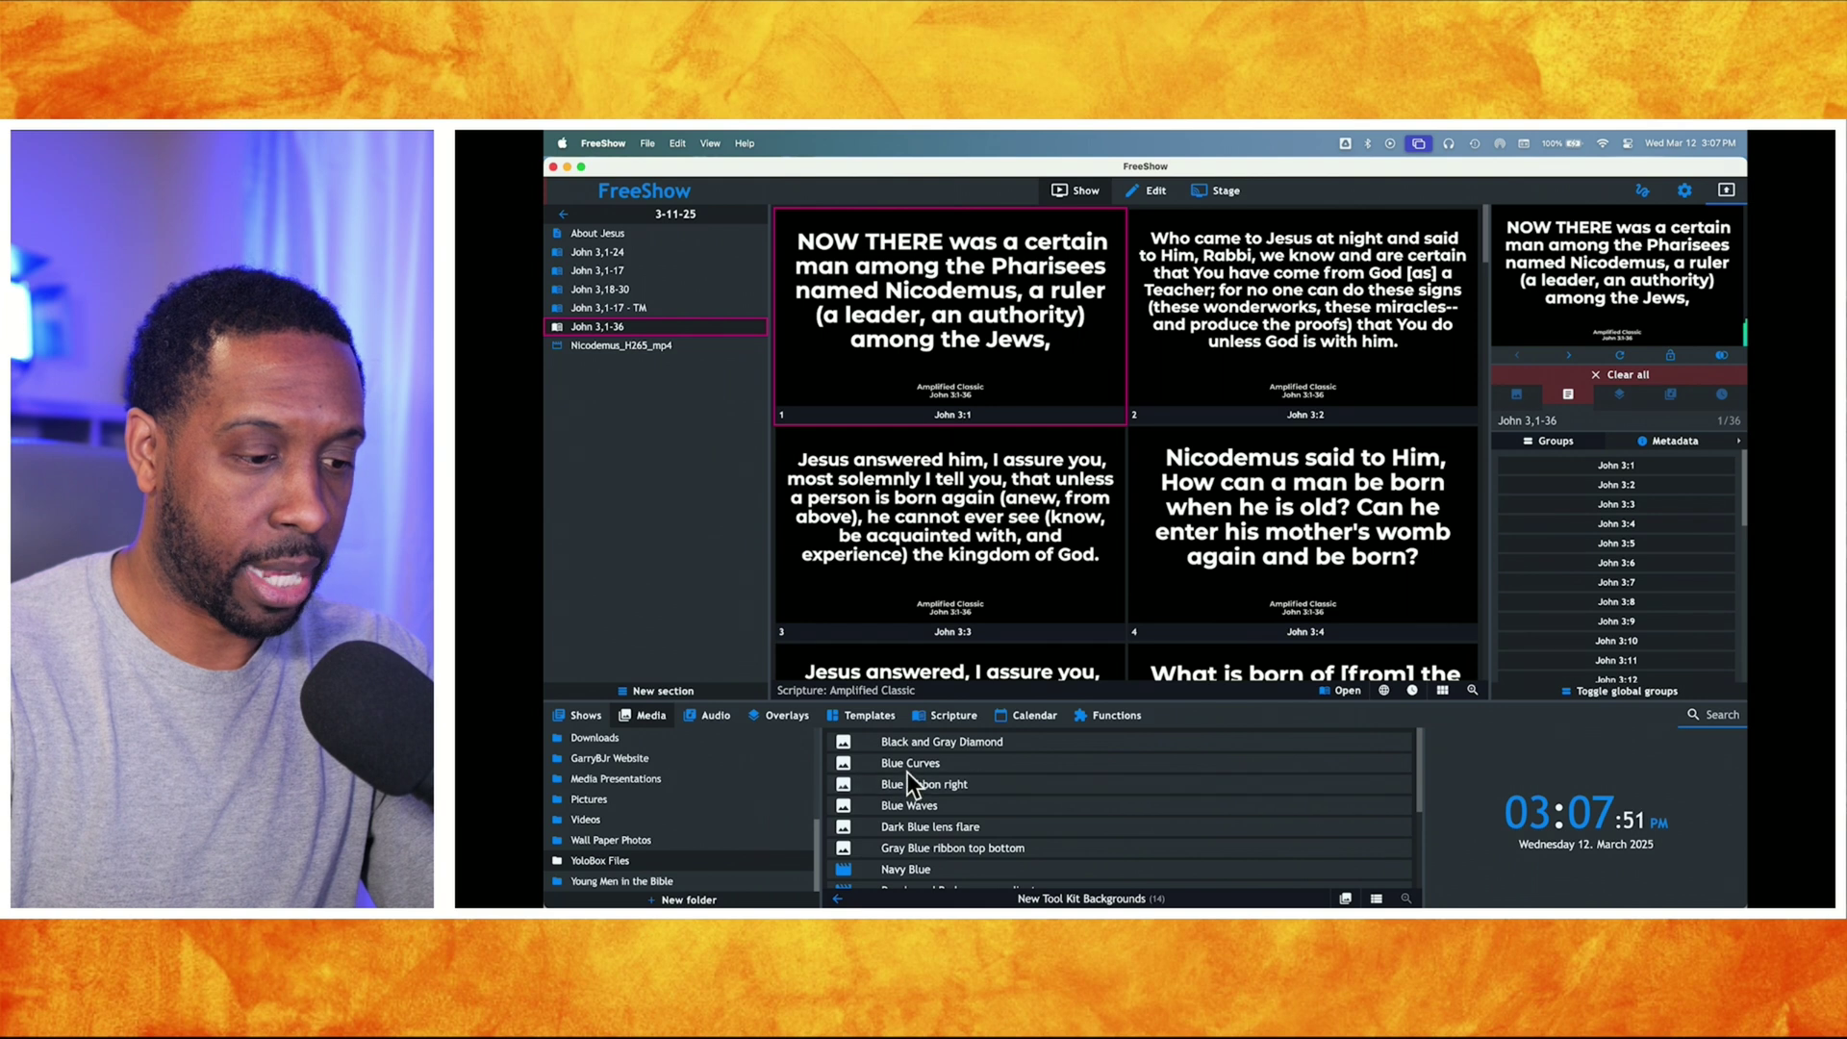
- Play the Sandy Brown Gradient video behind the John 3:1 slide and check the enlarged output preview
scroll(912, 796, "down", 3)
scroll(910, 795, "down", 4)
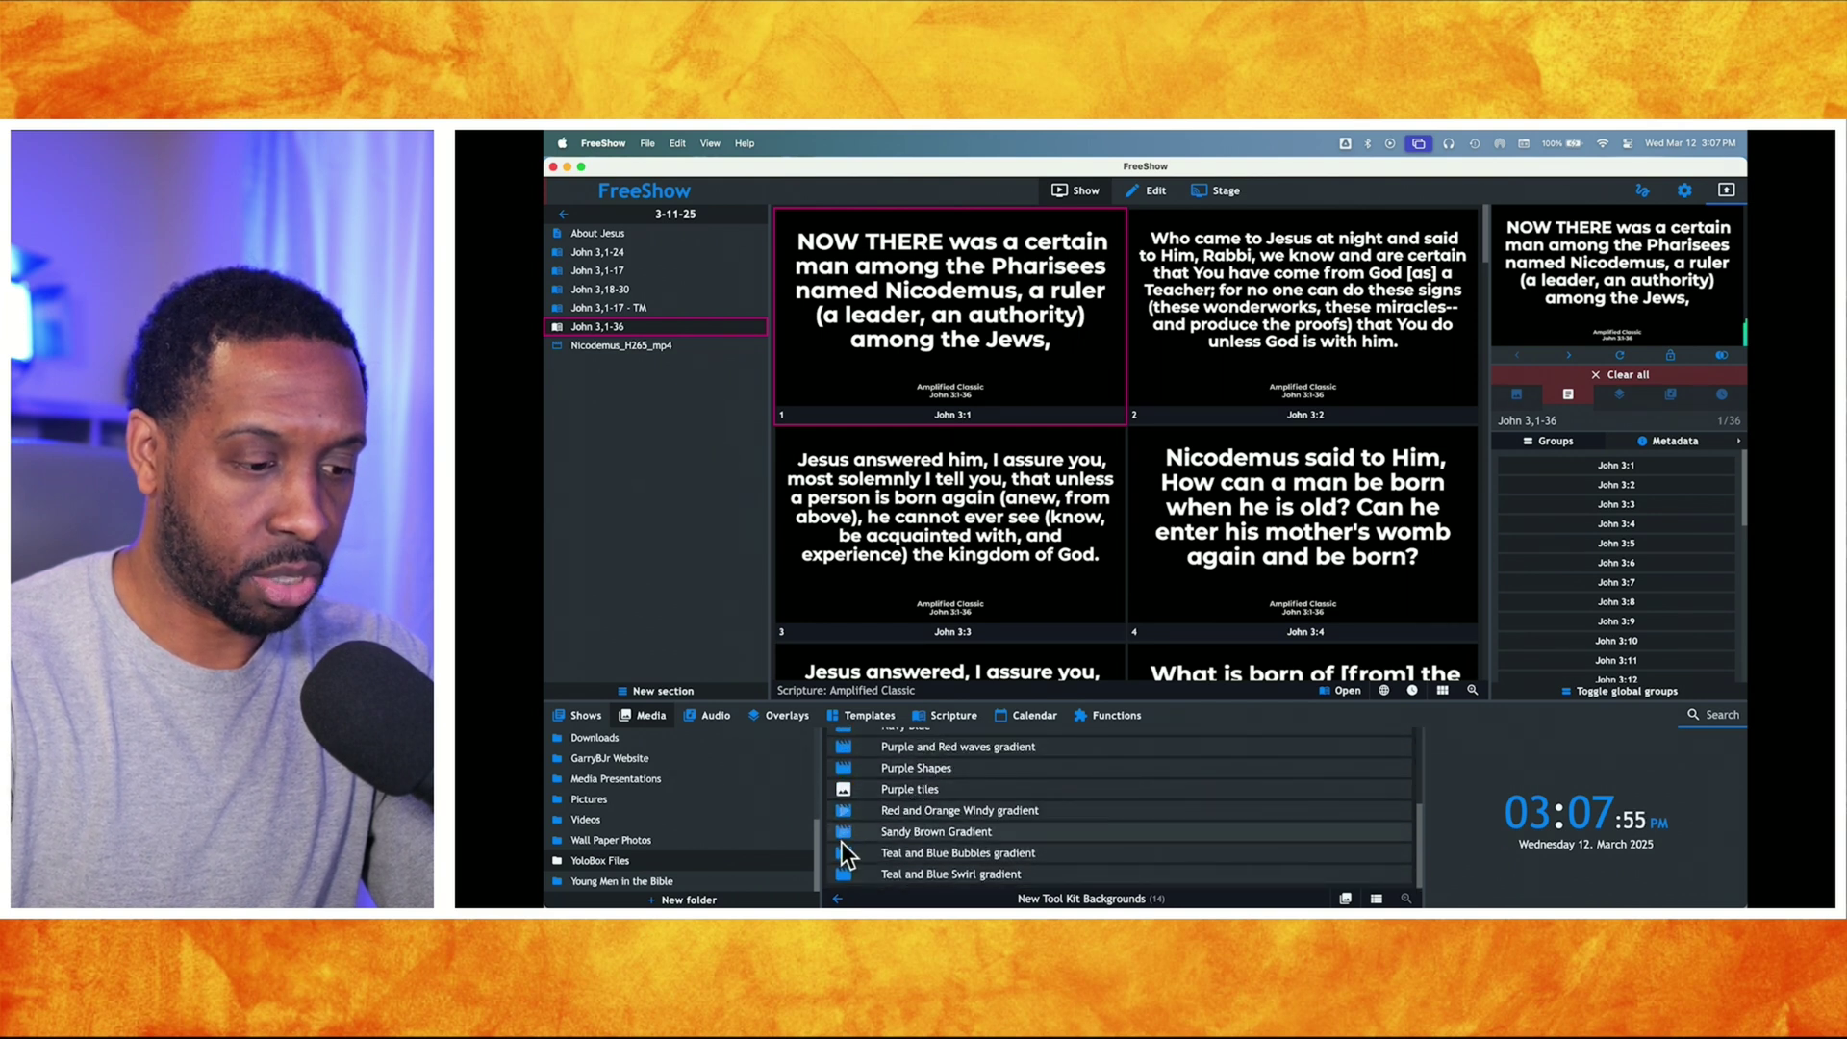
left_click(897, 833)
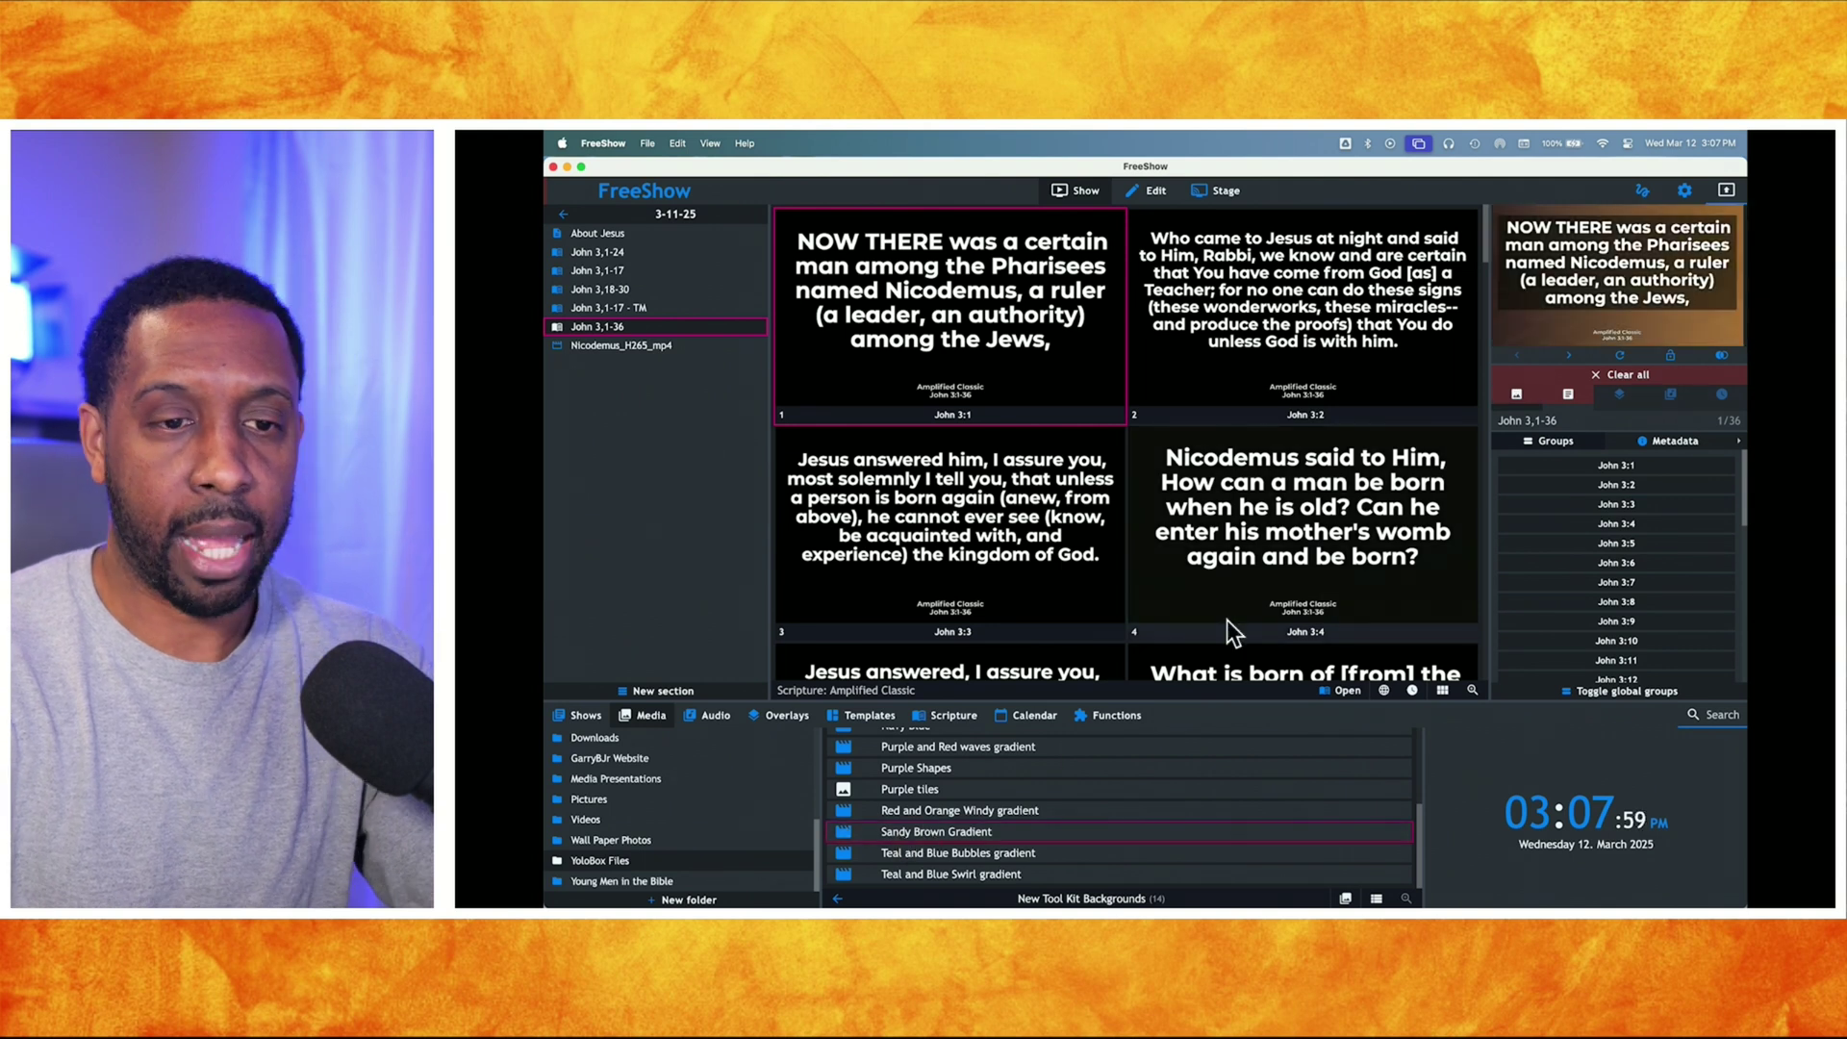
left_click(1562, 309)
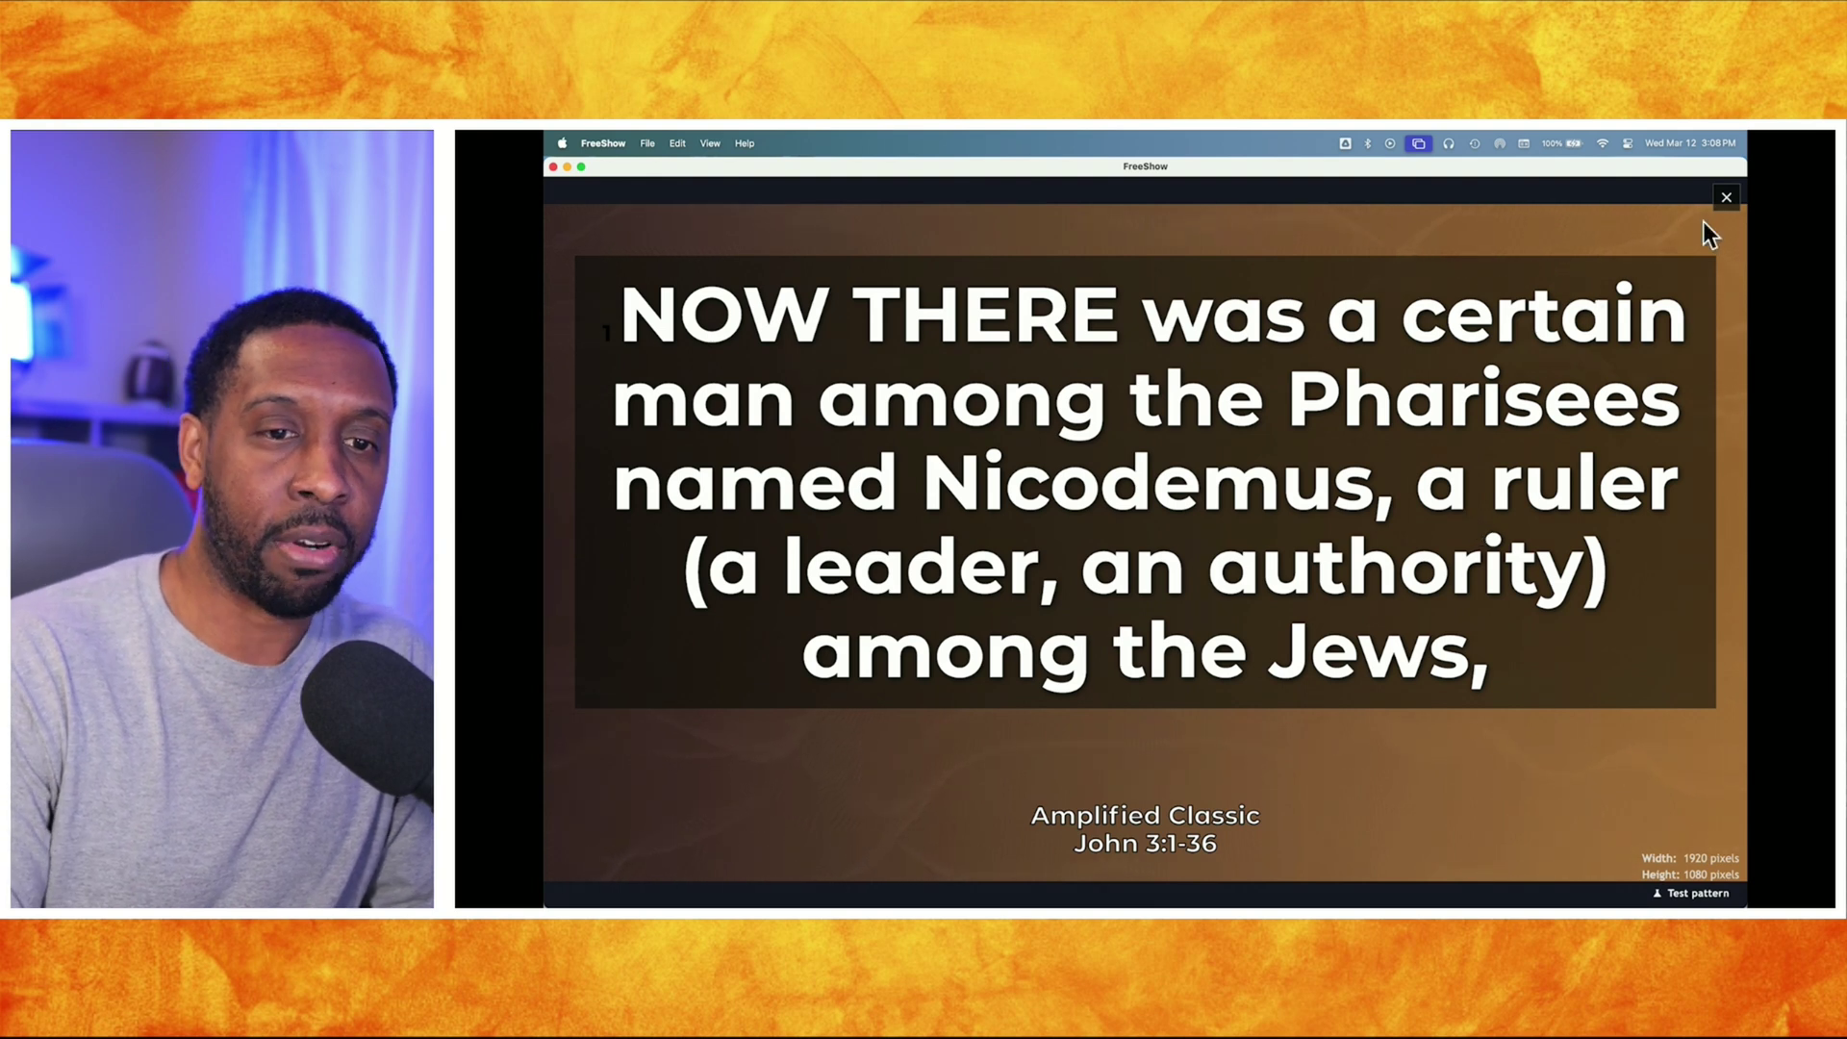
left_click(1725, 199)
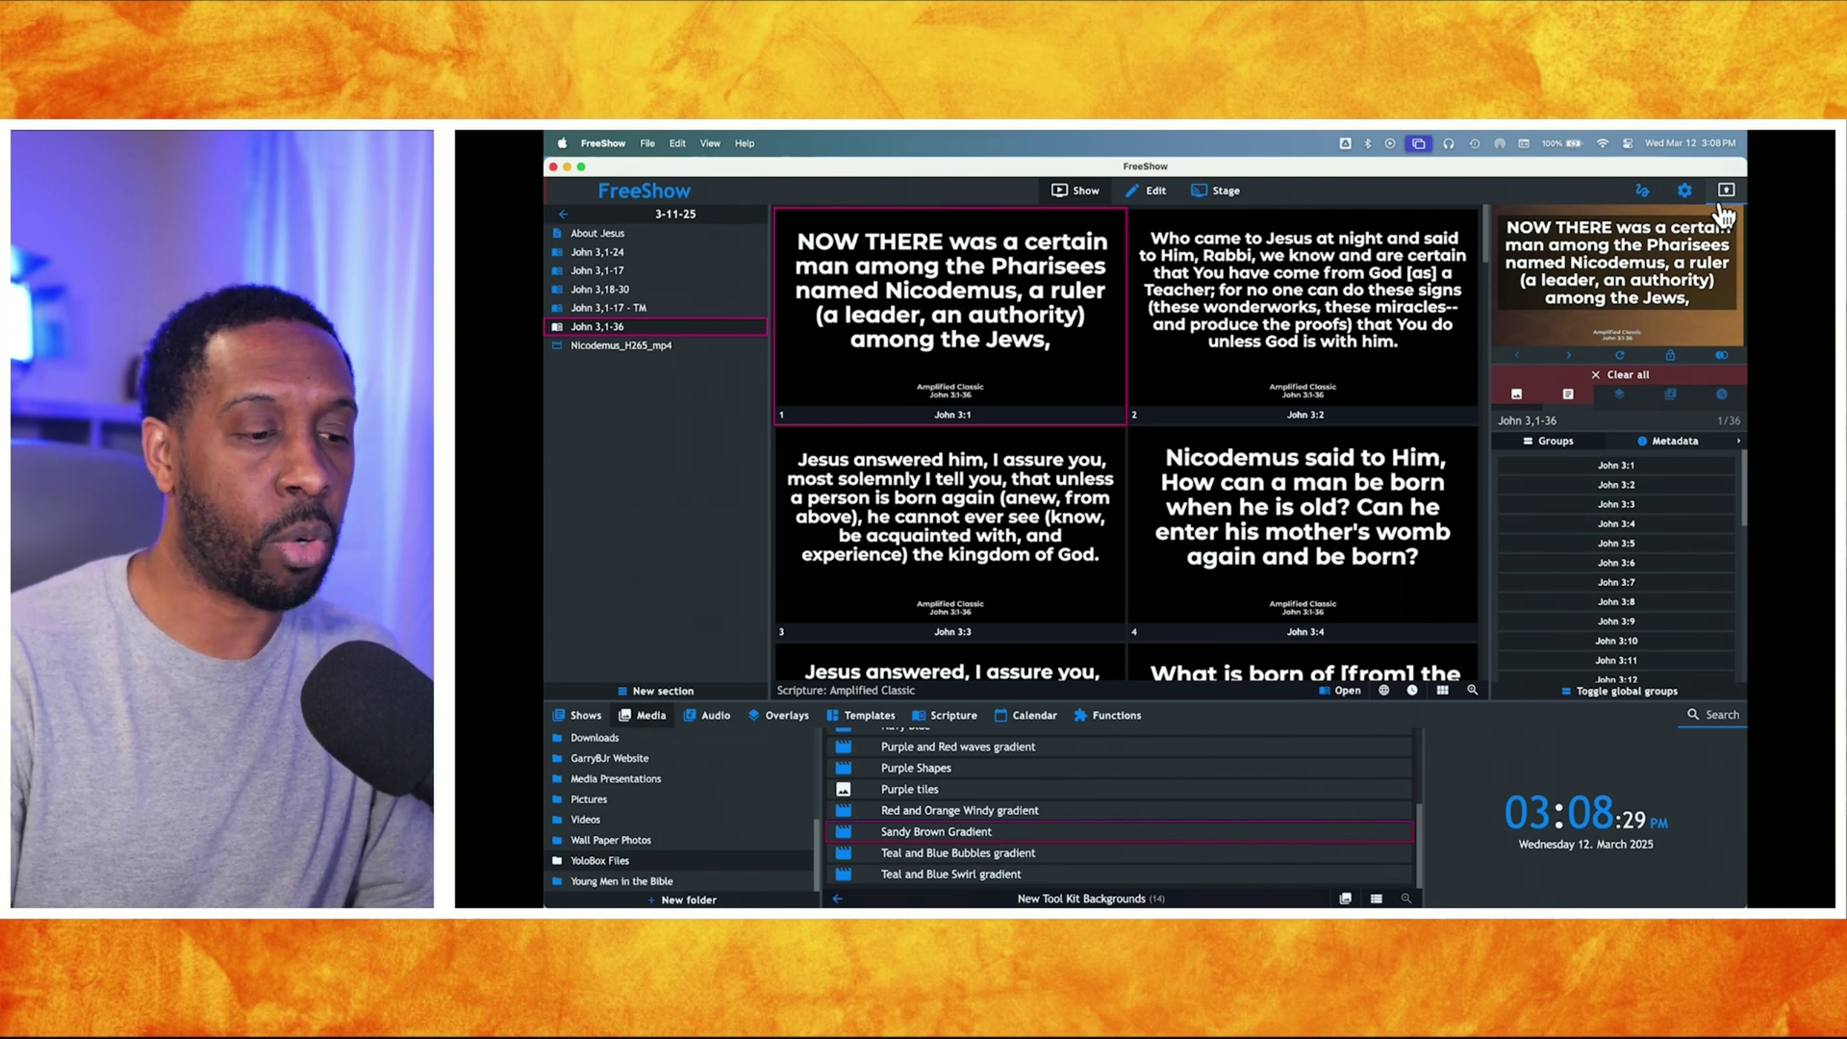
- Review the media type options of the Sandy Brown Gradient video, leaving the type at Default, and return to the show
right_click(898, 833)
left_click(949, 671)
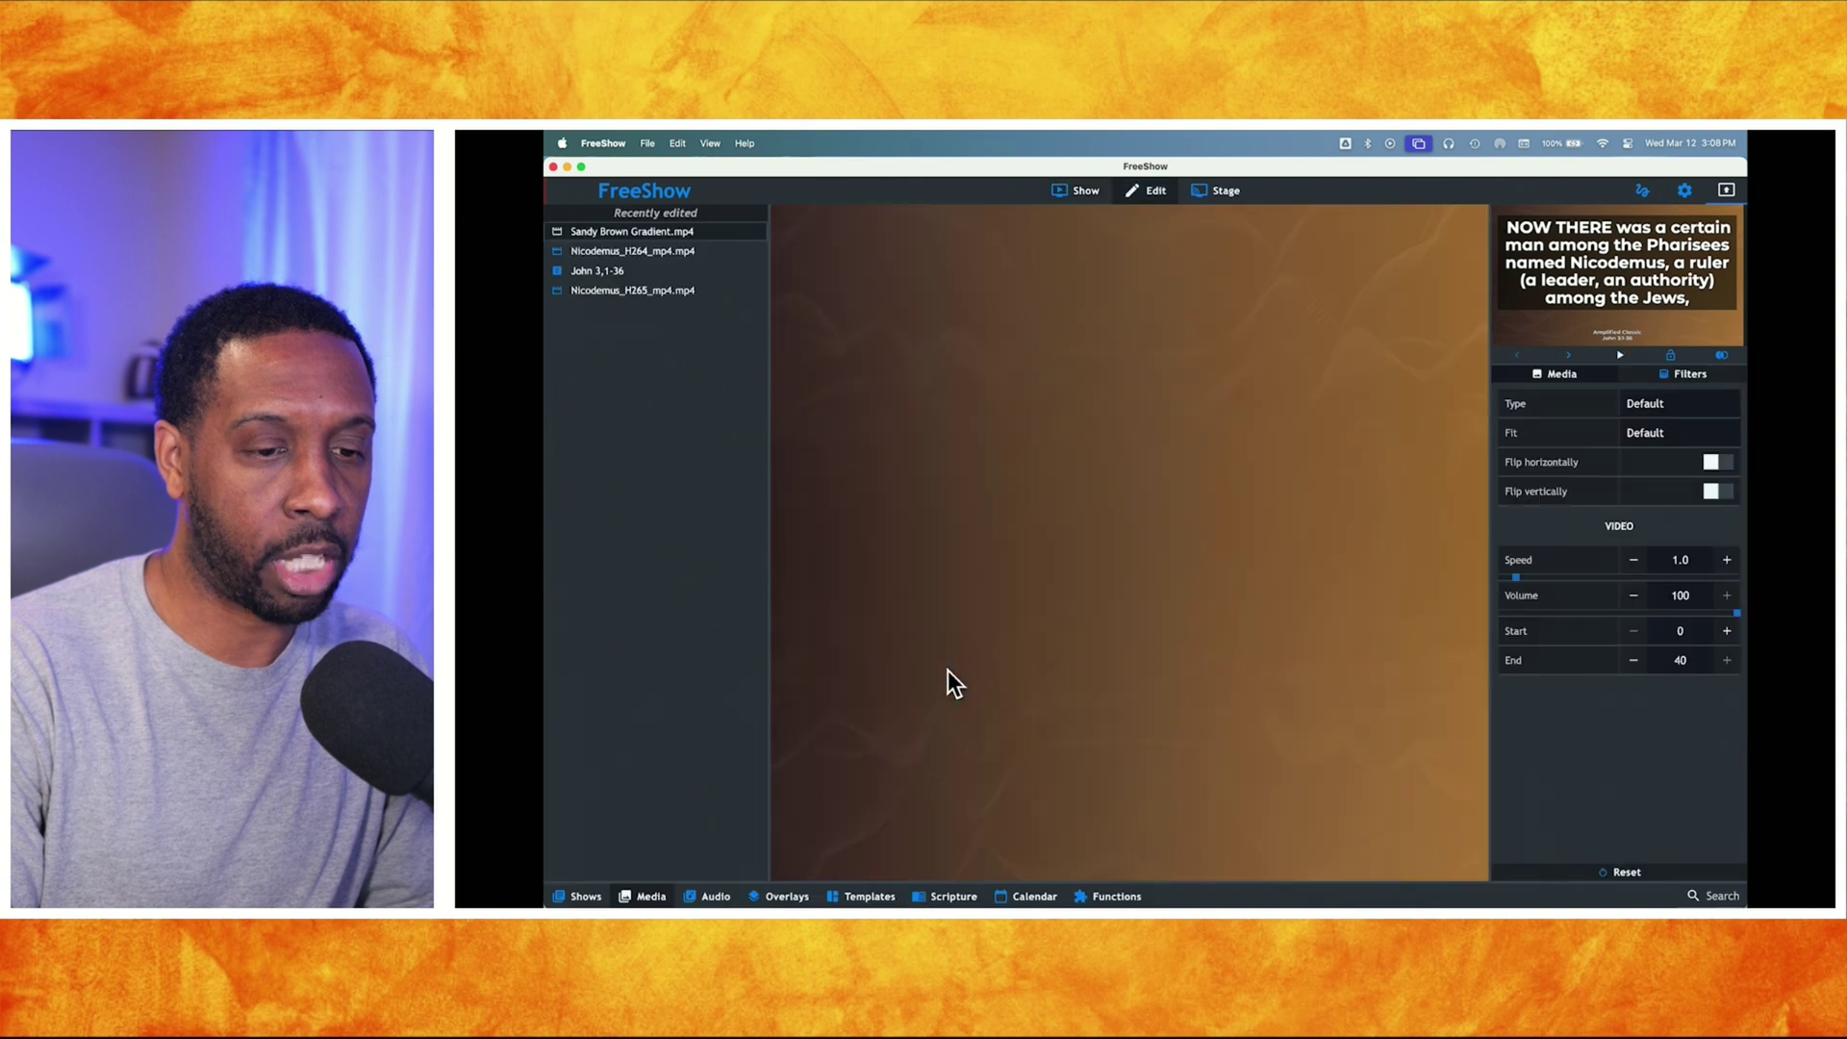
left_click(1633, 406)
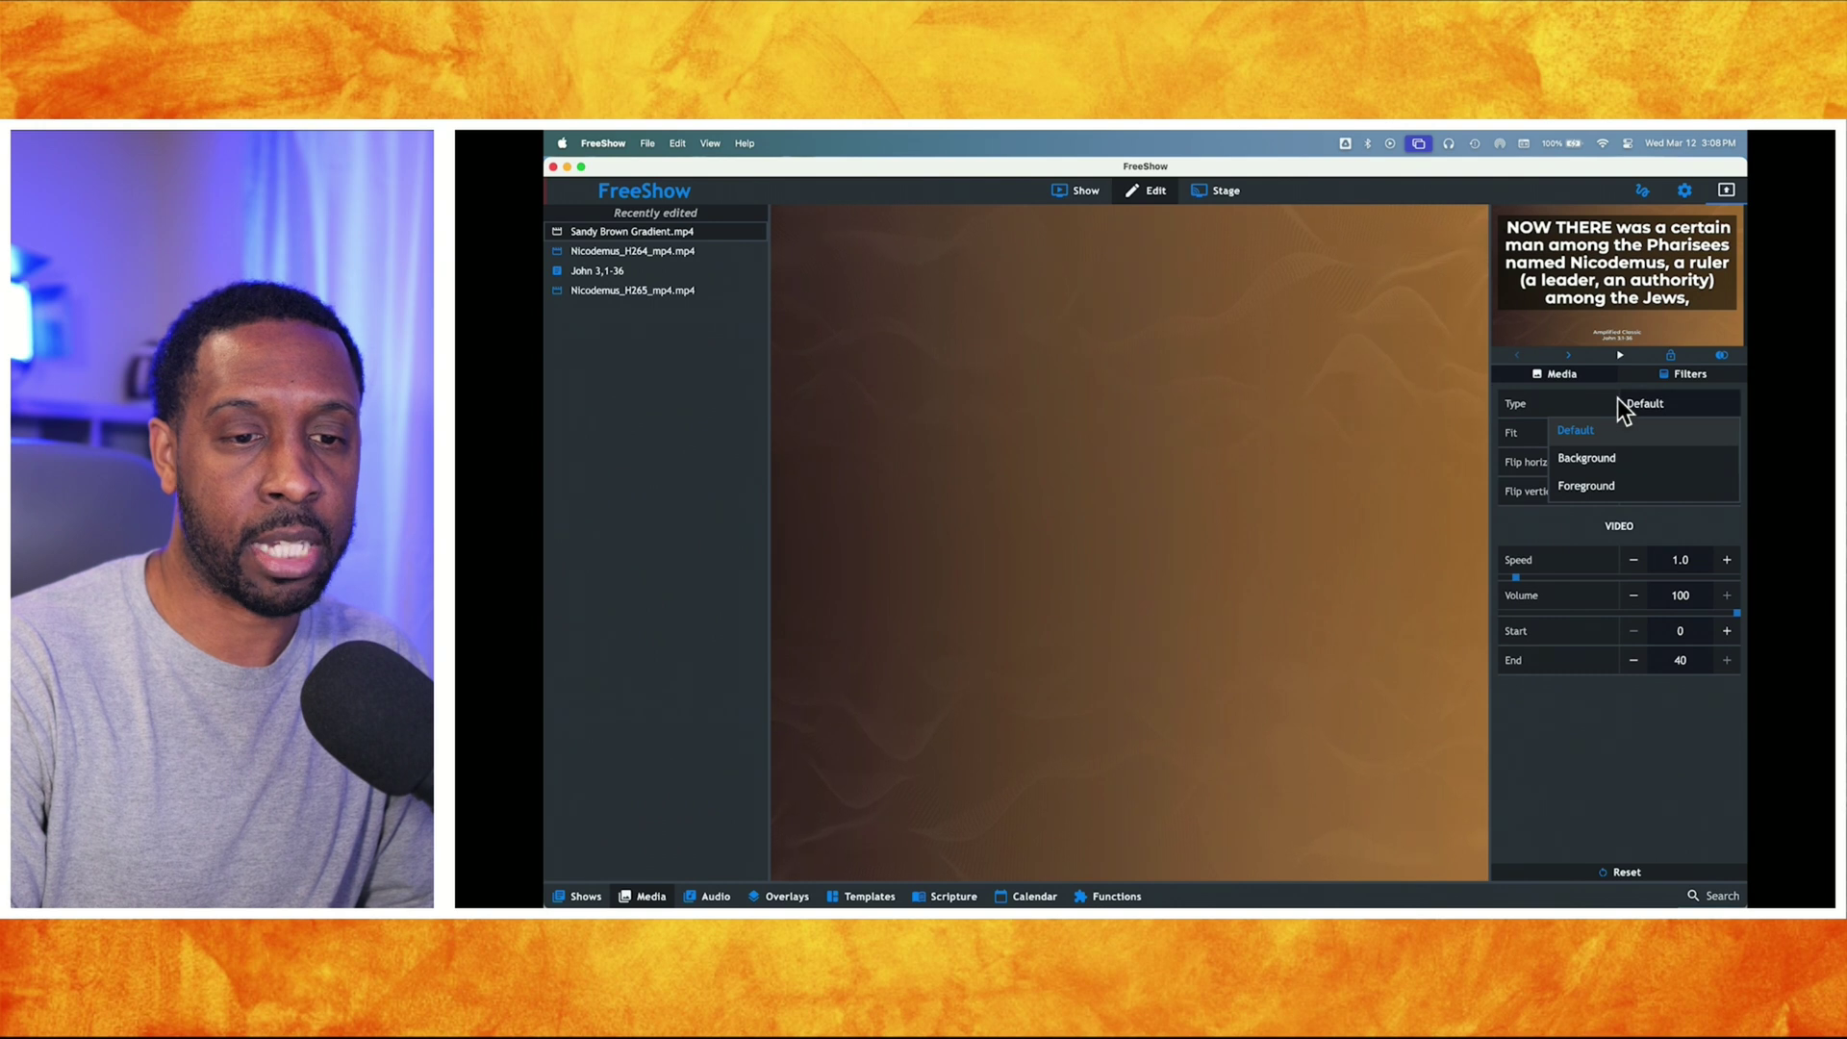
left_click(1598, 397)
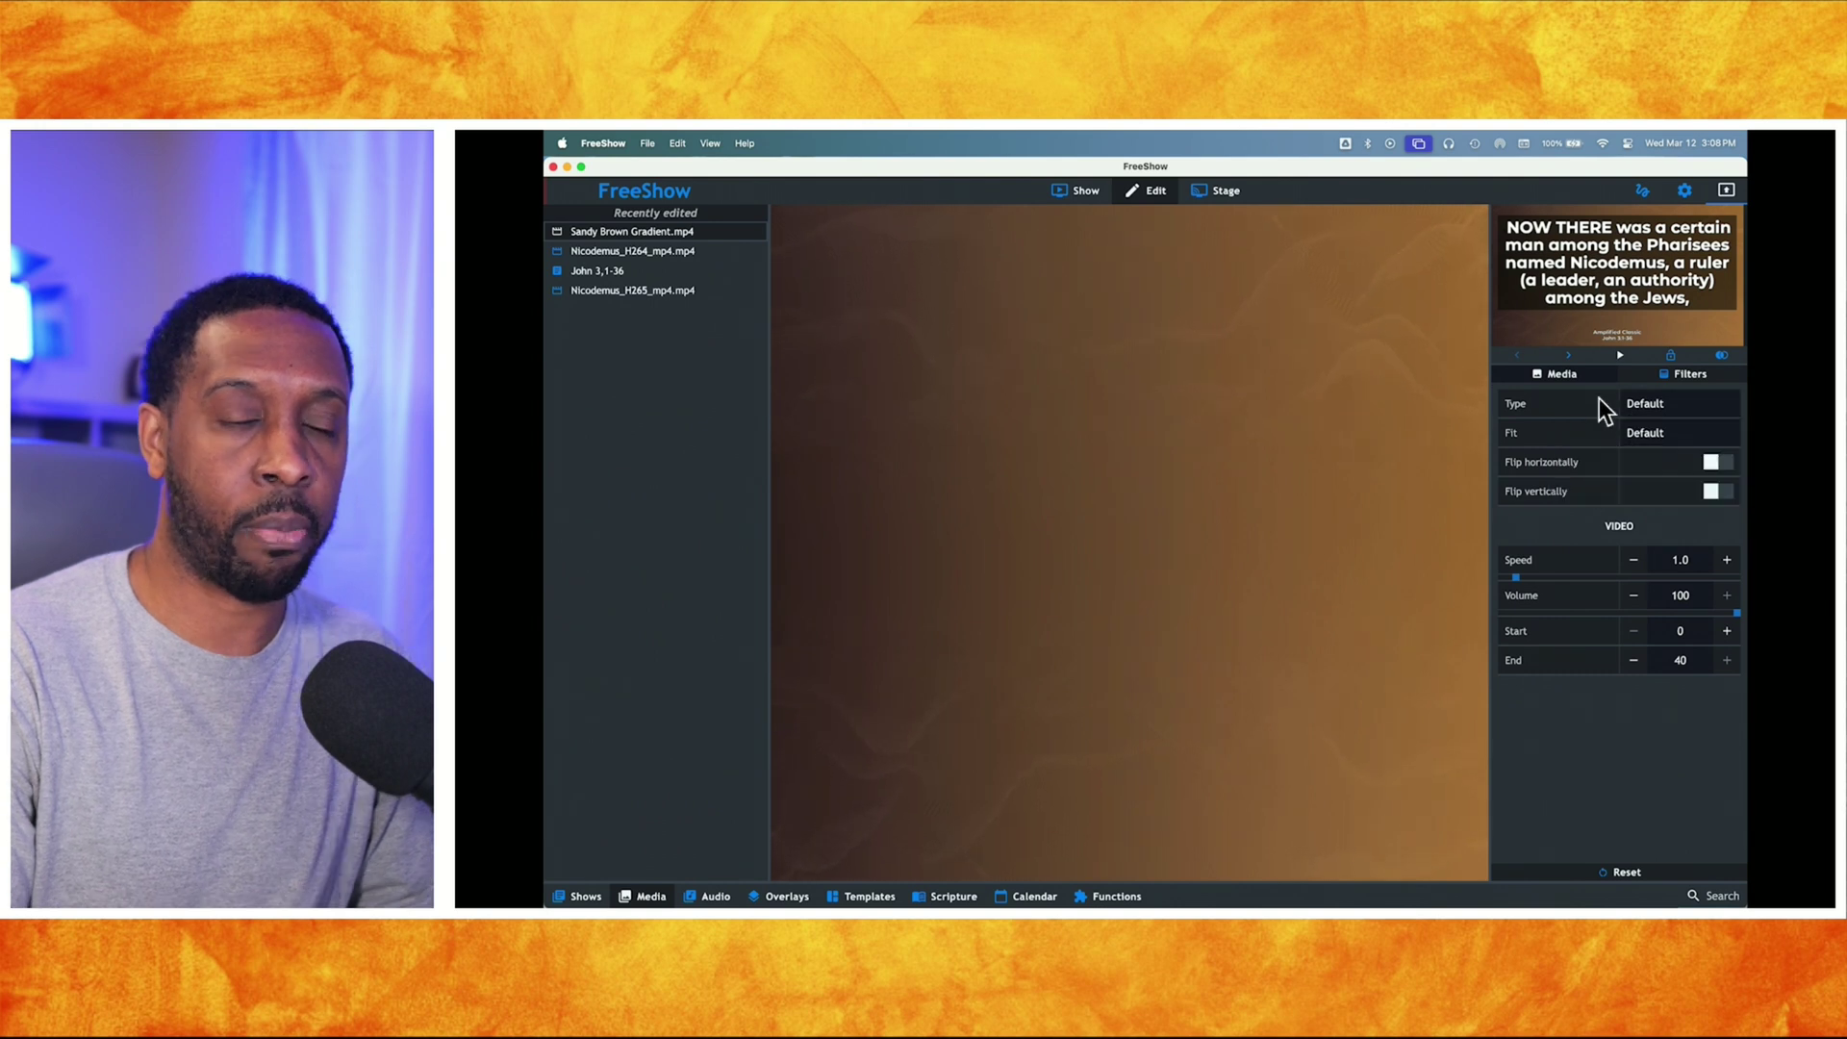
left_click(1083, 191)
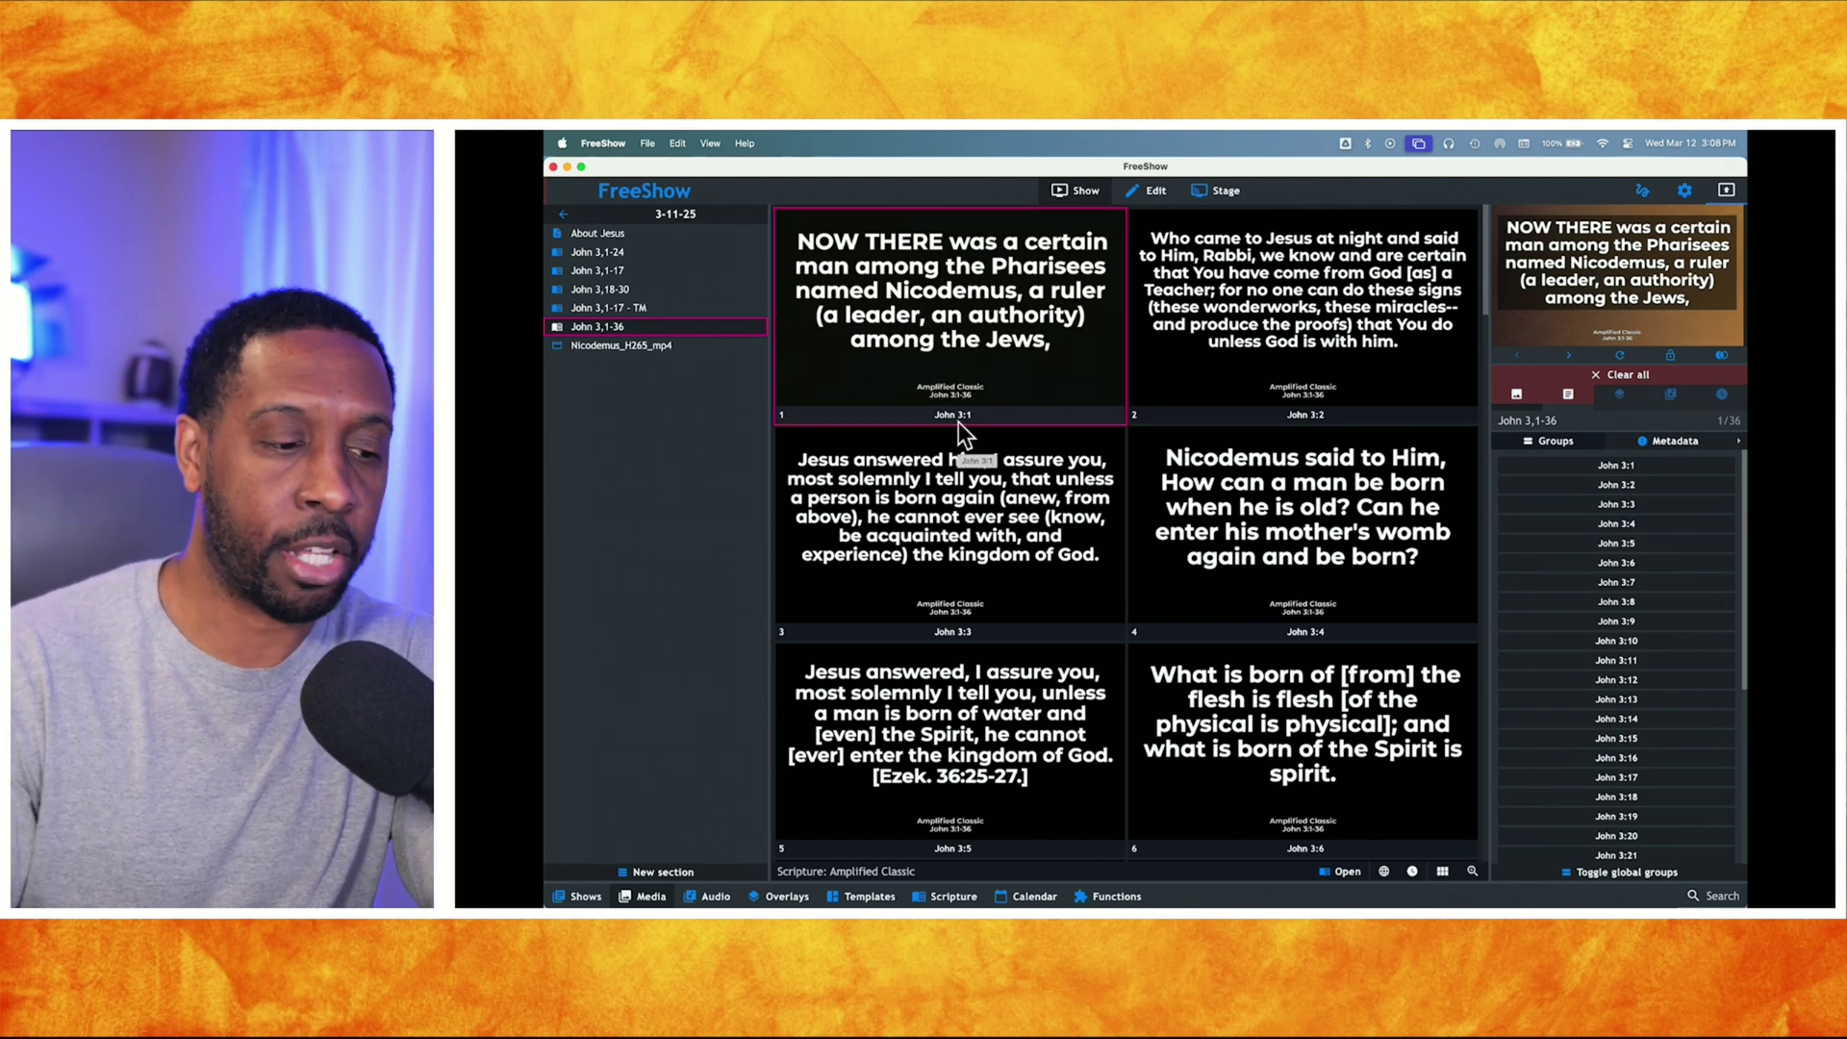
- Open the Drafts folder of Young Men in the Bible and remove the Foreground type from Nicodemus, Nicodemus_H264_mp4 and Nicodemus_H265_mp4
left_click(654, 895)
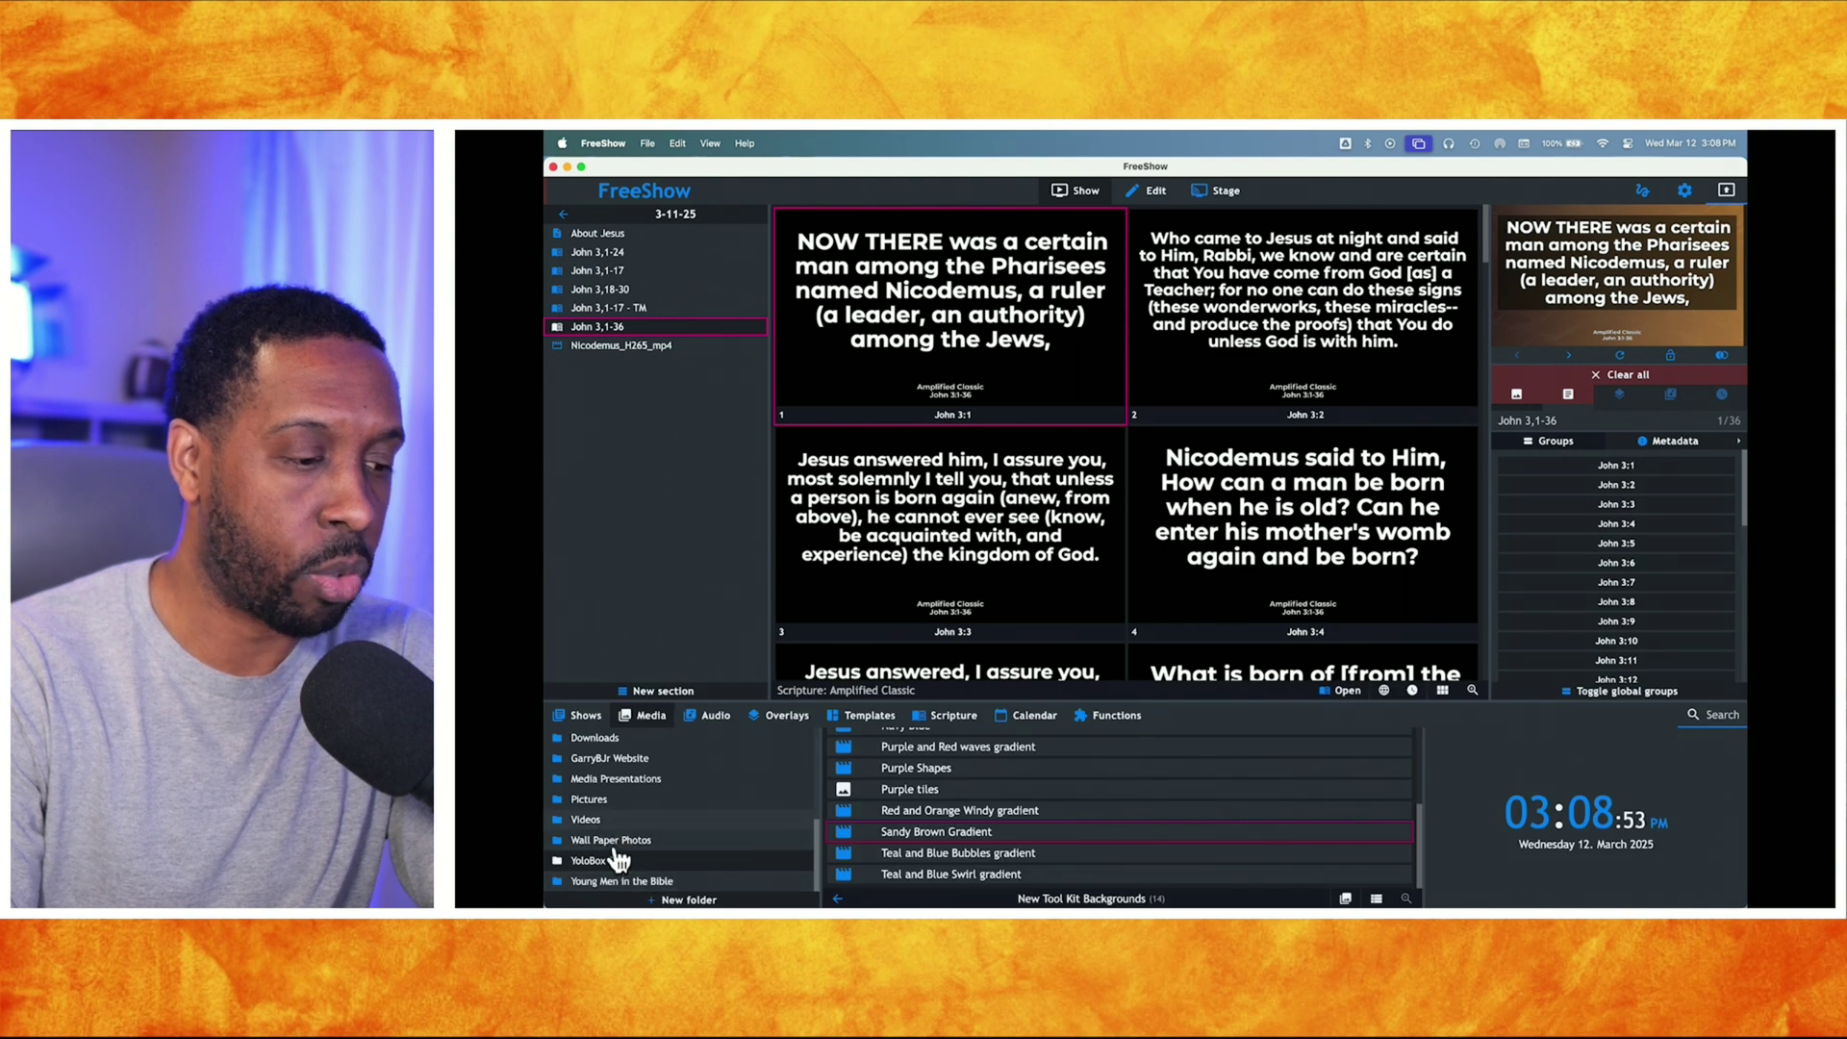
left_click(616, 881)
left_click(873, 742)
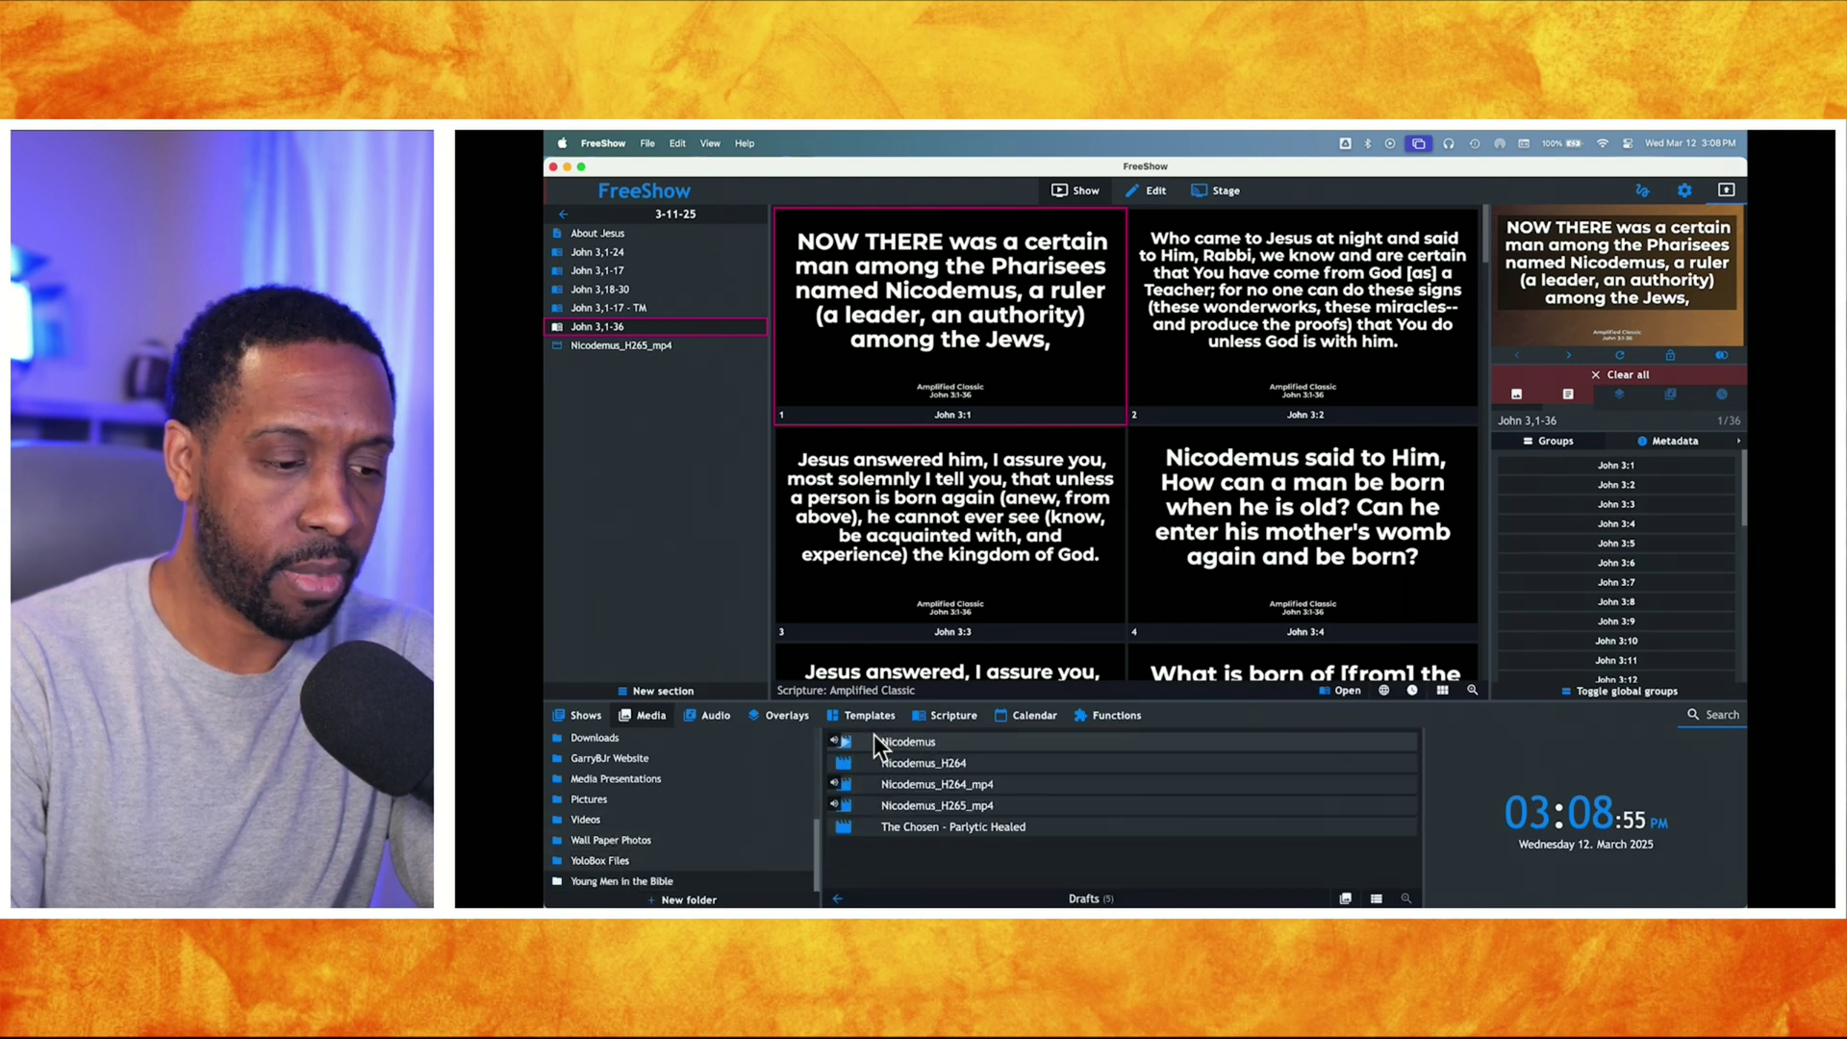
left_click(834, 807)
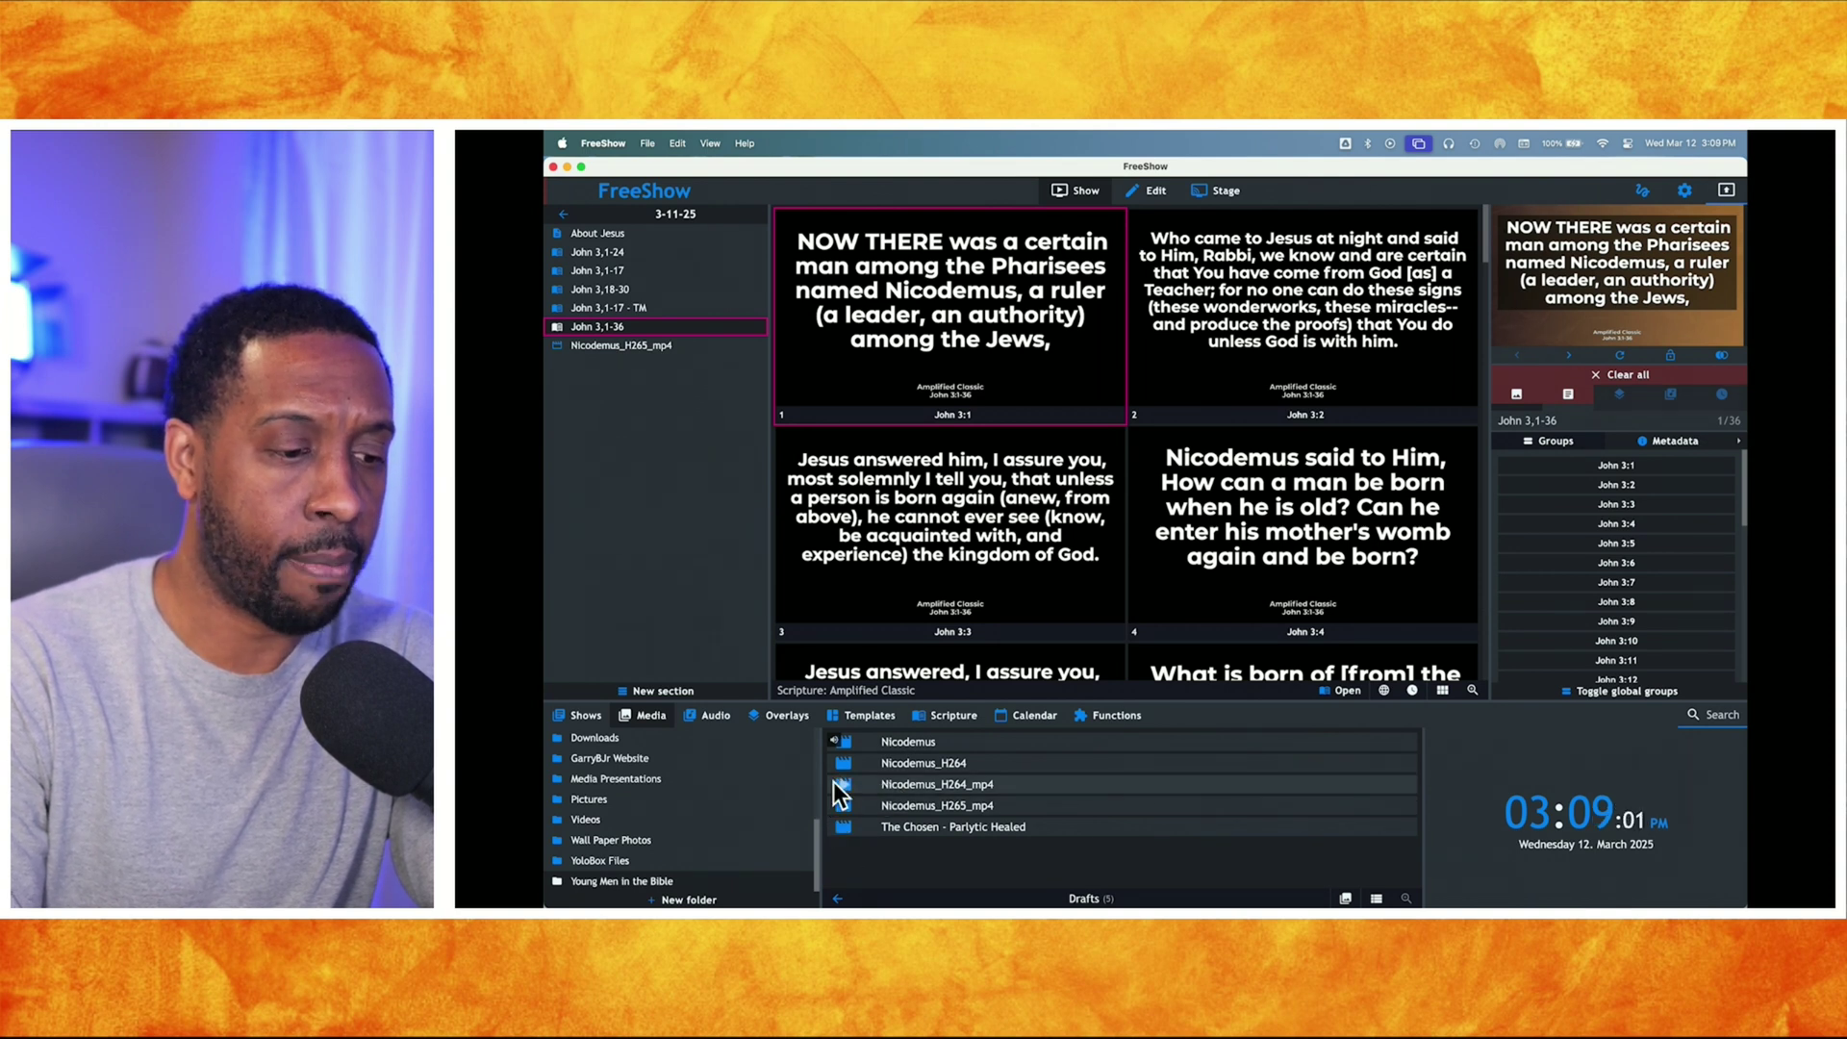
left_click(837, 743)
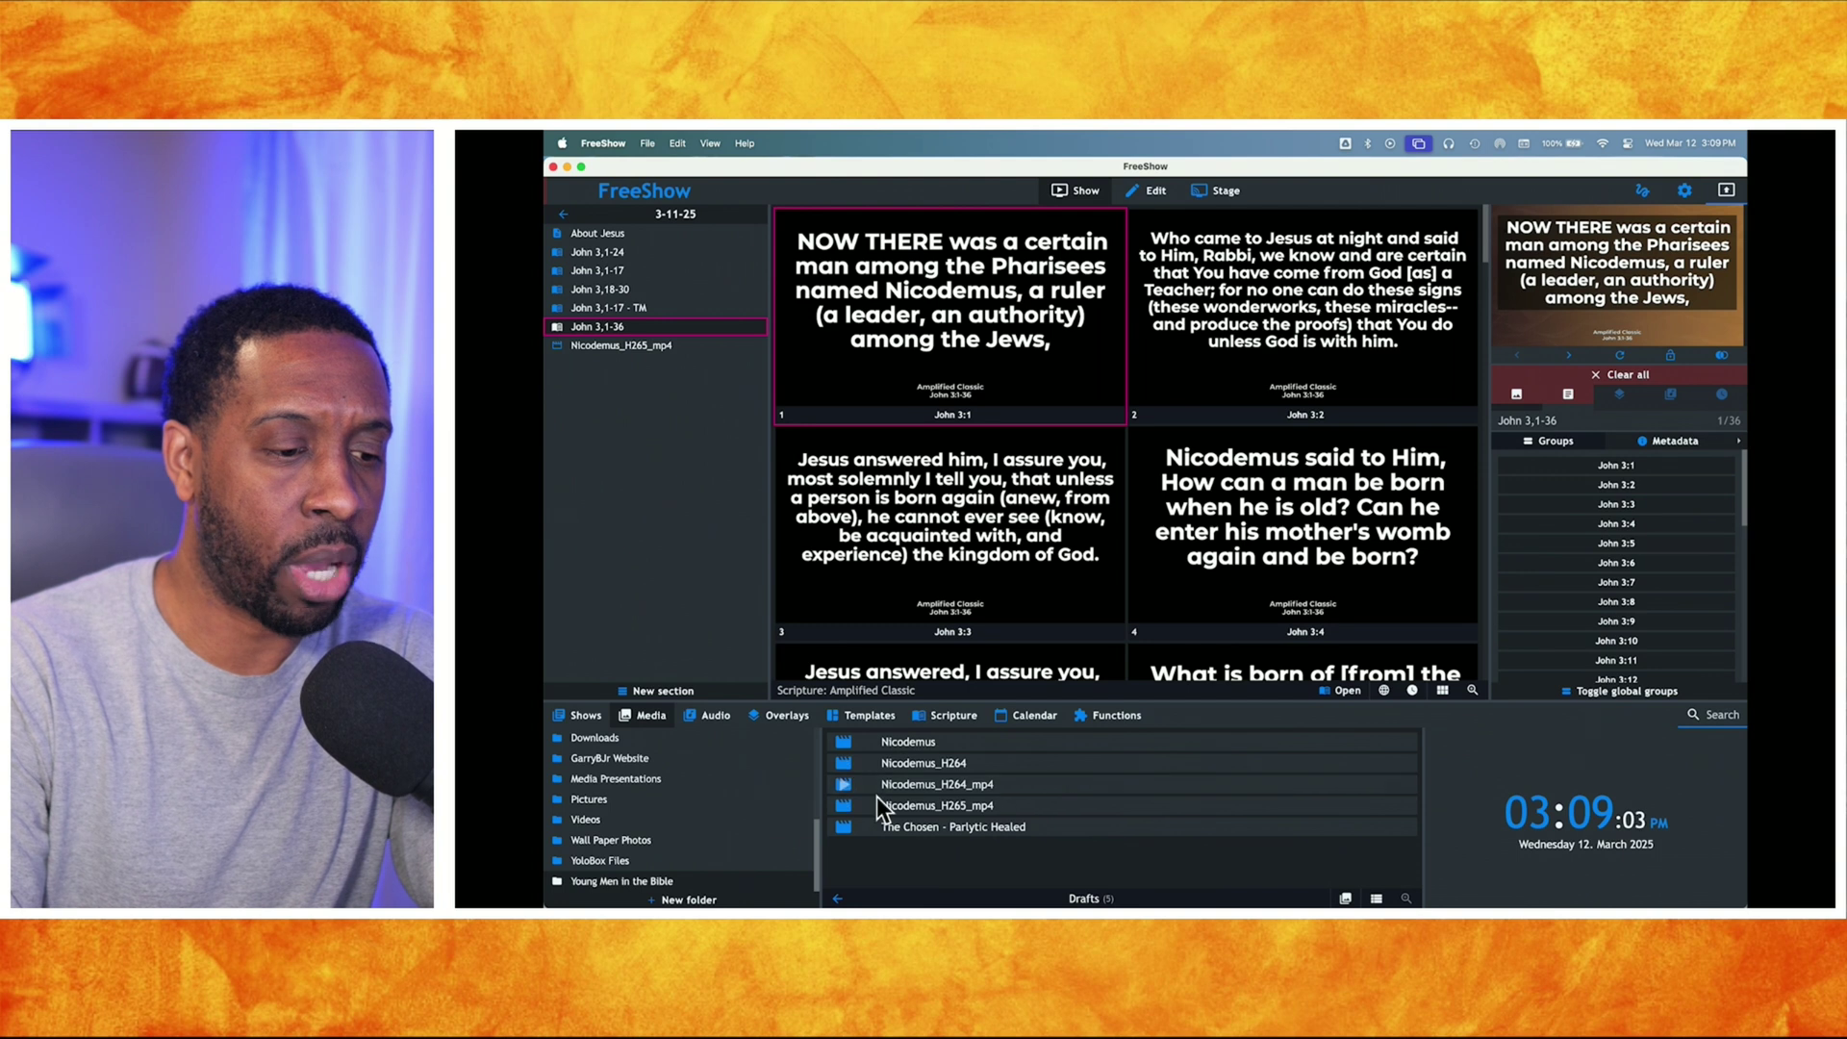
- Set the media type of Nicodemus_H265_mp4 to Foreground and return to the Drafts media list in the show view
right_click(879, 798)
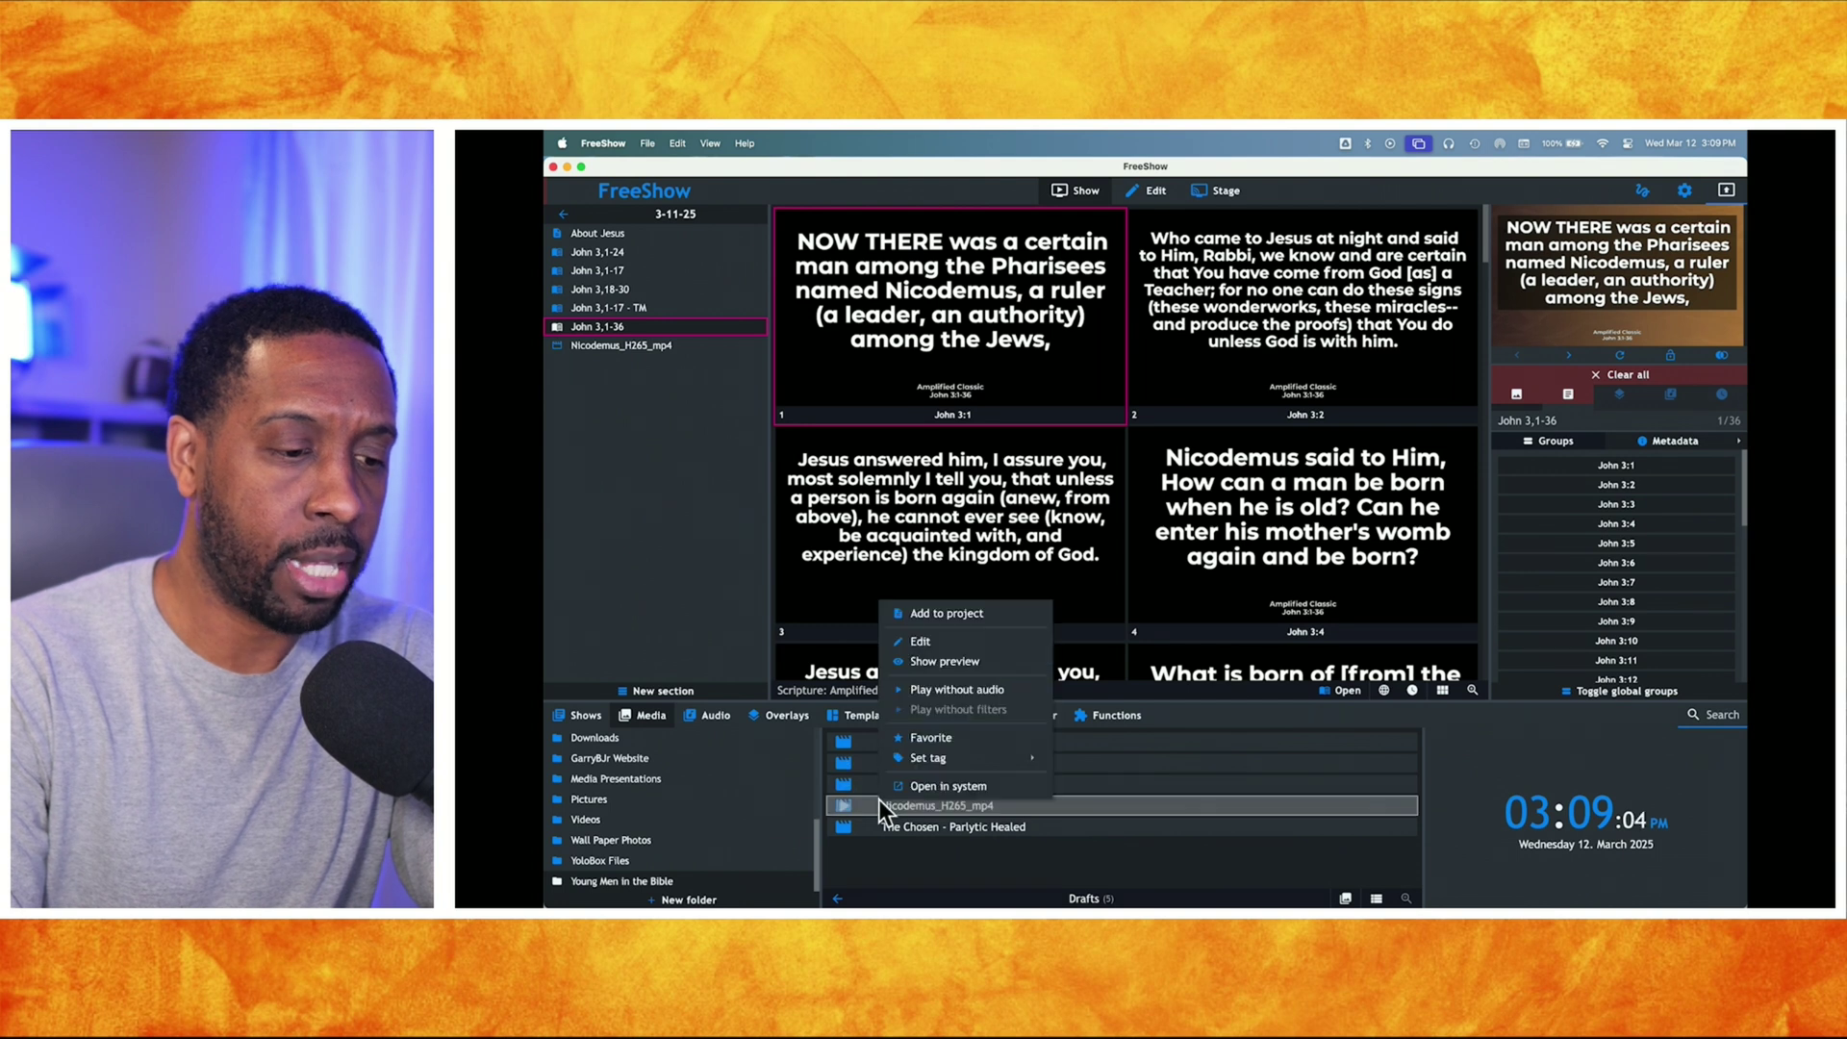
left_click(922, 643)
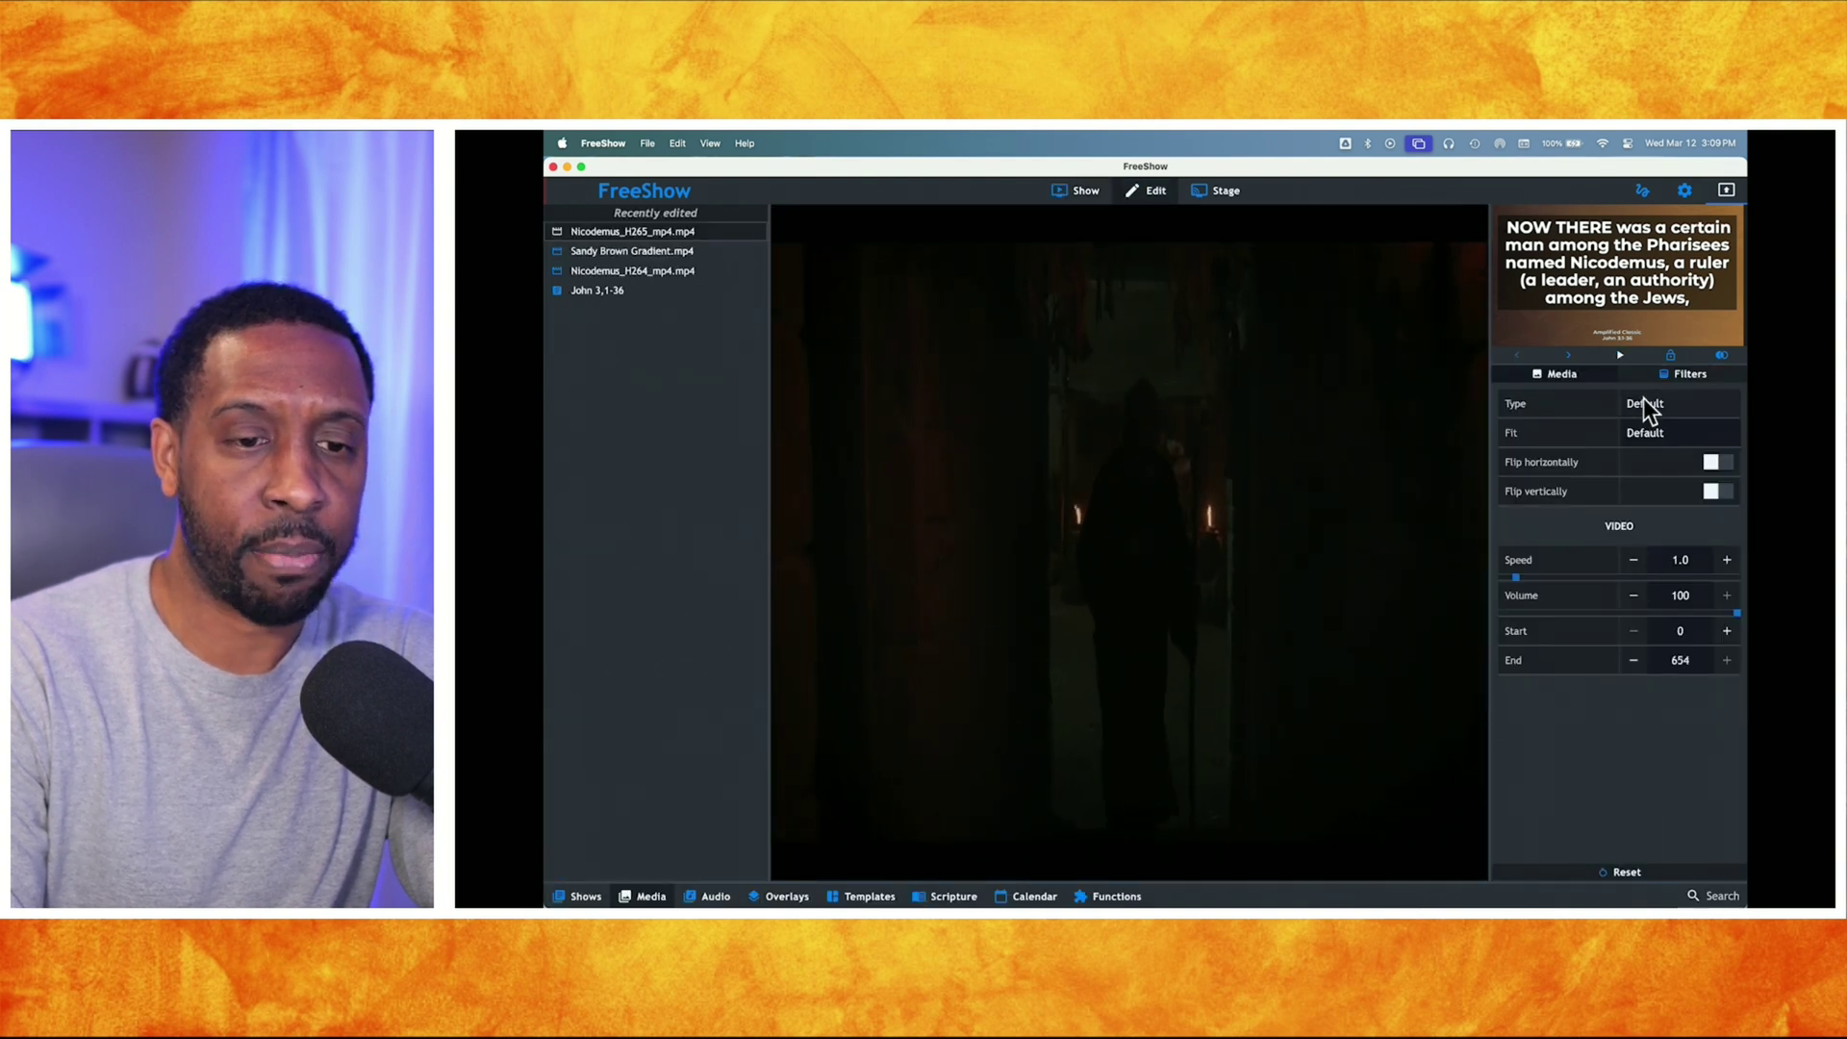
left_click(1645, 404)
left_click(1590, 484)
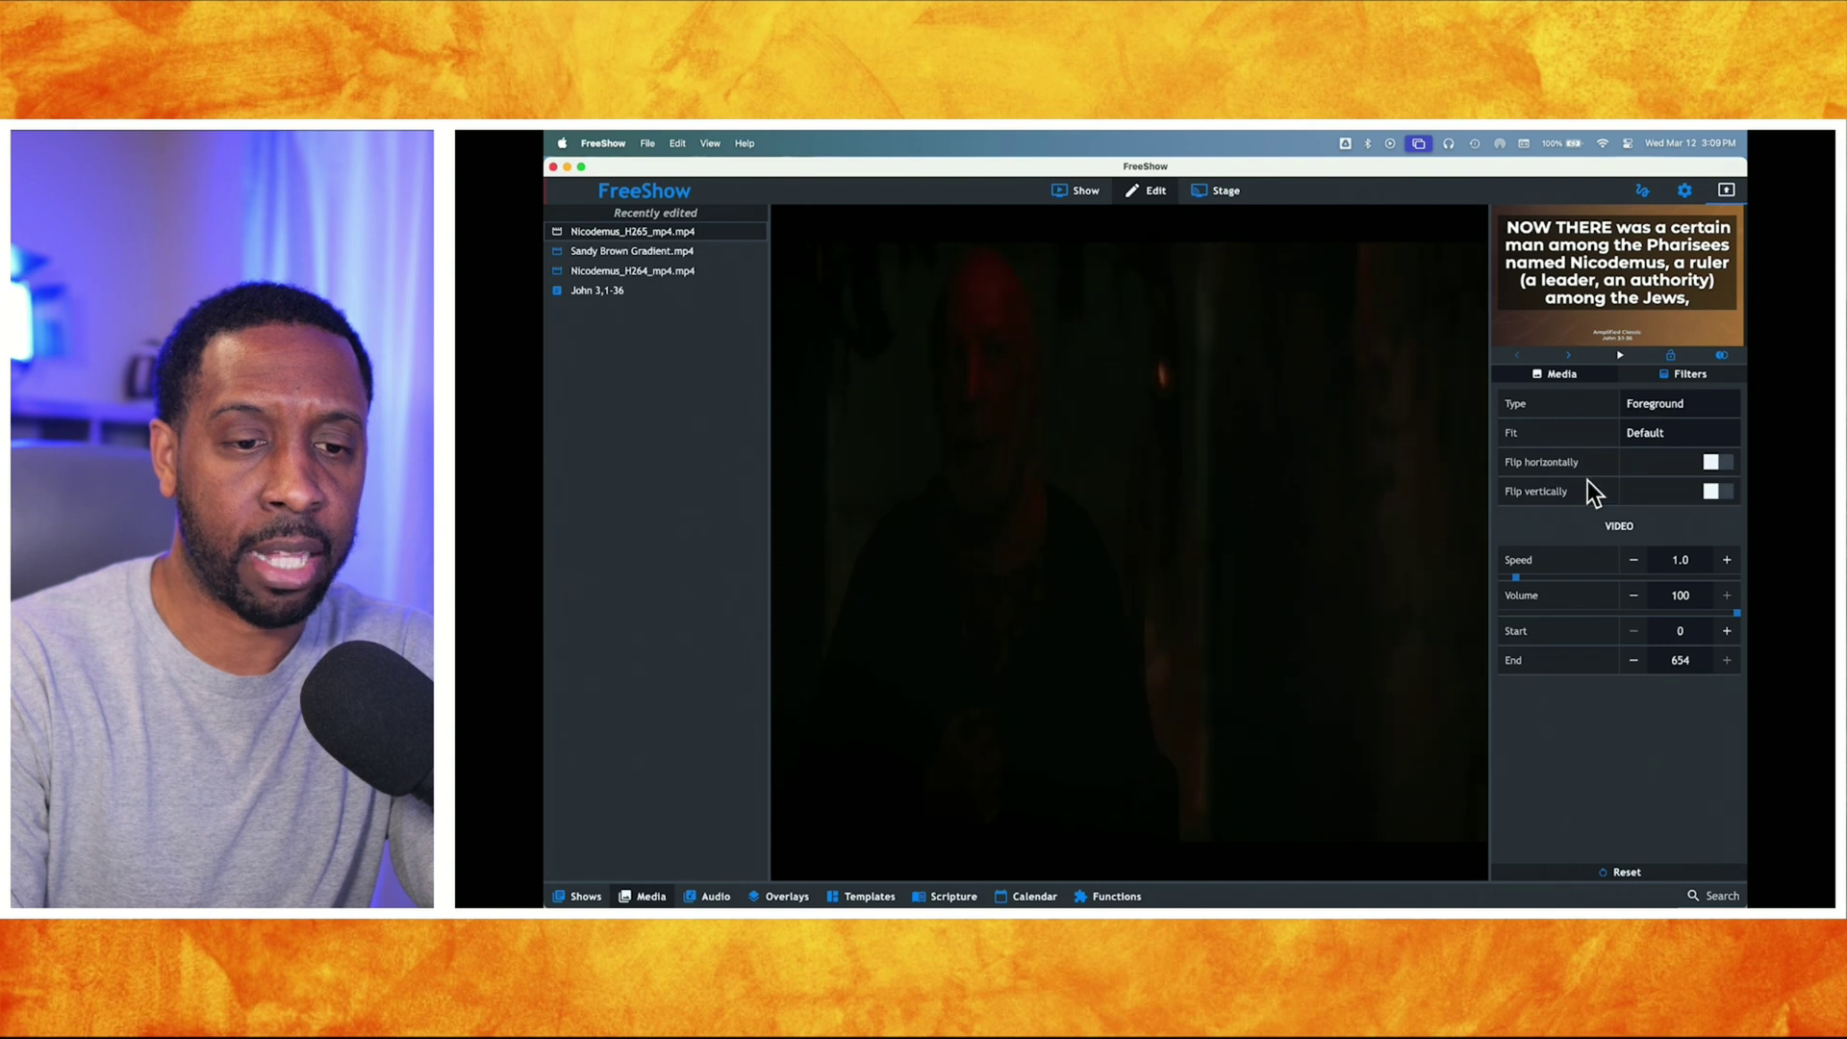
left_click(1080, 191)
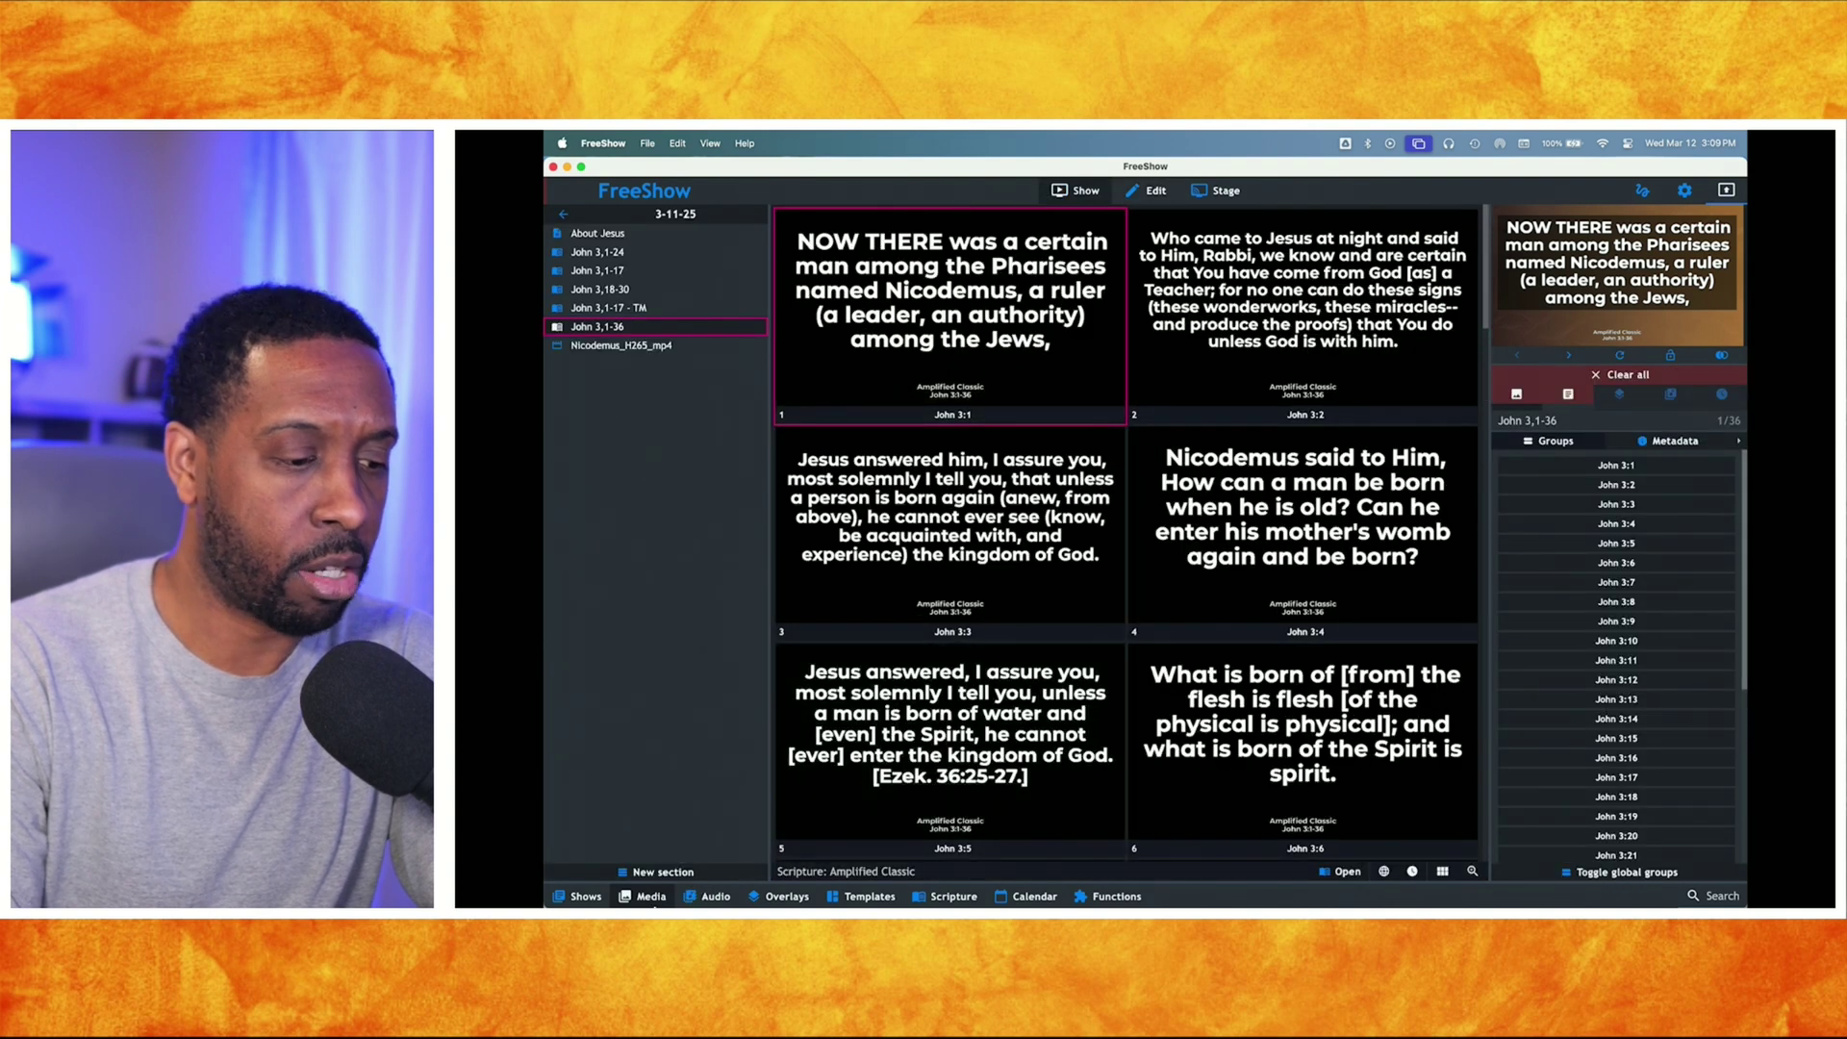
left_click(647, 898)
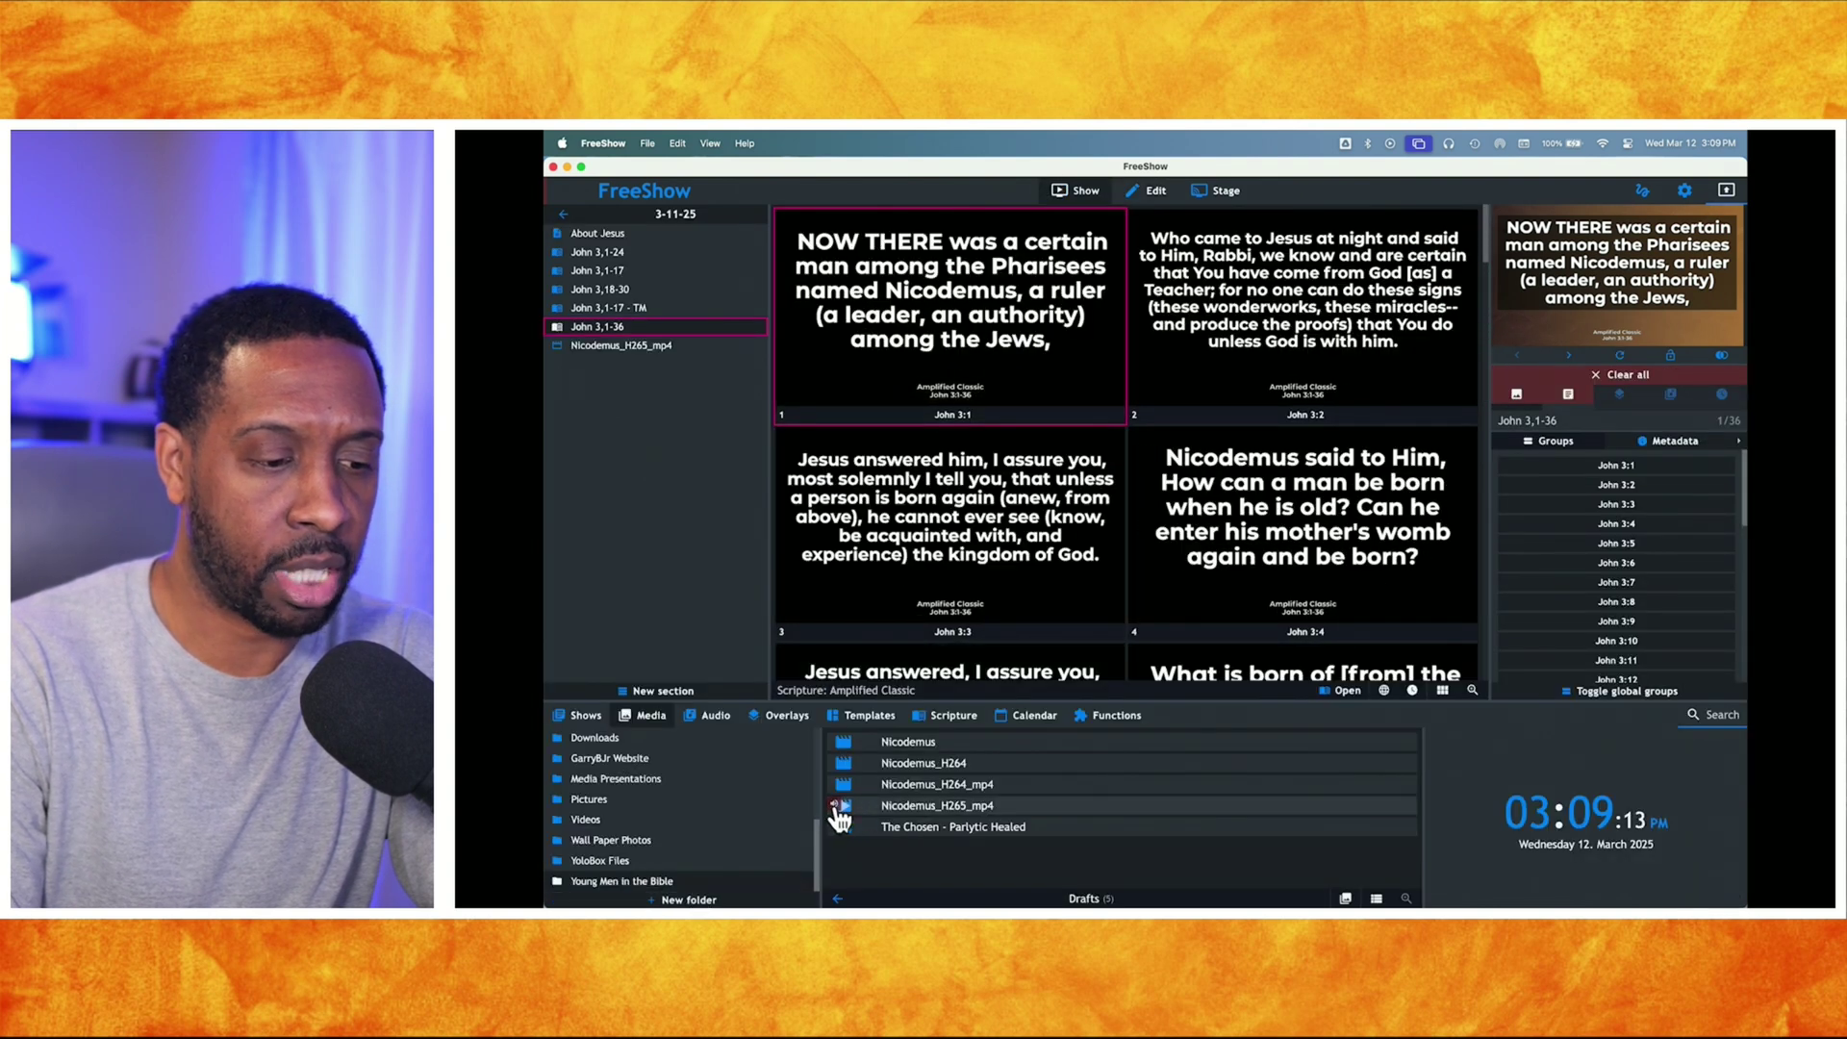